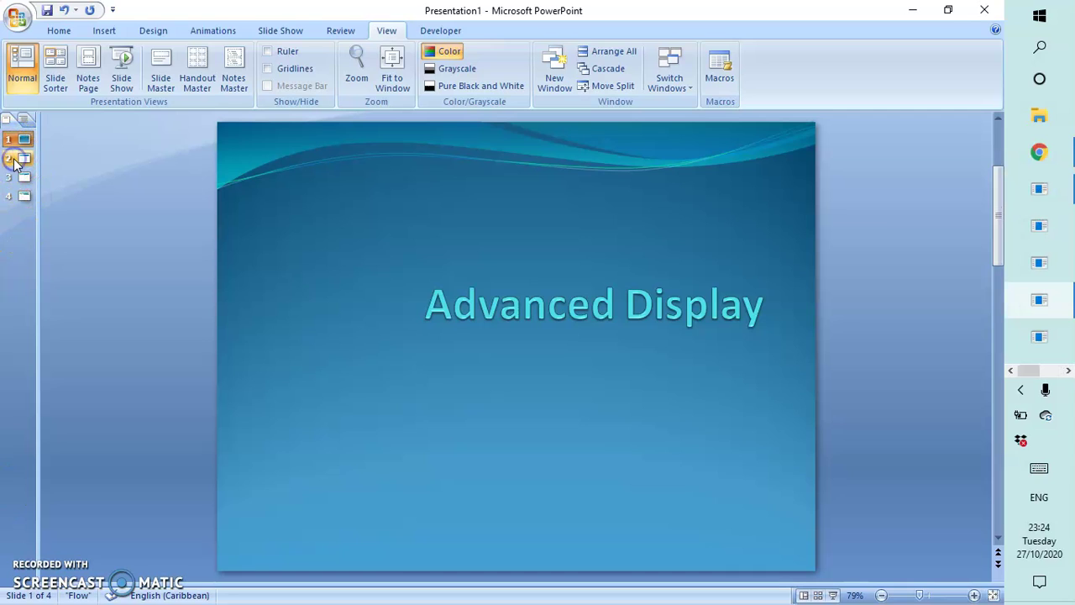
Step: Review slides 2–4 on advanced displays and organizational charts, then switch to the blank Word document
{"action": "left_click", "coordinate": [15, 160]}
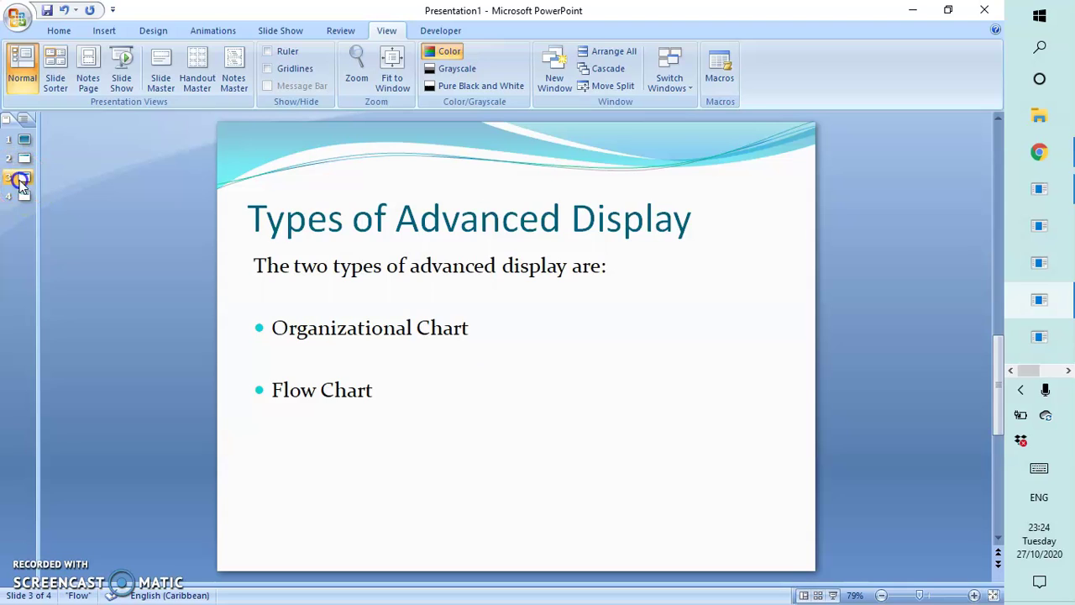
{"action": "left_click", "coordinate": [22, 179]}
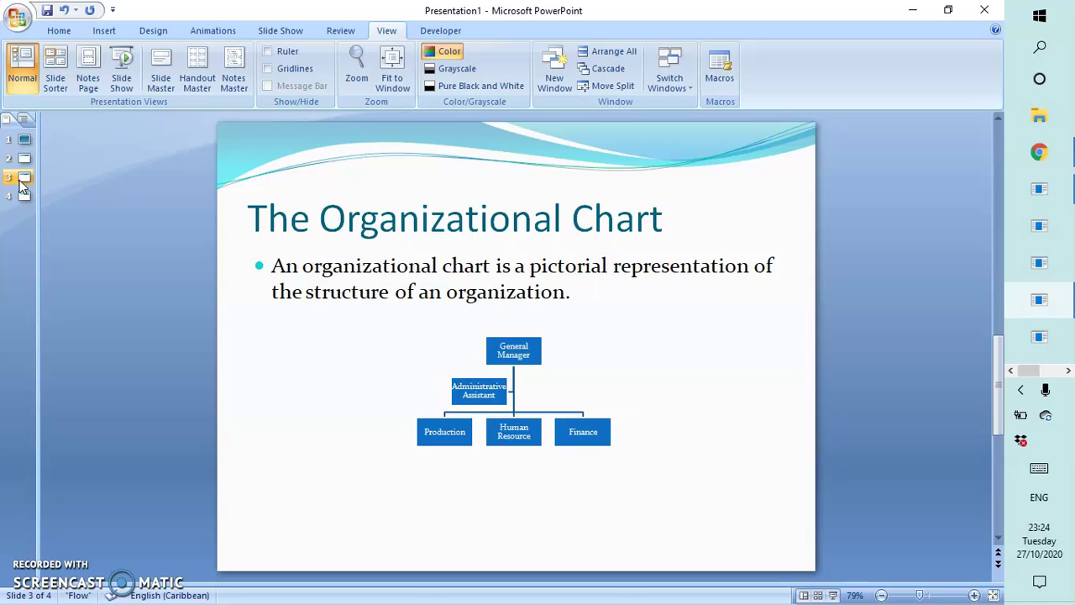
{"action": "left_click", "coordinate": [24, 195]}
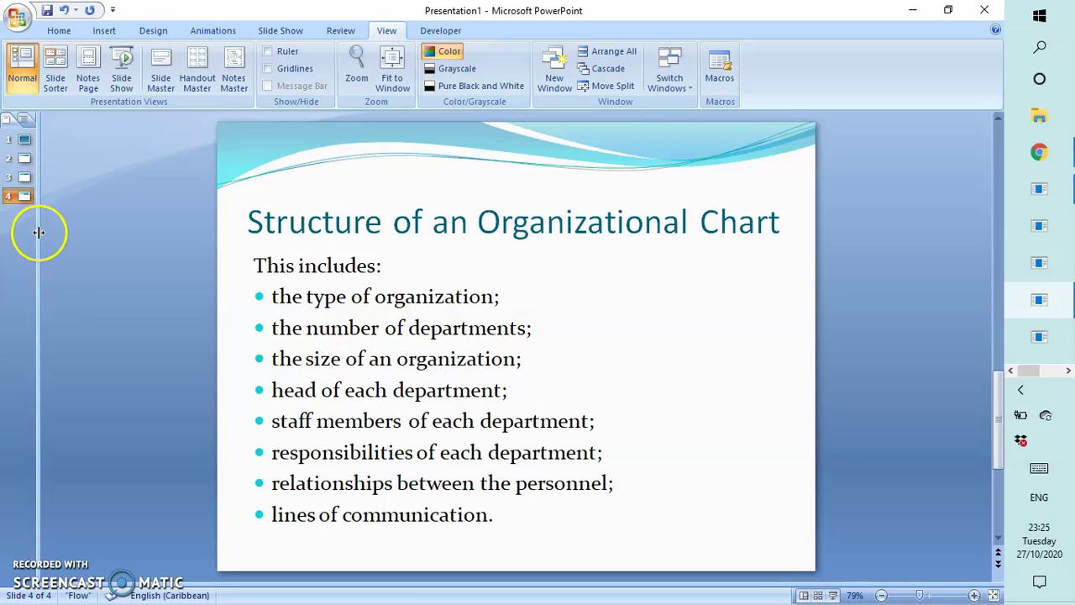
{"action": "left_click", "coordinate": [1039, 194]}
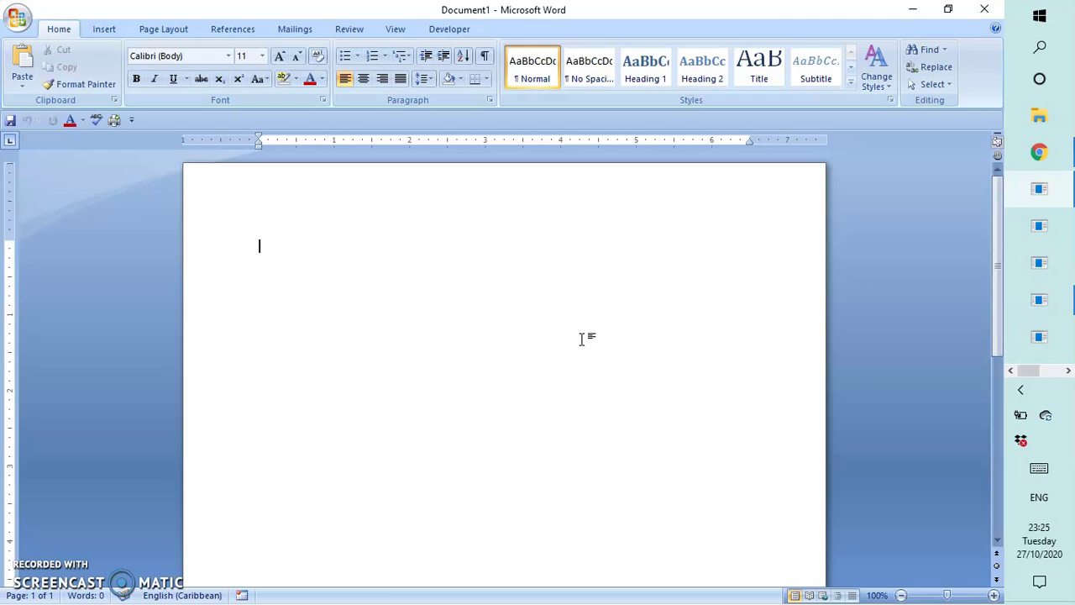
Step: Insert a Hierarchy > Organization Chart SmartArt graphic with five blank boxes
{"action": "left_click", "coordinate": [105, 29]}
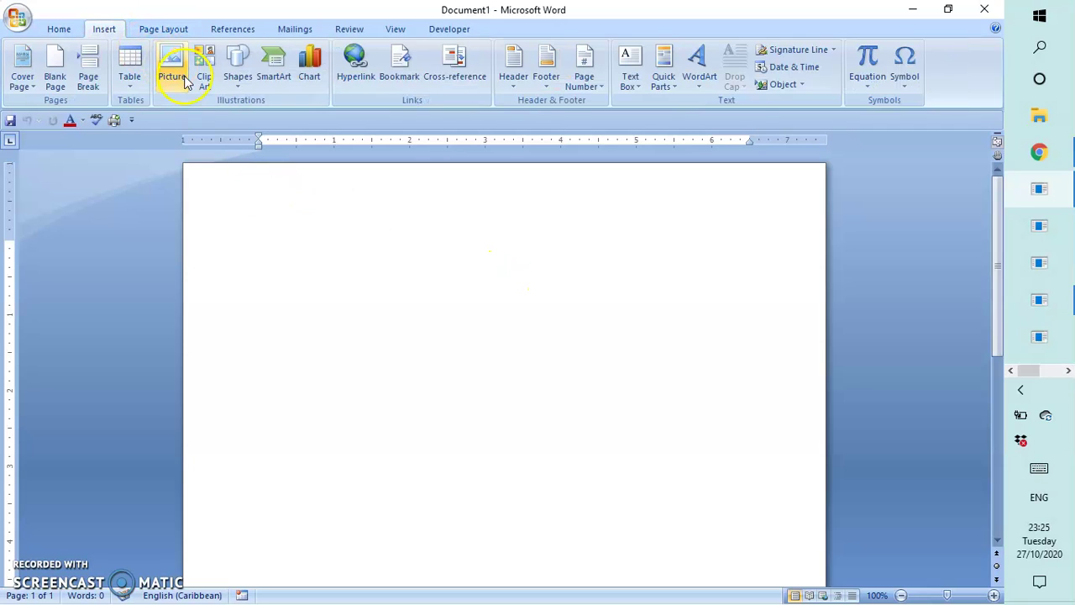
{"action": "left_click", "coordinate": [273, 72]}
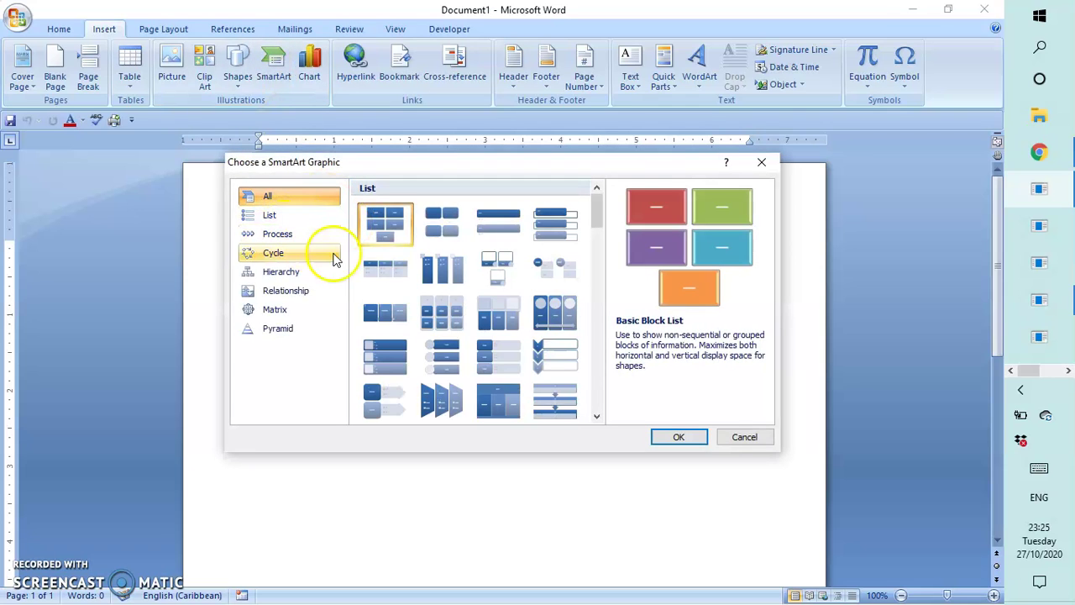
{"action": "left_click", "coordinate": [284, 272]}
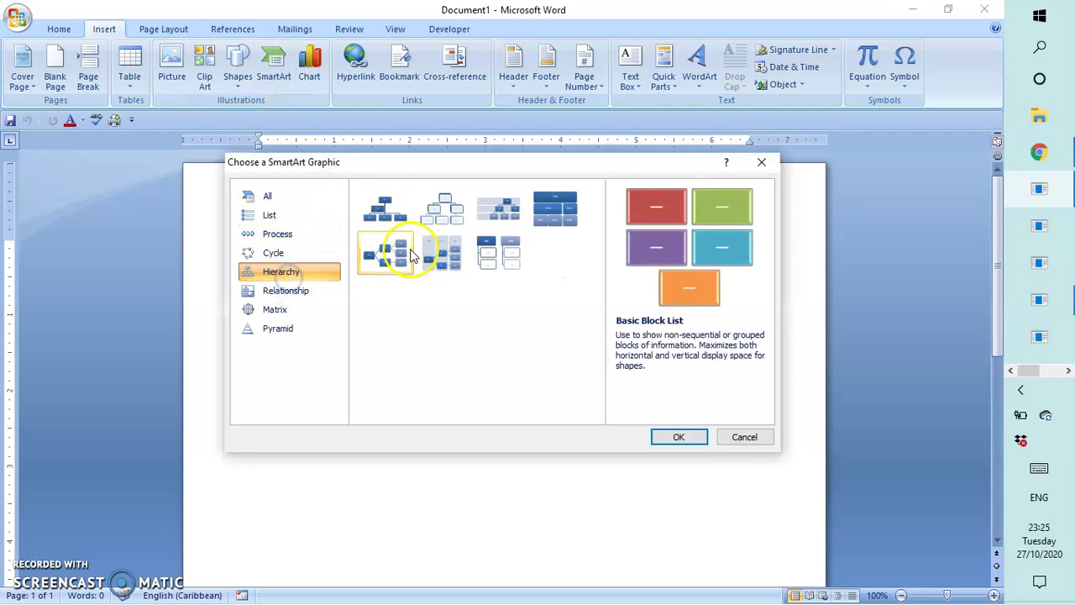
{"action": "left_click", "coordinate": [378, 219]}
{"action": "left_click", "coordinate": [672, 436]}
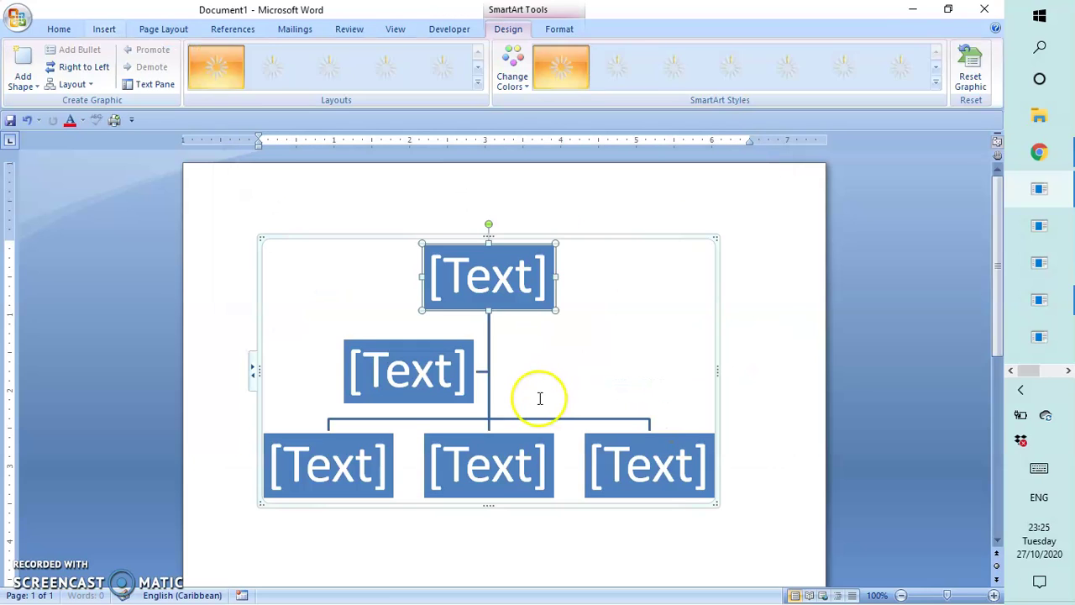
Step: Label the top box General Manager and the assistant box Administrative Assistant
{"action": "left_click", "coordinate": [489, 281]}
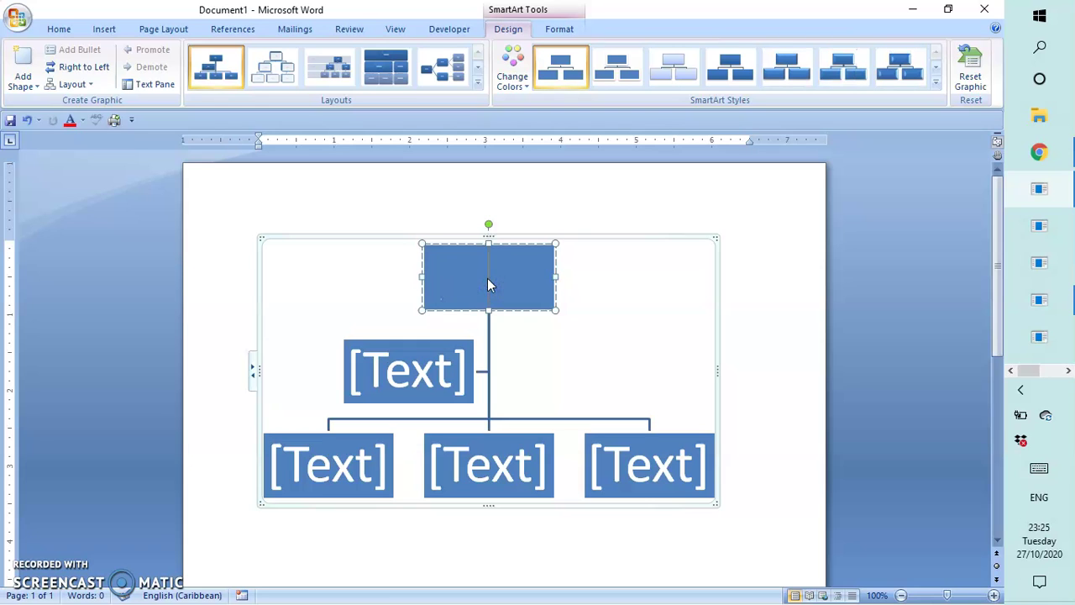
{"action": "type", "text": "General Manager"}
{"action": "left_click", "coordinate": [422, 370]}
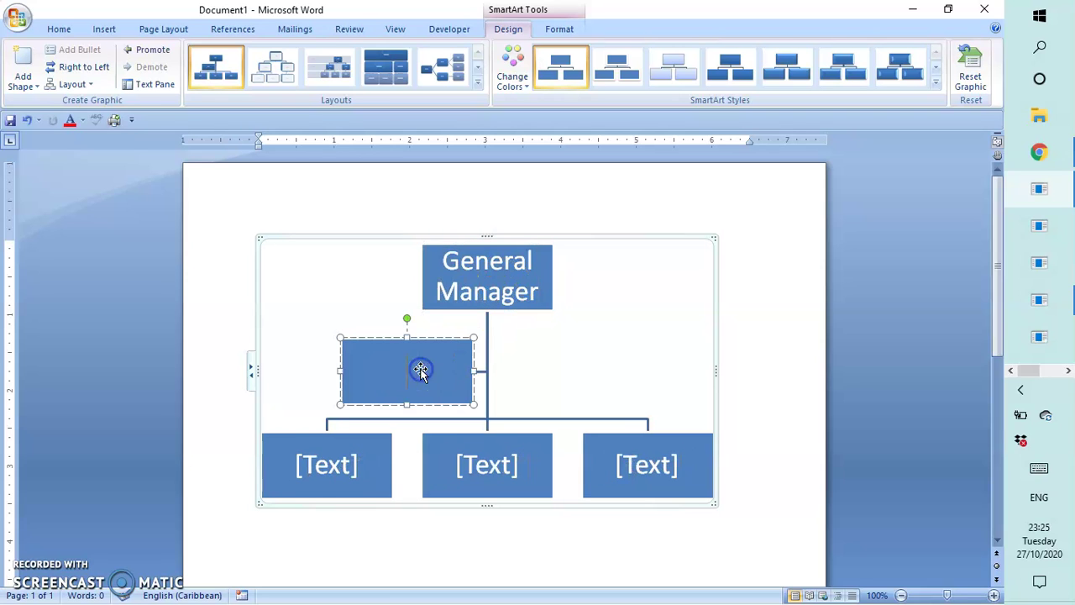
{"action": "type", "text": "Administrat"}
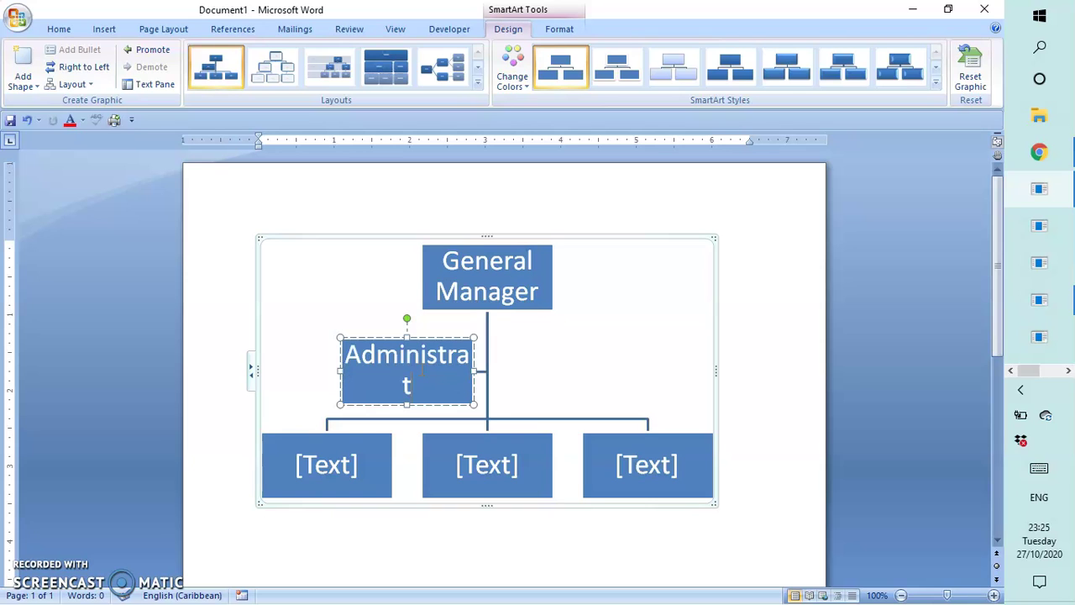
{"action": "type", "text": "ive Assistant"}
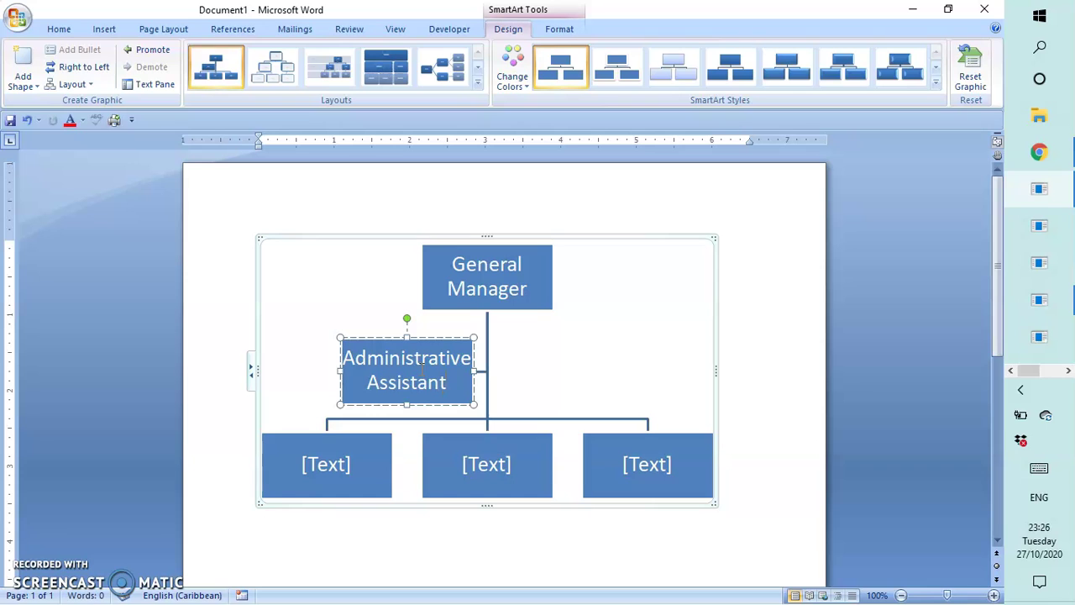
Step: Label the three bottom-row boxes Finance, Marketing and Personnel
{"action": "left_click", "coordinate": [329, 473]}
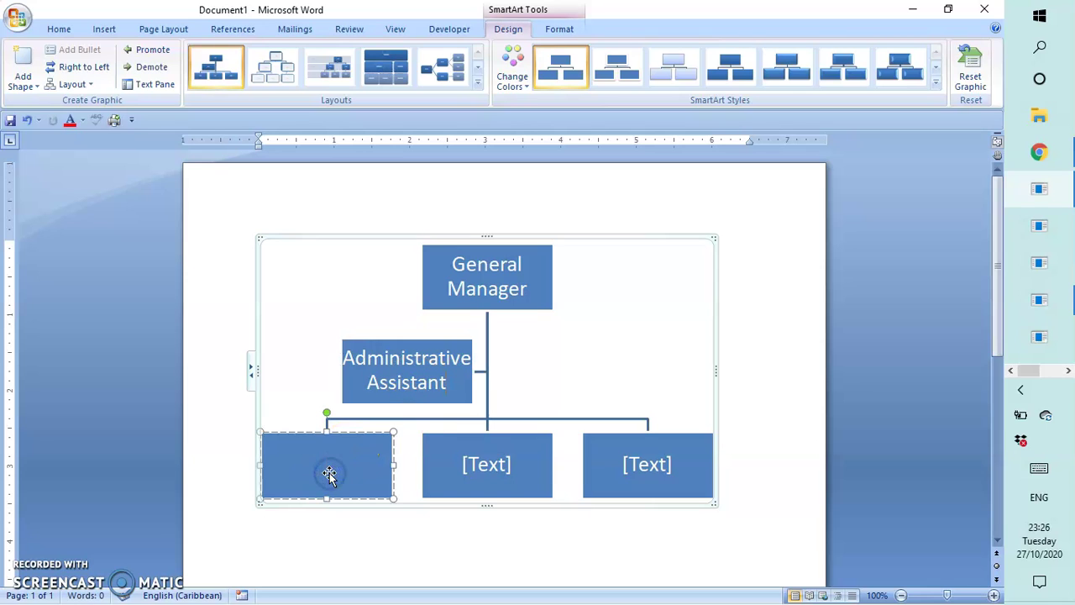
{"action": "type", "text": "Finance"}
{"action": "left_click", "coordinate": [468, 465]}
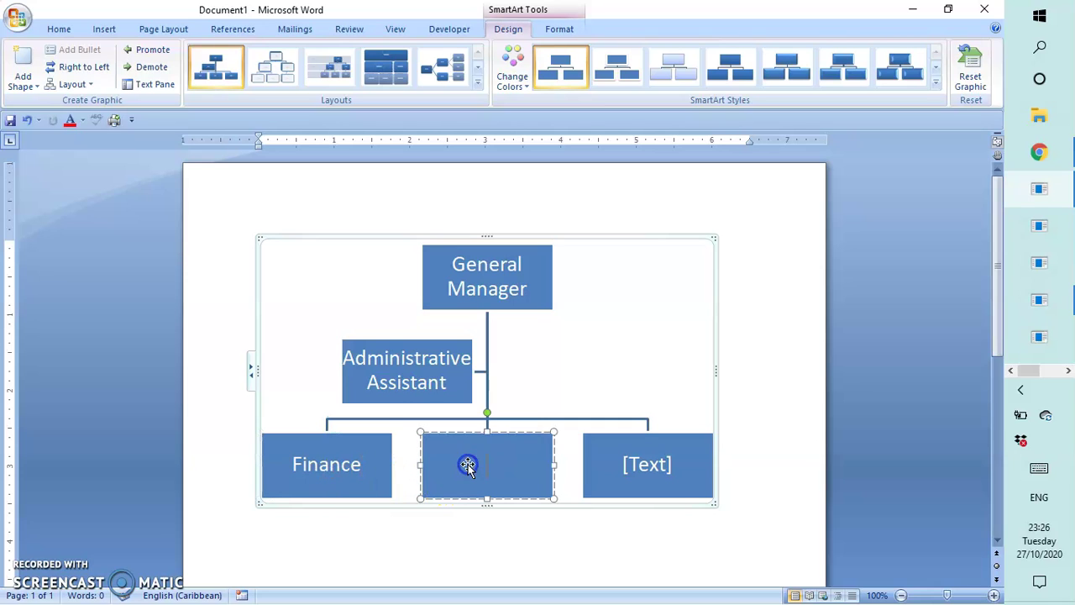
{"action": "type", "text": "Marke"}
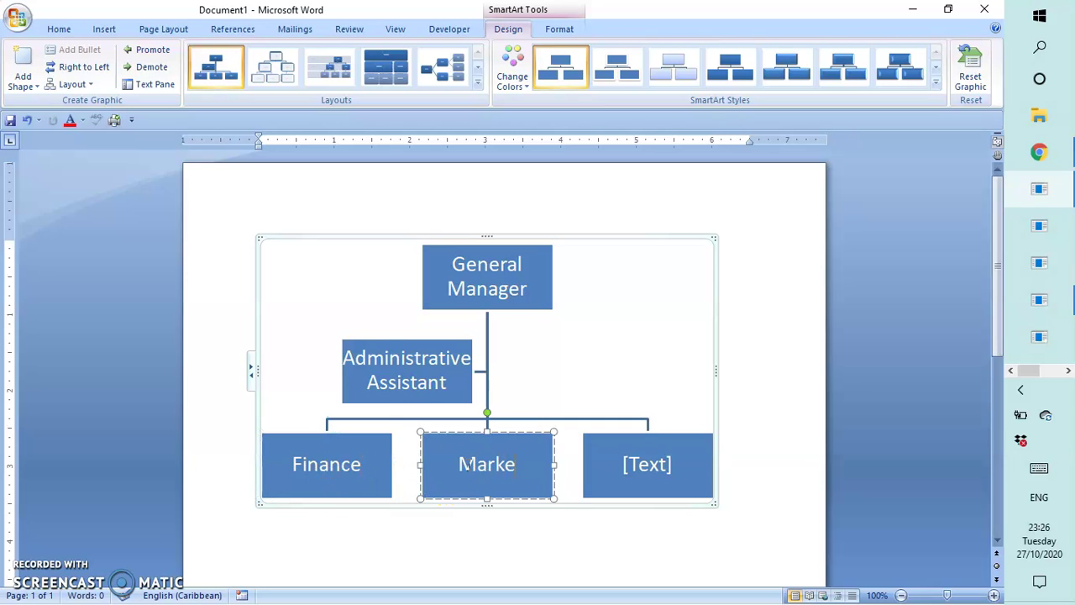
{"action": "type", "text": "ting"}
{"action": "left_click", "coordinate": [641, 468]}
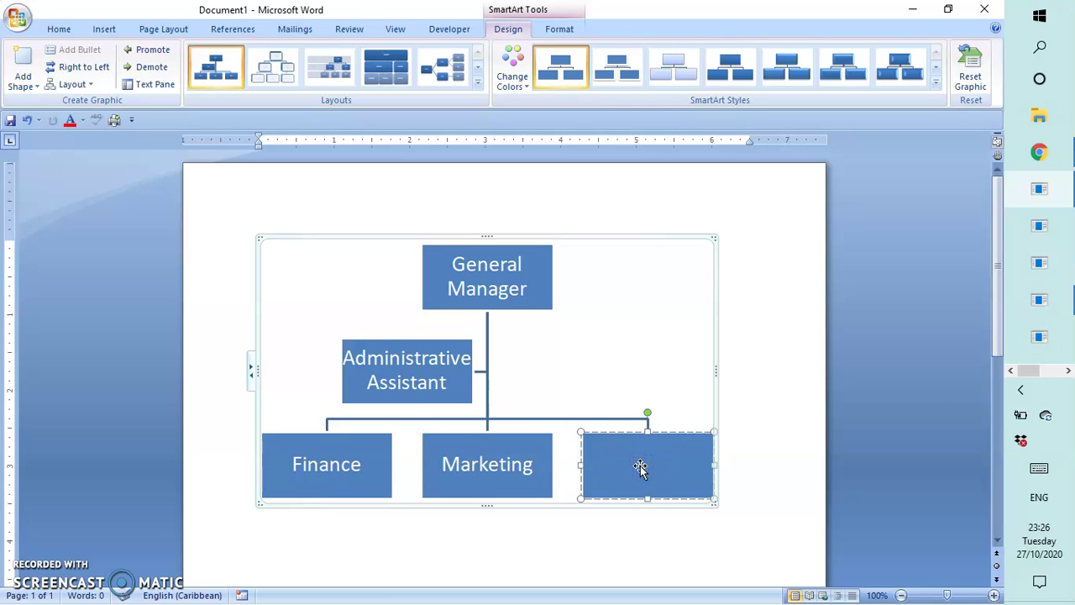
{"action": "type", "text": "Personnel"}
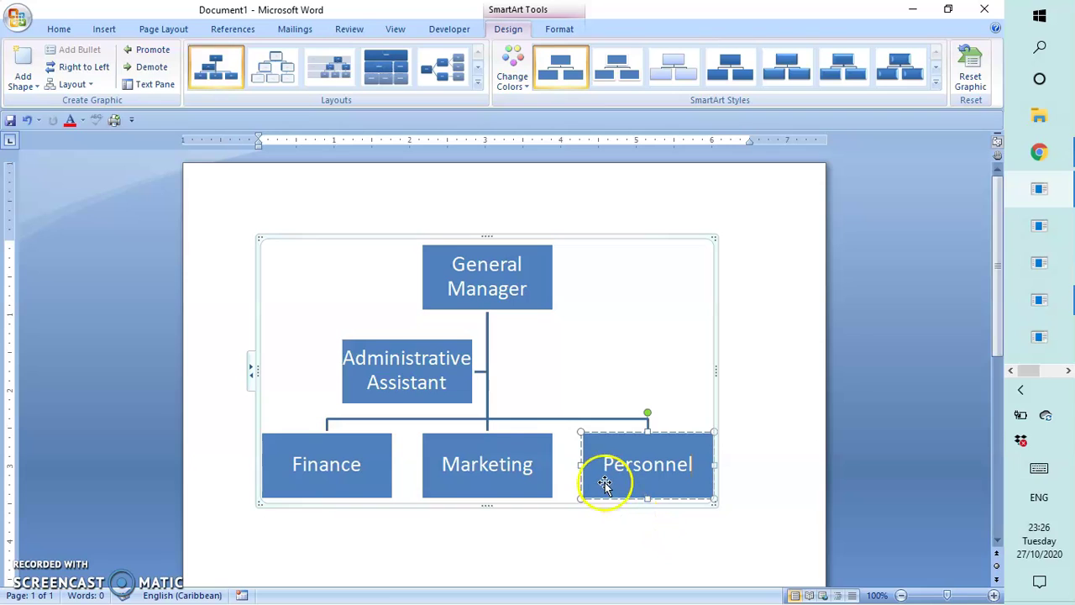
Step: Add a new shape before Personnel in the bottom row and label it Production
{"action": "right_click", "coordinate": [562, 418]}
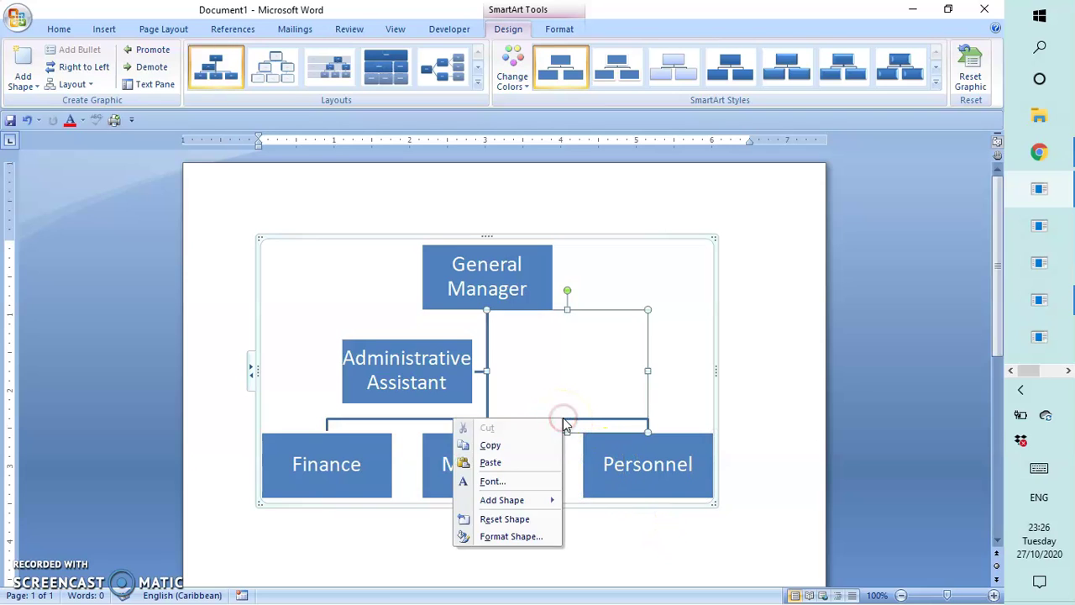
{"action": "mouse_move", "coordinate": [517, 500]}
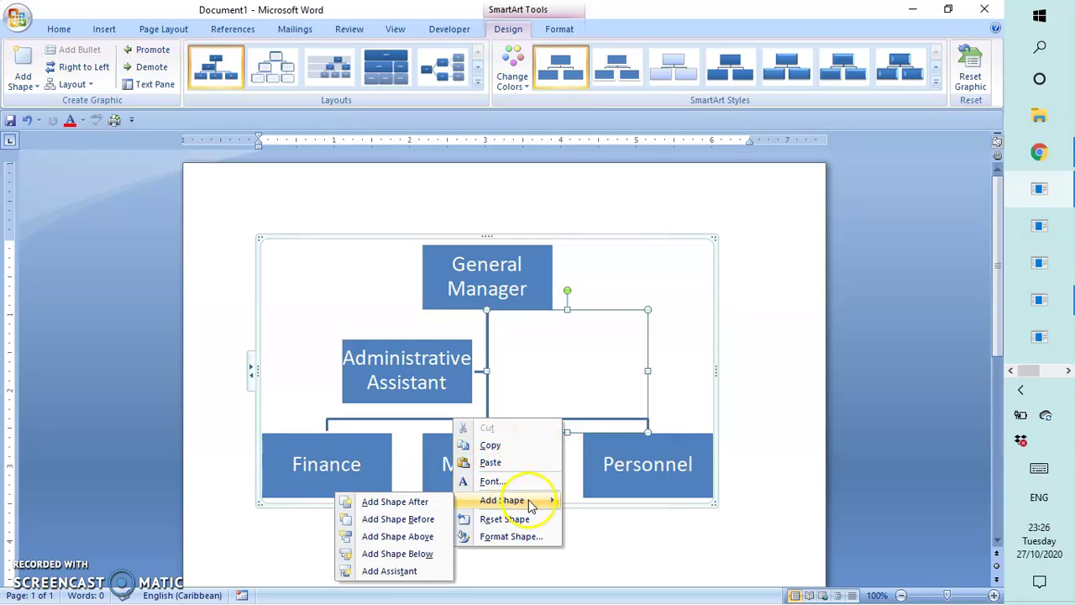
{"action": "left_click", "coordinate": [420, 521]}
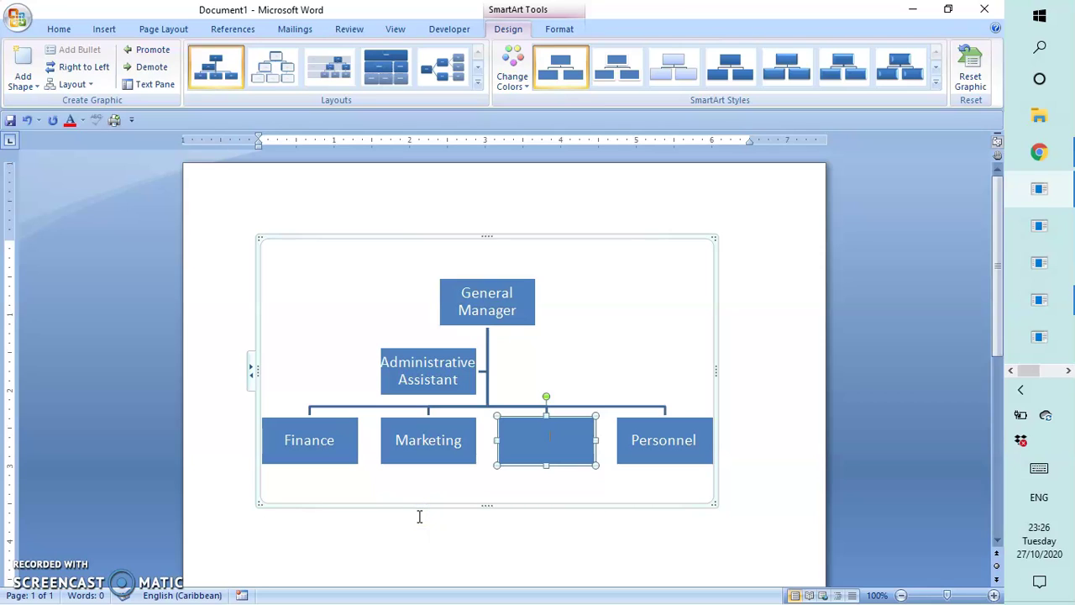
{"action": "type", "text": "Production"}
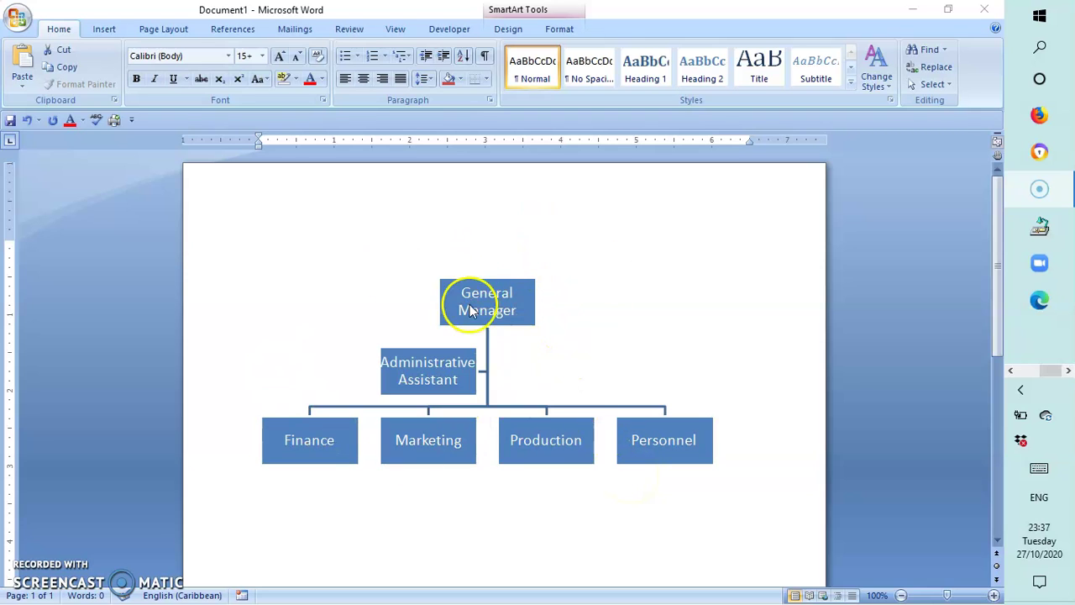
Step: Set the org chart's text wrapping to Square and move it lower on the page
{"action": "left_click", "coordinate": [443, 247]}
{"action": "right_click", "coordinate": [451, 247]}
{"action": "mouse_move", "coordinate": [393, 419]}
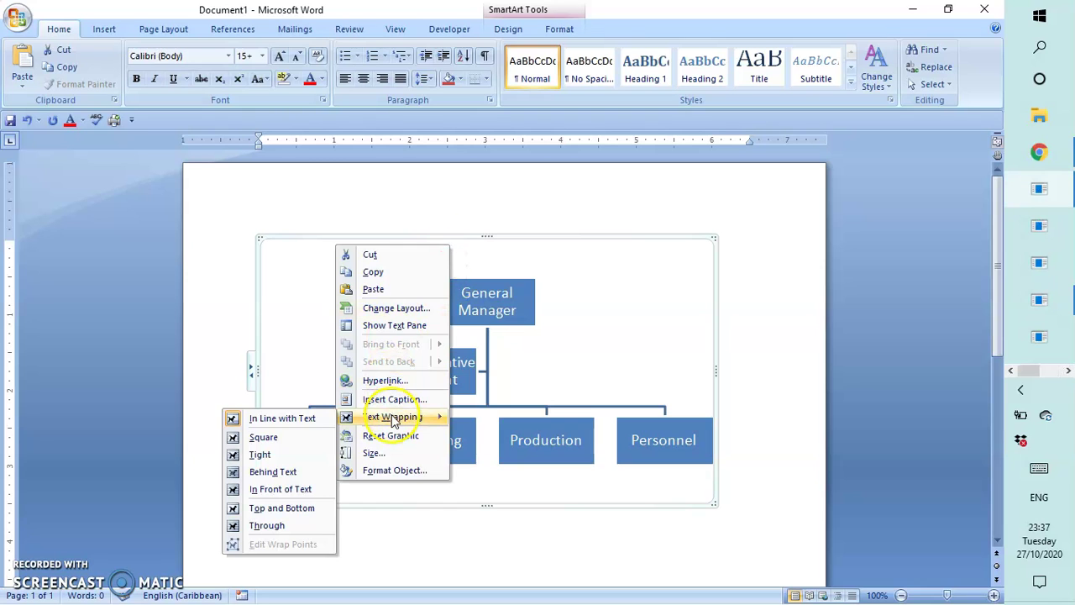
{"action": "left_click", "coordinate": [261, 438]}
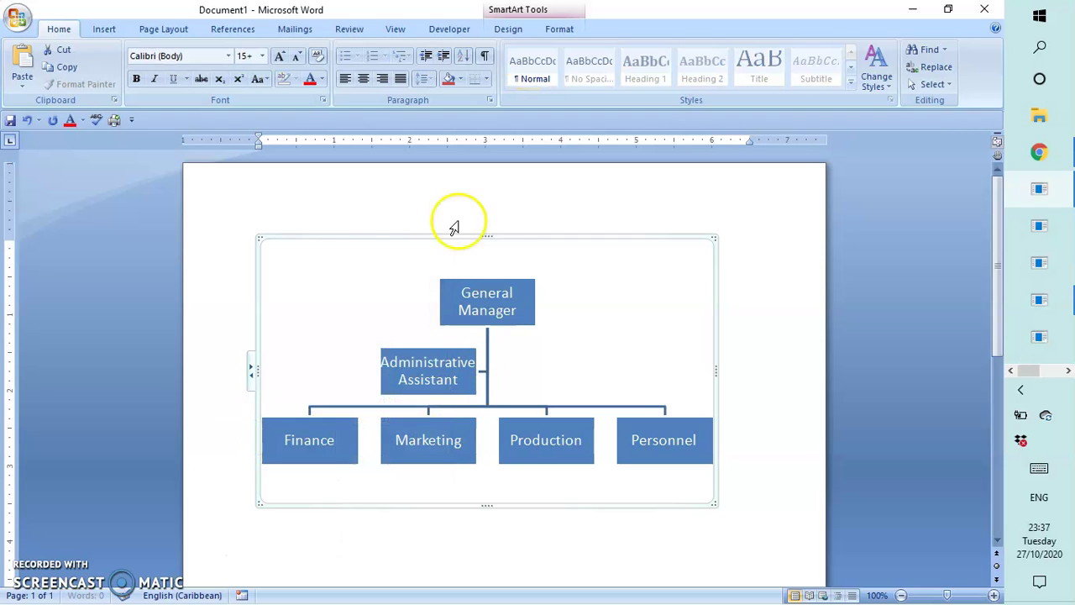
{"action": "left_click_drag", "start_coordinate": [455, 240], "coordinate": [476, 367]}
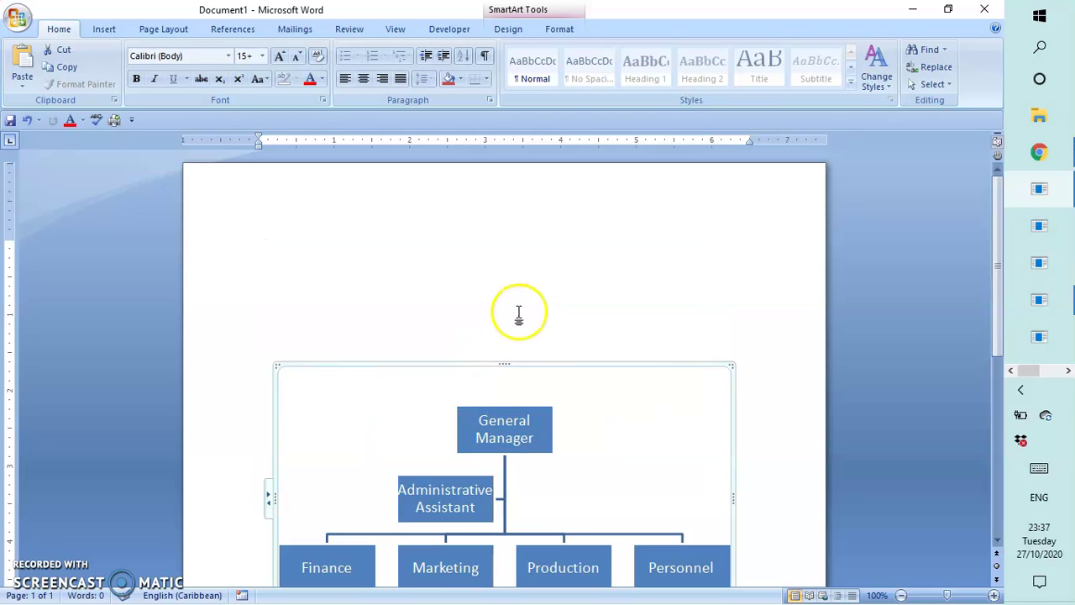
Step: Type the heading 'ABS Limited' above the chart and set its font to AR JULIAN
{"action": "left_click", "coordinate": [518, 264]}
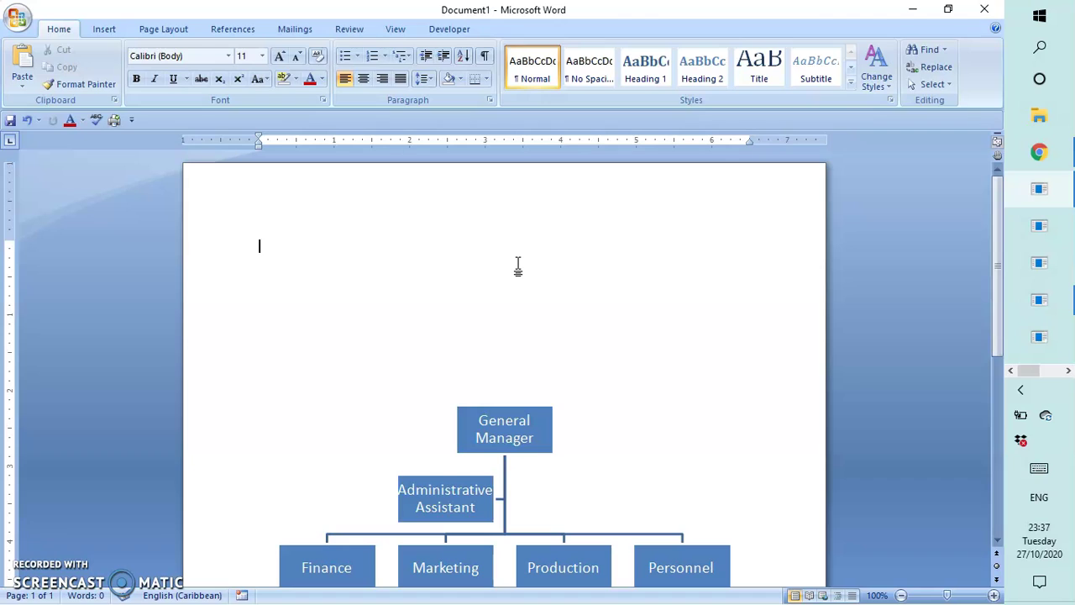
{"action": "type", "text": "ABS Limited"}
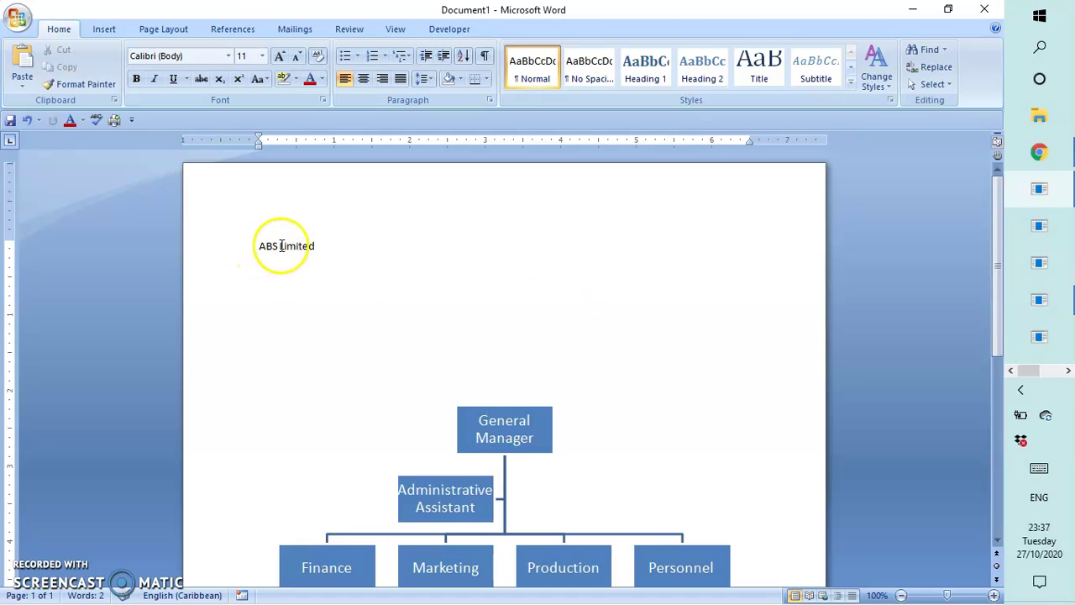
{"action": "left_click_drag", "start_coordinate": [257, 246], "coordinate": [331, 243]}
{"action": "left_click", "coordinate": [227, 61]}
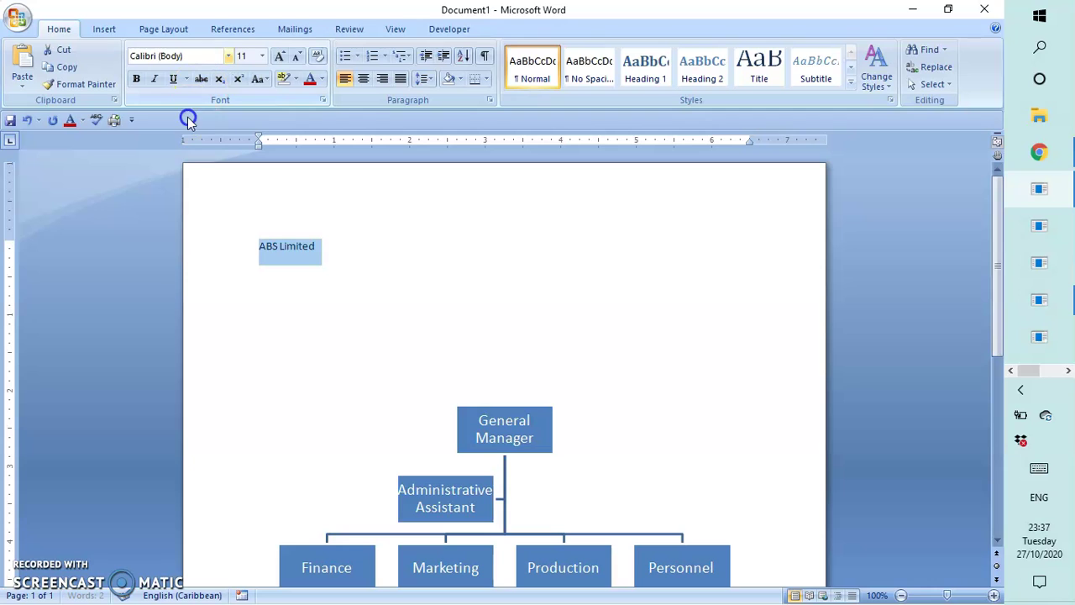
{"action": "left_click", "coordinate": [226, 63]}
{"action": "left_click", "coordinate": [229, 58]}
{"action": "left_click", "coordinate": [229, 57]}
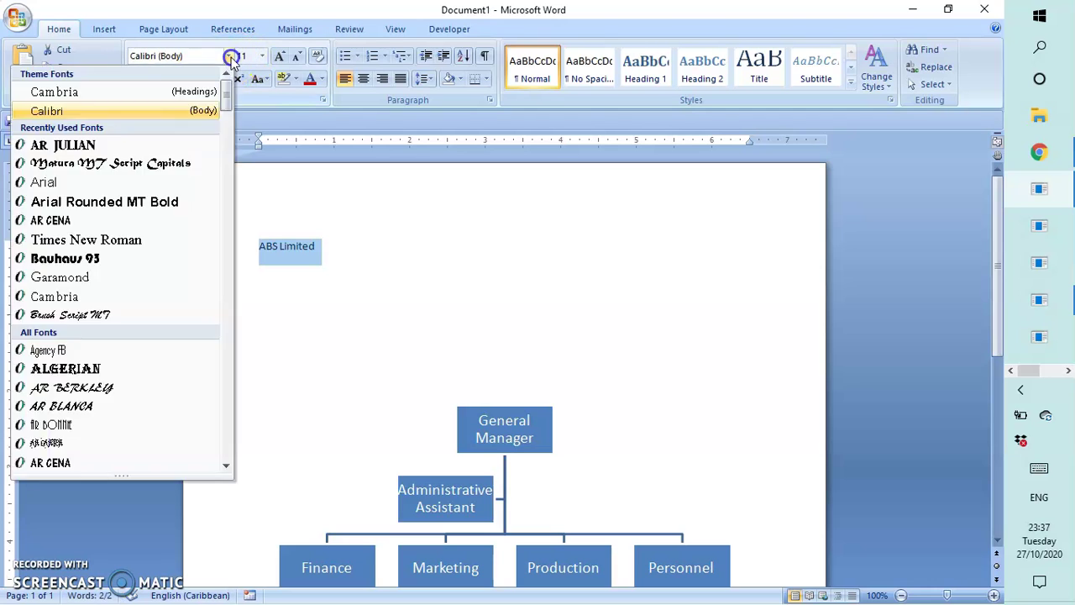
{"action": "left_click", "coordinate": [126, 146]}
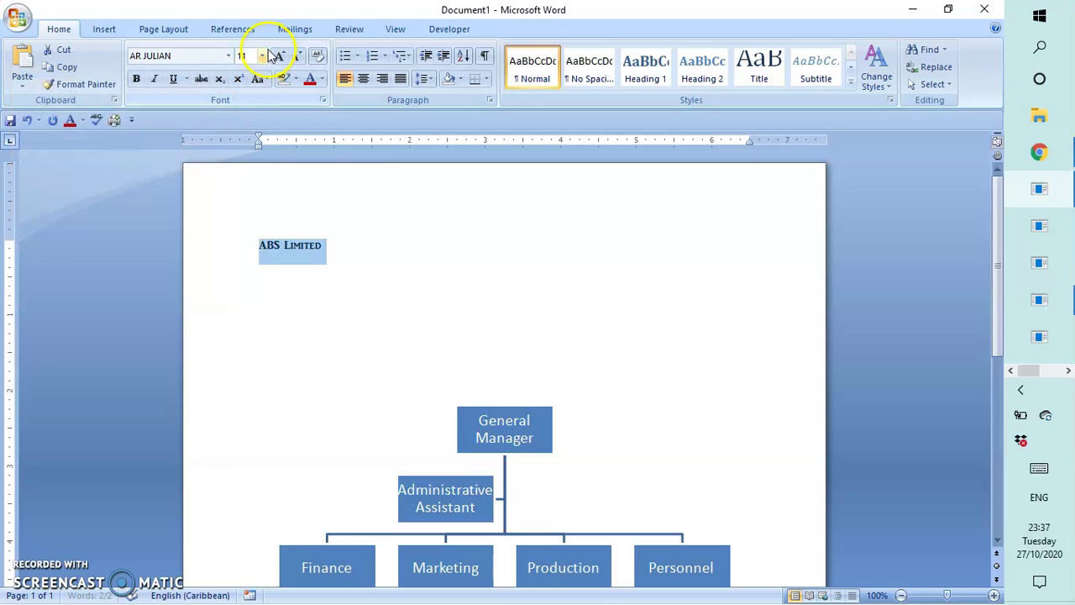
Step: Make the ABS Limited heading size 20 and centre it on the page
{"action": "left_click", "coordinate": [261, 56]}
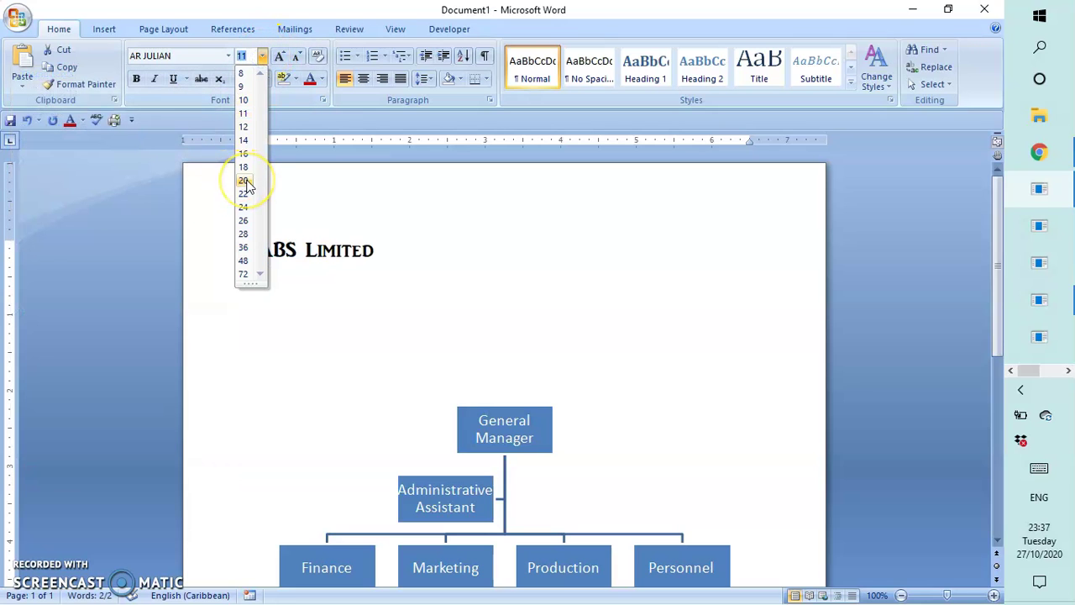
{"action": "left_click", "coordinate": [245, 181]}
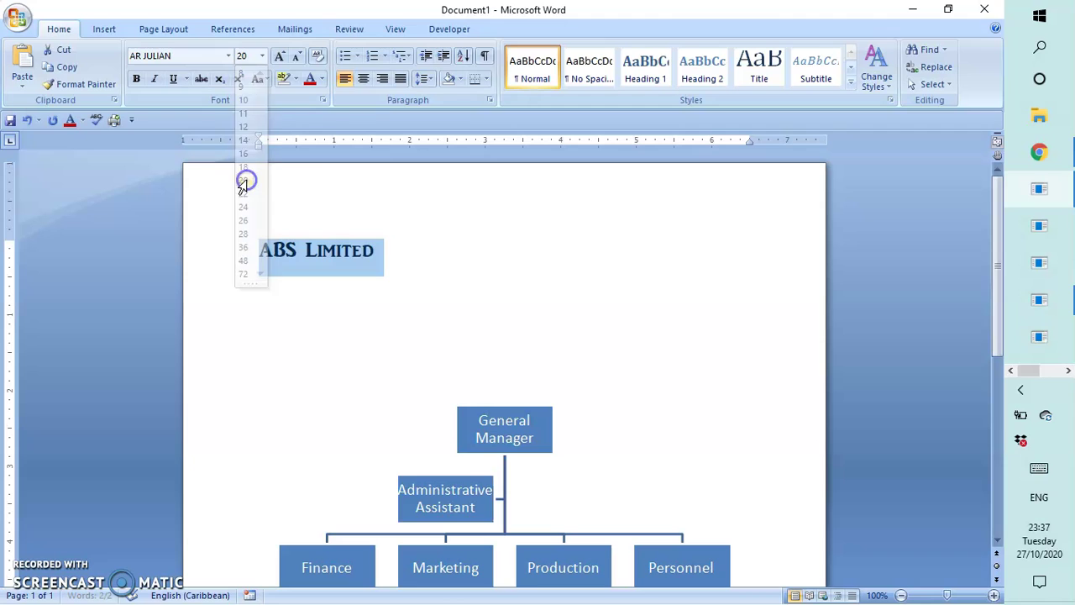
{"action": "left_click", "coordinate": [363, 80]}
{"action": "left_click", "coordinate": [510, 307]}
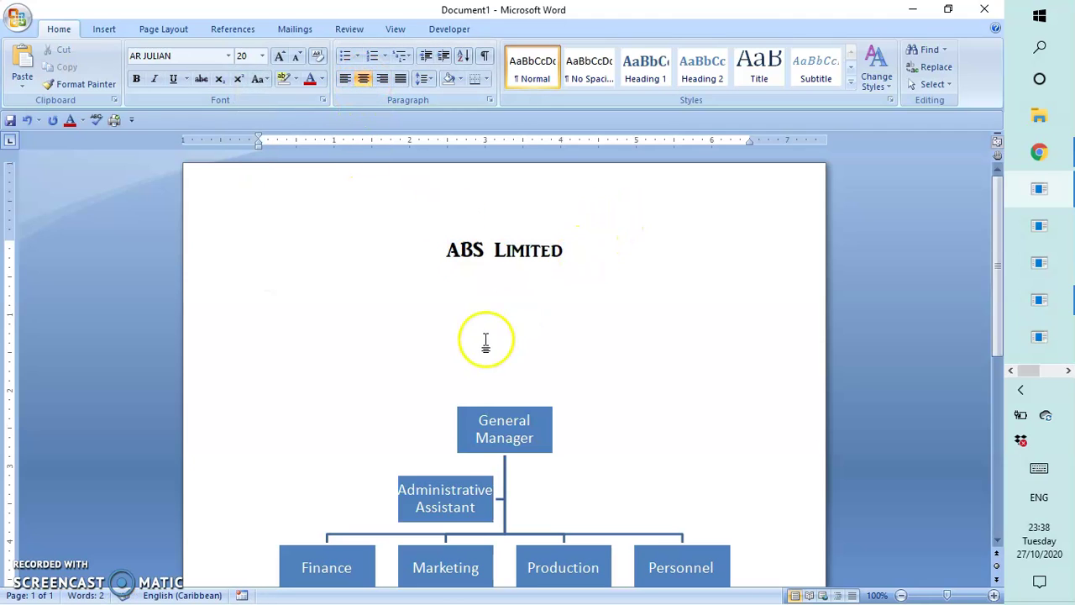
{"action": "left_click", "coordinate": [573, 255]}
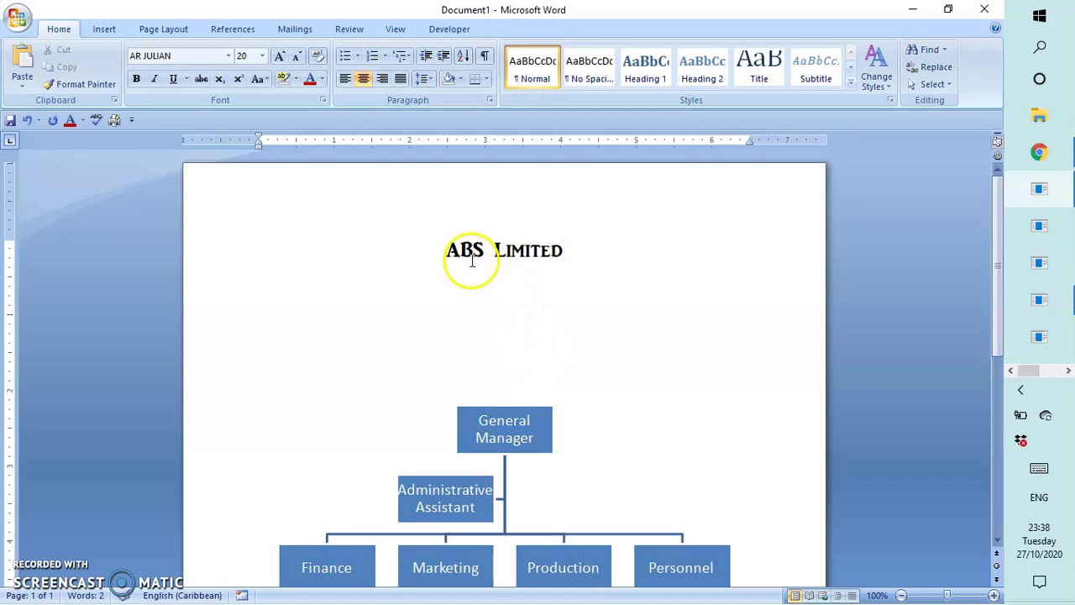
Step: Add a blank line above the heading, drag the chart up beneath it, then start a new document
{"action": "left_click", "coordinate": [444, 253]}
{"action": "key", "text": "Return"}
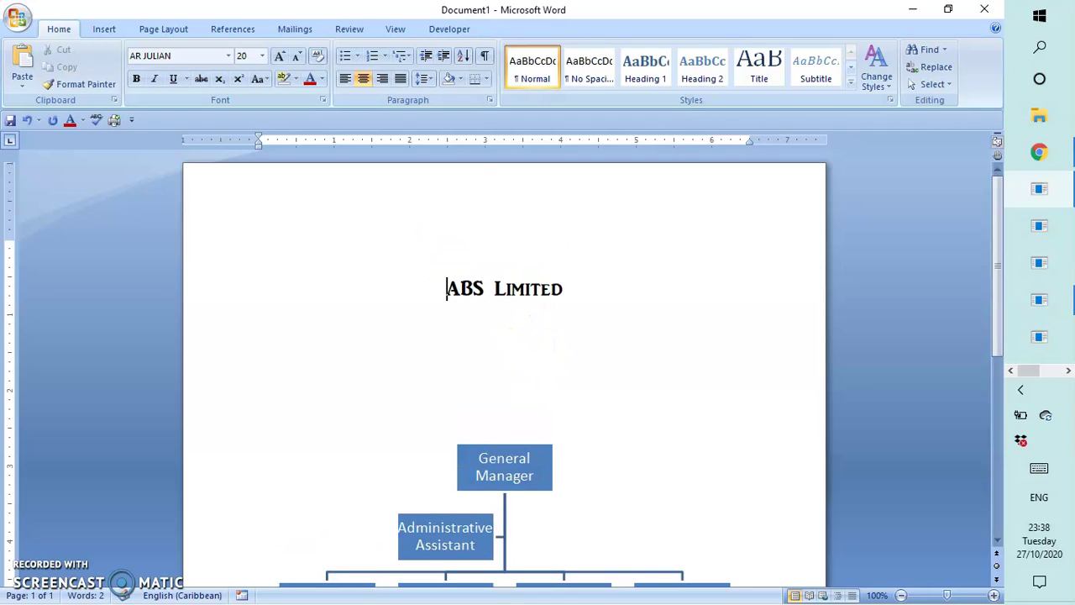
{"action": "left_click", "coordinate": [530, 458]}
{"action": "scroll", "coordinate": [521, 408], "scroll_direction": "down", "scroll_amount": 3}
{"action": "left_click", "coordinate": [502, 211]}
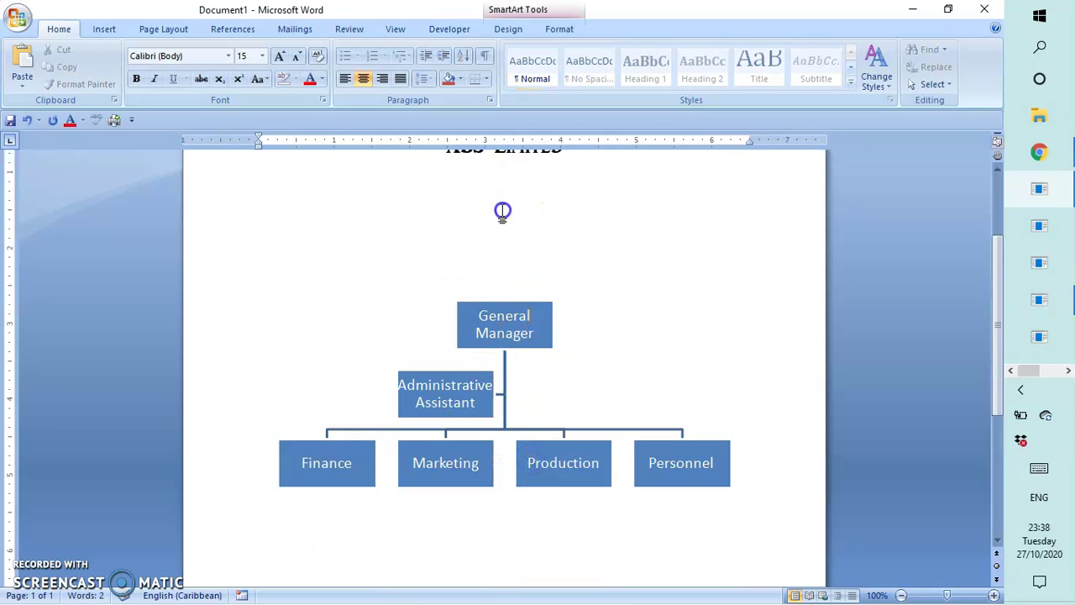
{"action": "scroll", "coordinate": [505, 219], "scroll_direction": "up", "scroll_amount": 1}
{"action": "left_click", "coordinate": [504, 323]}
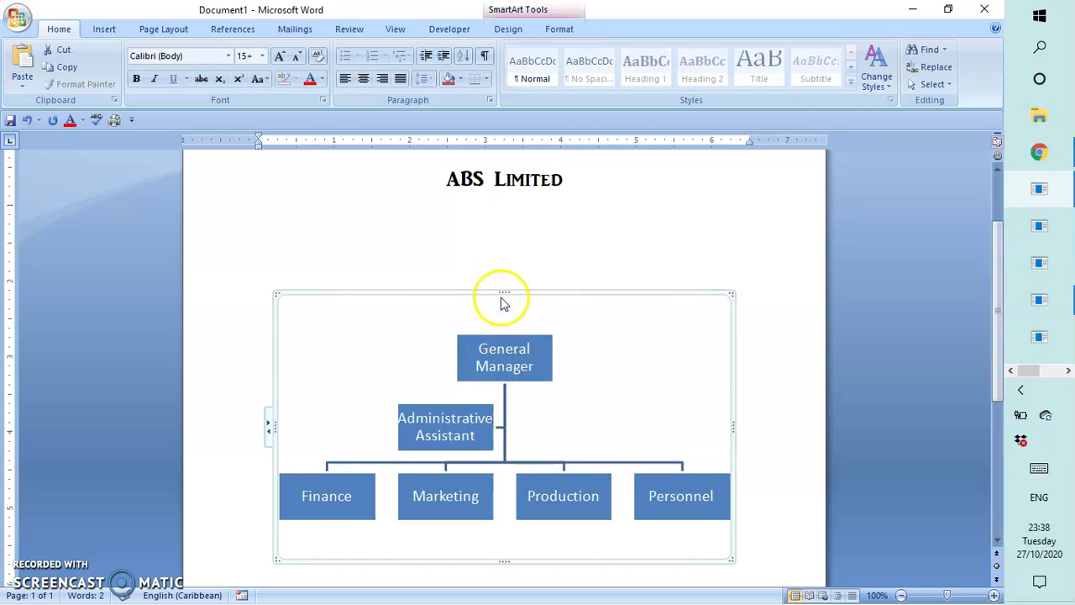
{"action": "left_click_drag", "start_coordinate": [530, 294], "coordinate": [530, 241]}
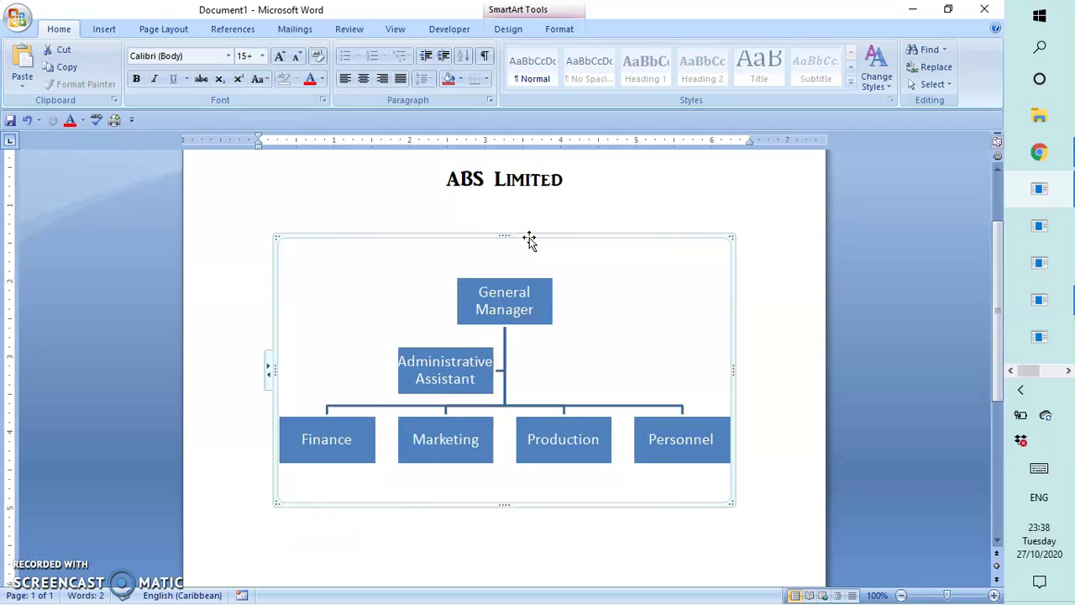
{"action": "left_click_drag", "start_coordinate": [529, 238], "coordinate": [524, 216]}
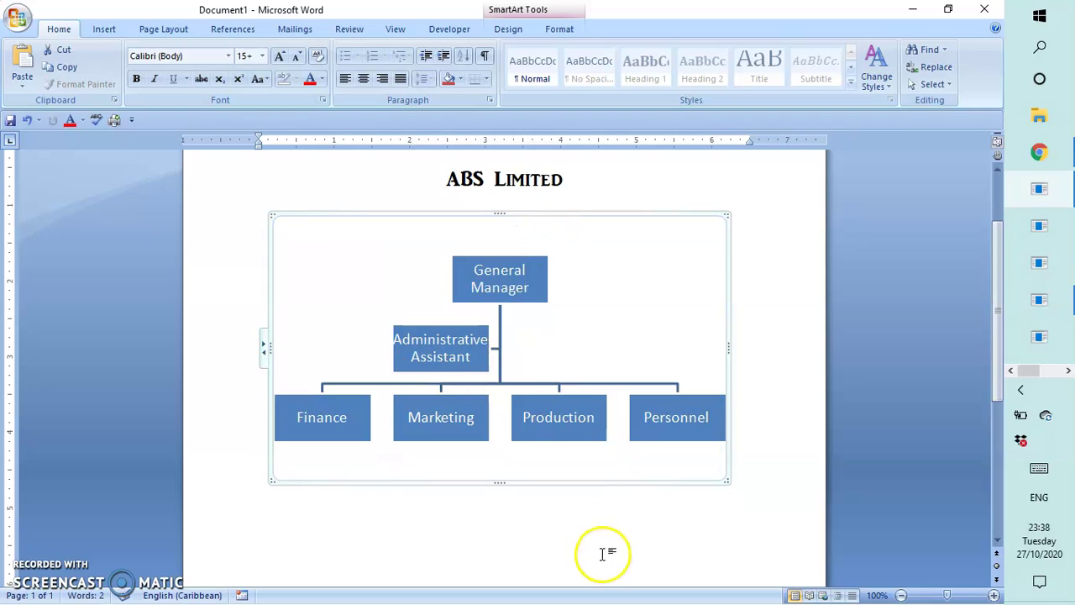
{"action": "left_click", "coordinate": [598, 521]}
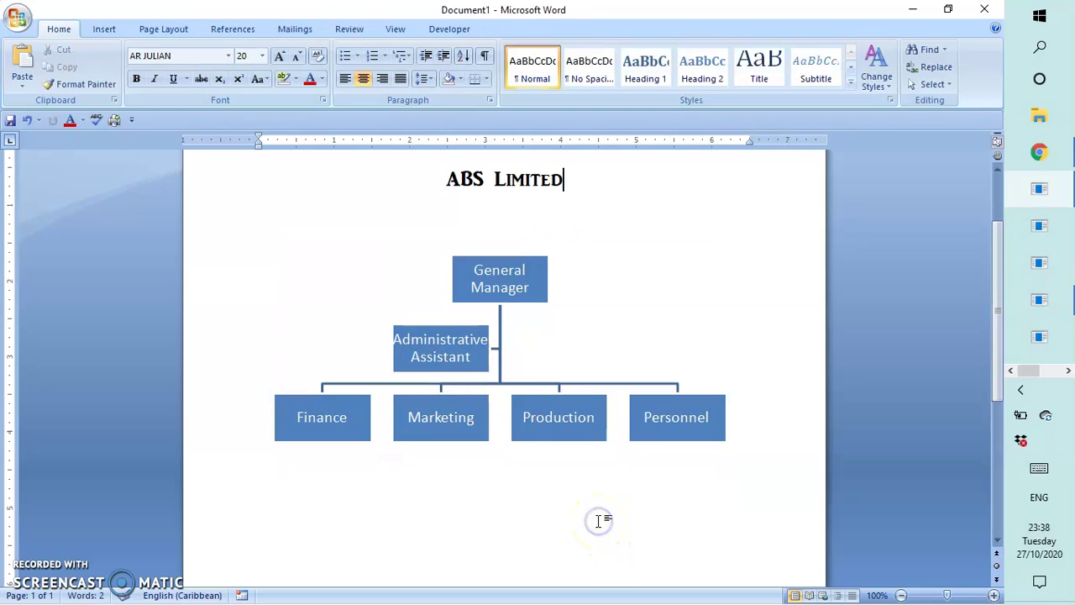
{"action": "left_click", "coordinate": [998, 169]}
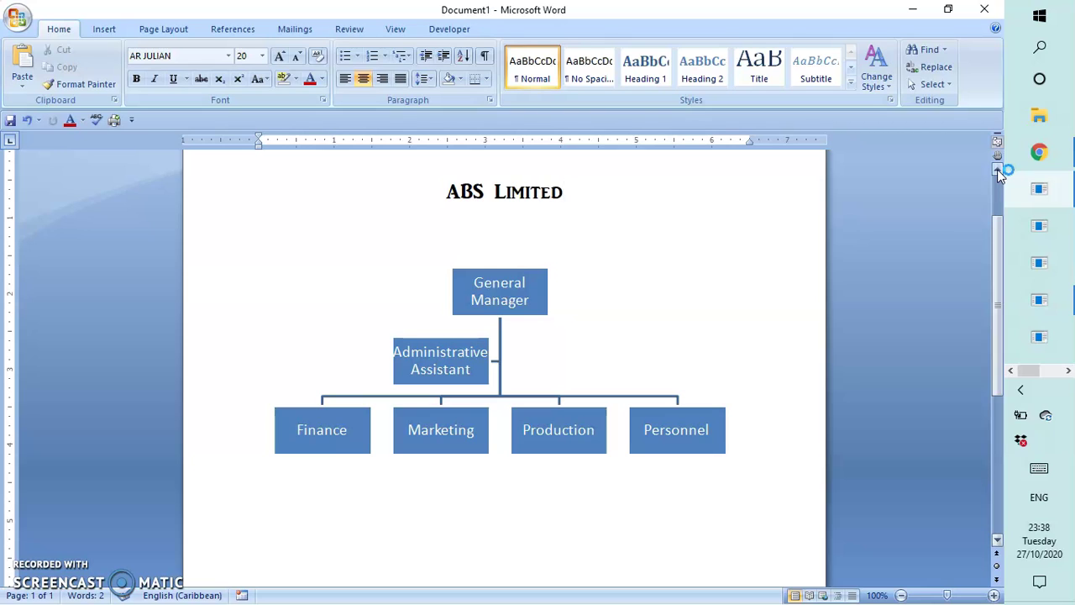
{"action": "key", "text": "ctrl+n"}
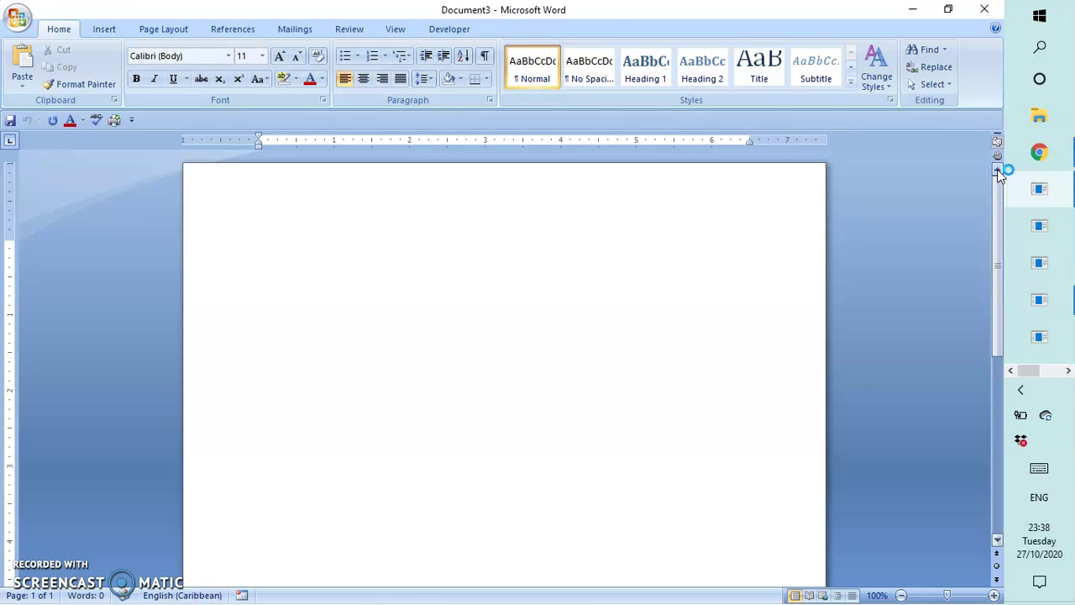
Step: Draw a text box mid-page and resize it to 0.42 by 1.84 inches
{"action": "left_click", "coordinate": [105, 29]}
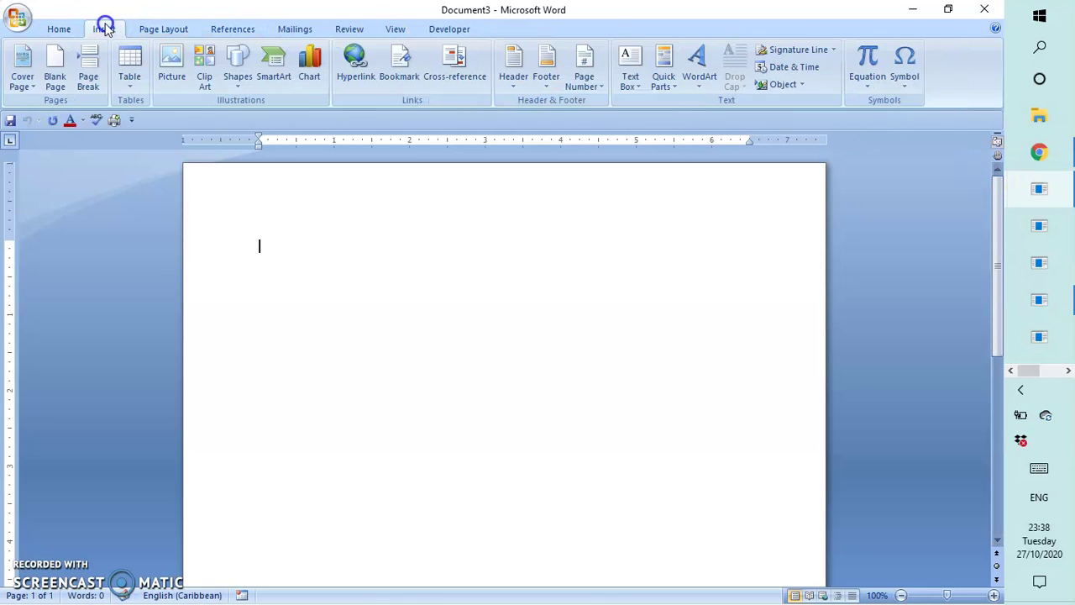
{"action": "left_click", "coordinate": [238, 74]}
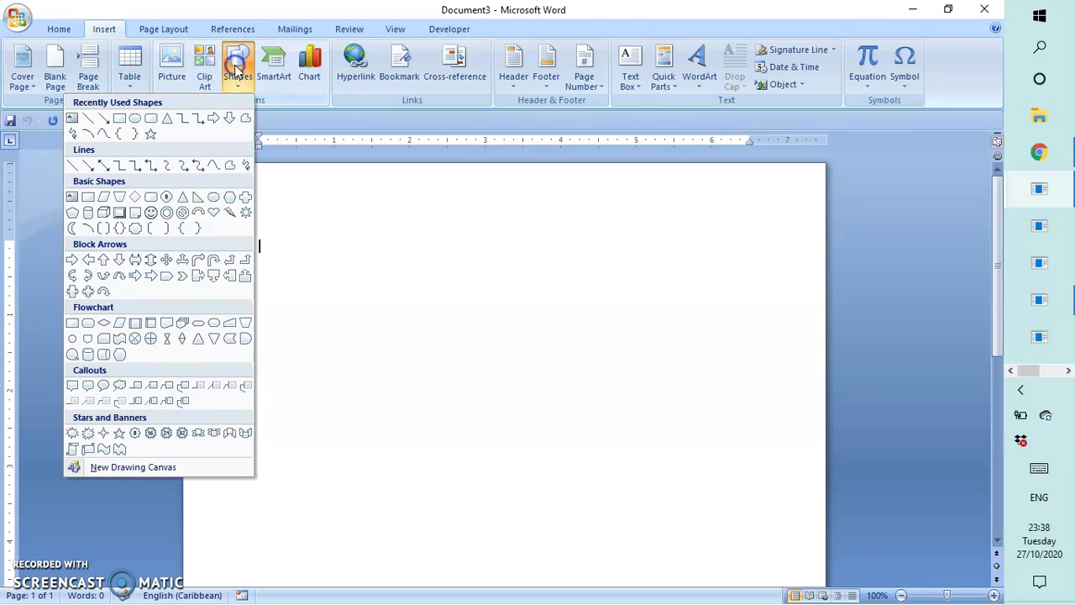
{"action": "left_click", "coordinate": [73, 120]}
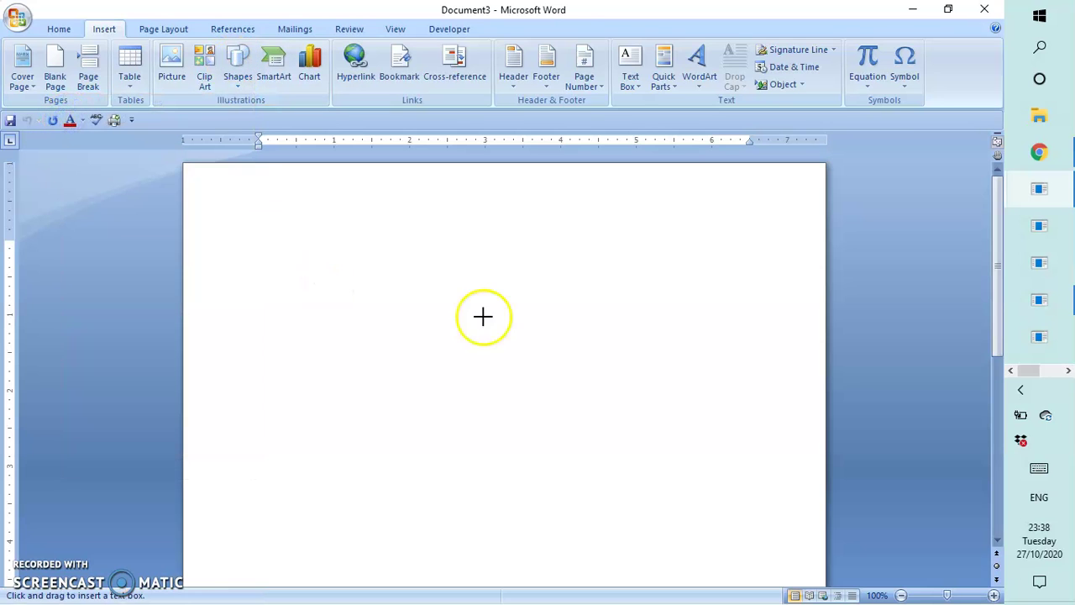
{"action": "left_click", "coordinate": [484, 341]}
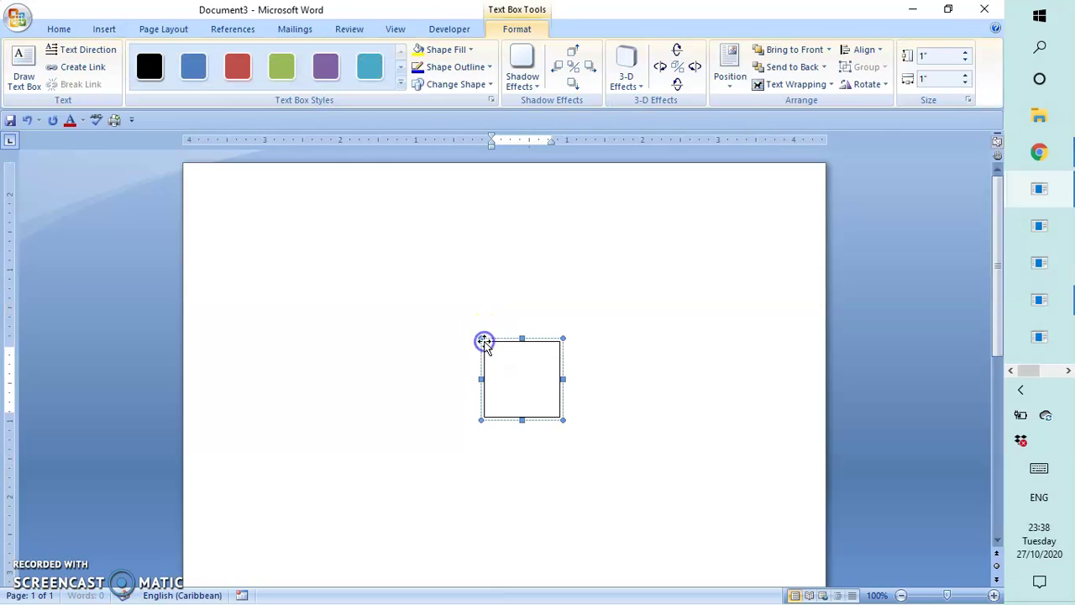
{"action": "left_click_drag", "start_coordinate": [522, 419], "coordinate": [442, 357]}
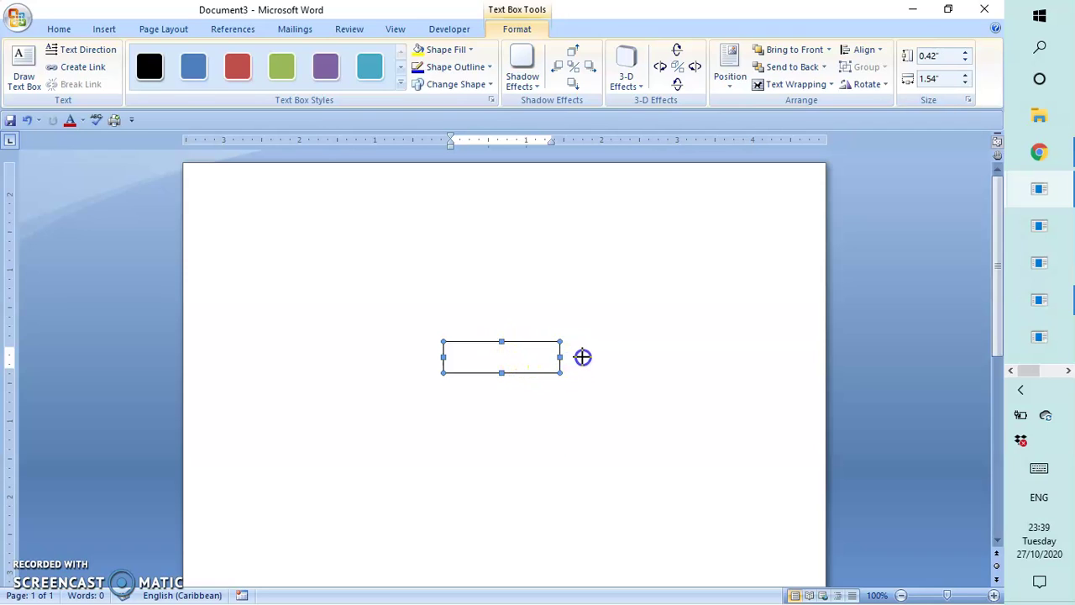
{"action": "left_click_drag", "start_coordinate": [582, 357], "coordinate": [583, 357]}
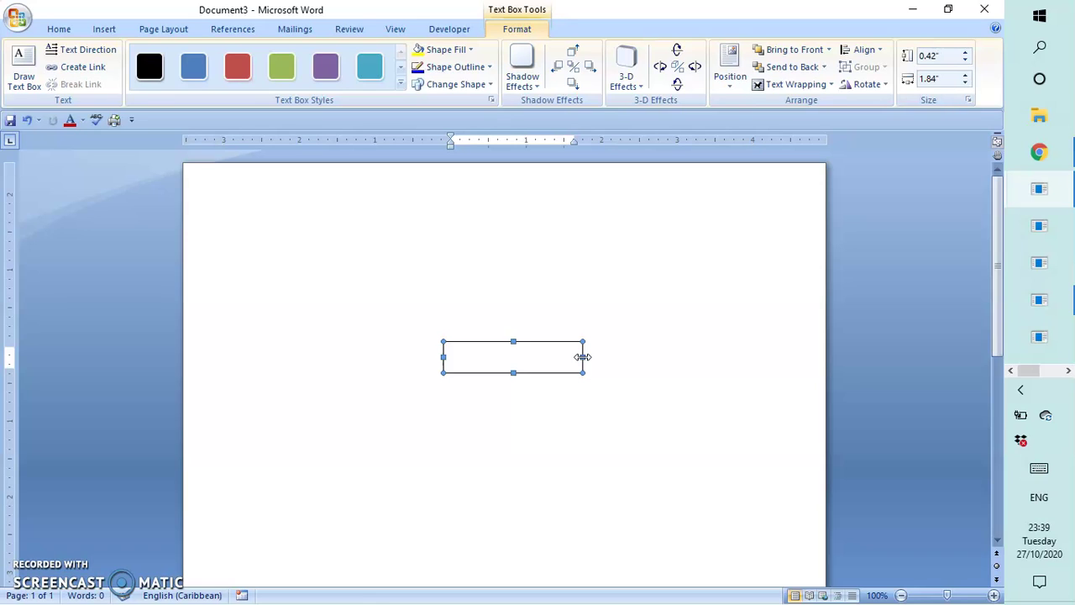
Step: Type 'General Manager' in the text box and centre it
{"action": "left_click", "coordinate": [578, 358]}
{"action": "left_click", "coordinate": [529, 354]}
{"action": "left_click", "coordinate": [529, 354]}
{"action": "type", "text": "Genera"}
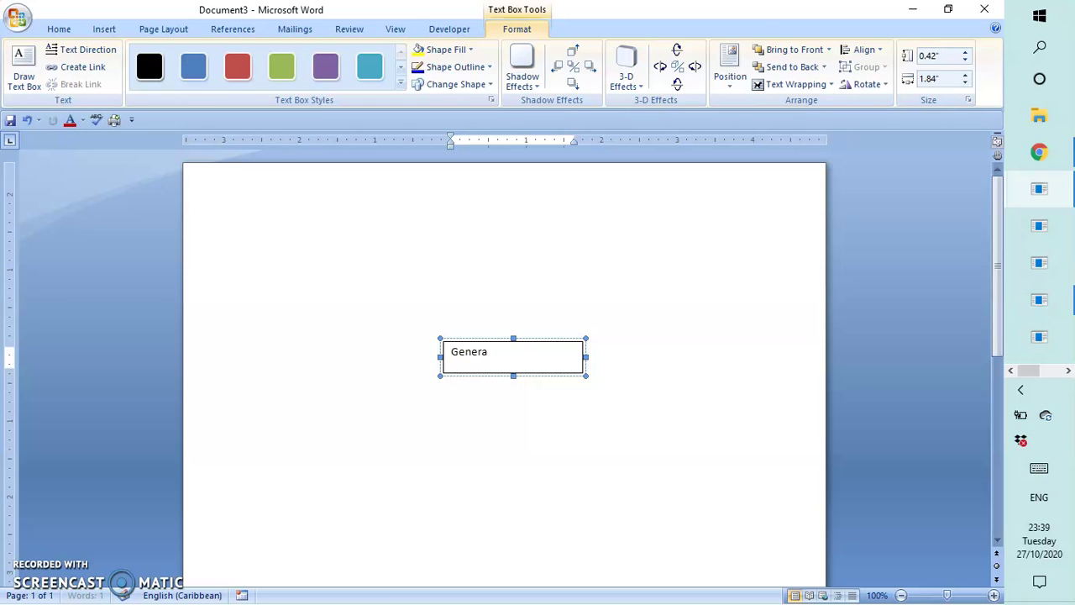
{"action": "type", "text": "l Manager"}
{"action": "left_click_drag", "start_coordinate": [538, 356], "coordinate": [456, 350]}
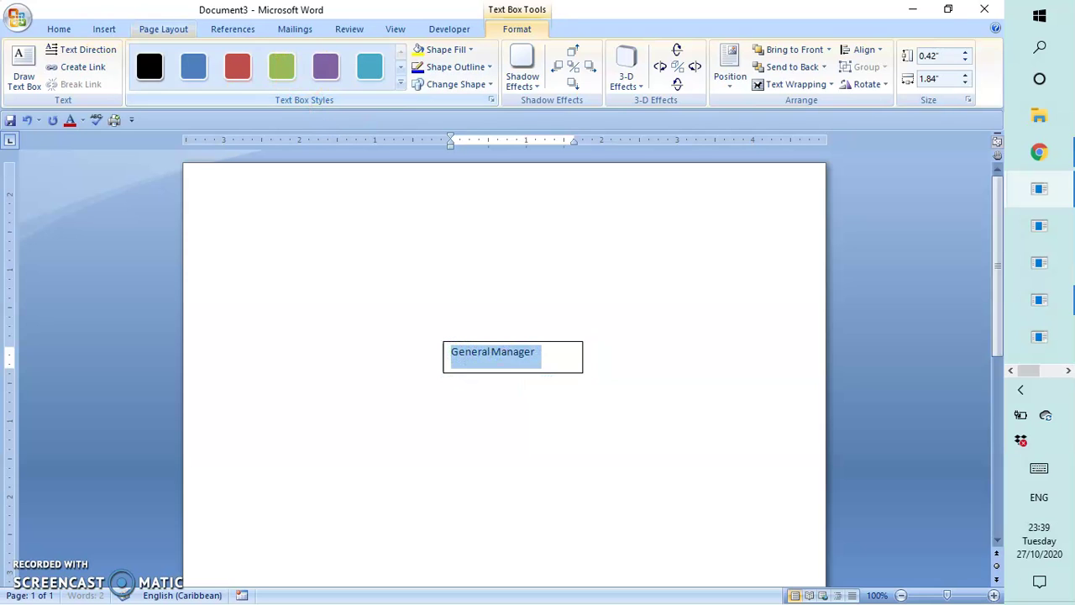
{"action": "left_click", "coordinate": [59, 28]}
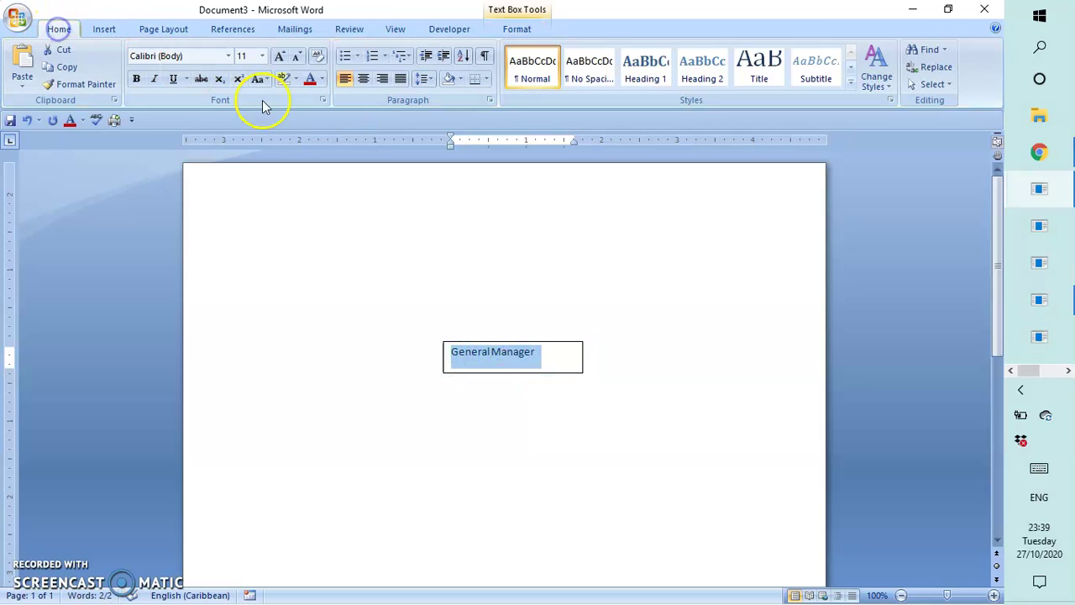
{"action": "left_click", "coordinate": [363, 79]}
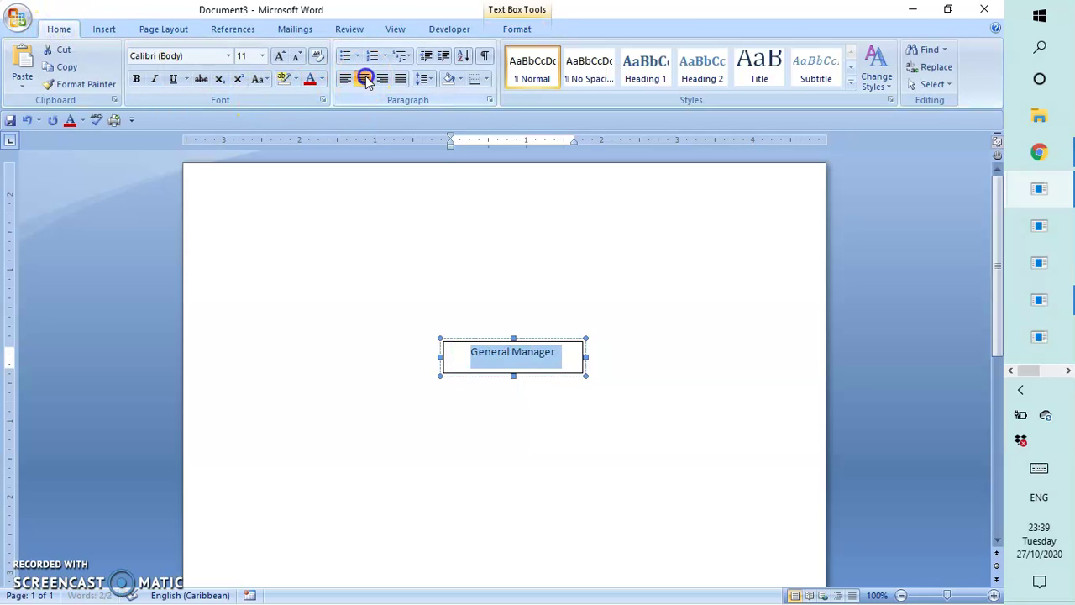
Step: Apply the purple Accent 4 coloured-fill text box style
{"action": "left_click", "coordinate": [529, 27]}
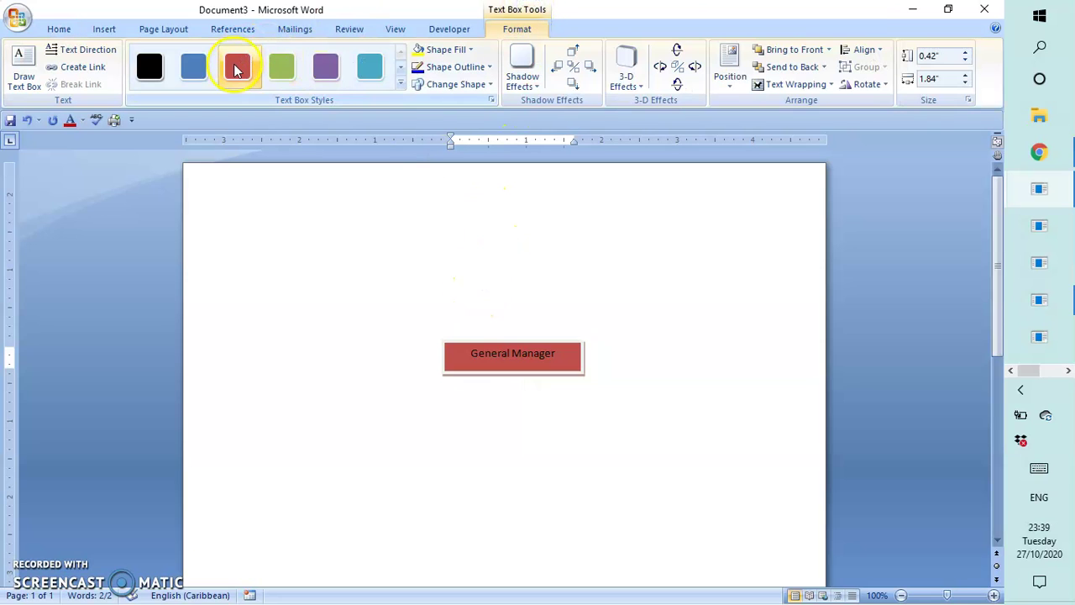
{"action": "left_click", "coordinate": [328, 67]}
{"action": "left_click", "coordinate": [570, 398]}
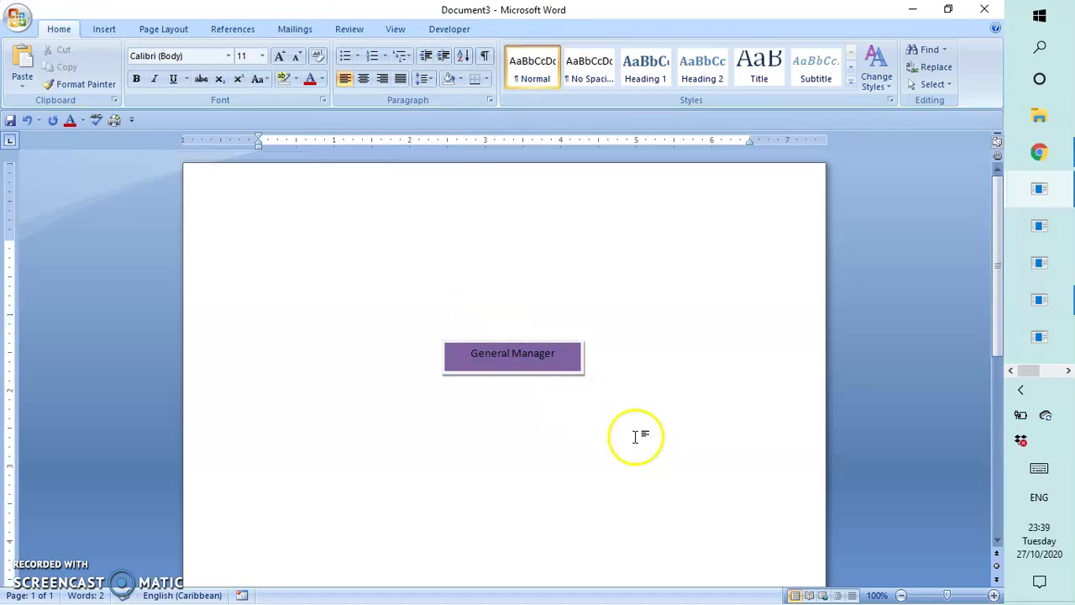
Step: Copy the purple General Manager box and paste a duplicate onto the page
{"action": "left_click", "coordinate": [470, 348]}
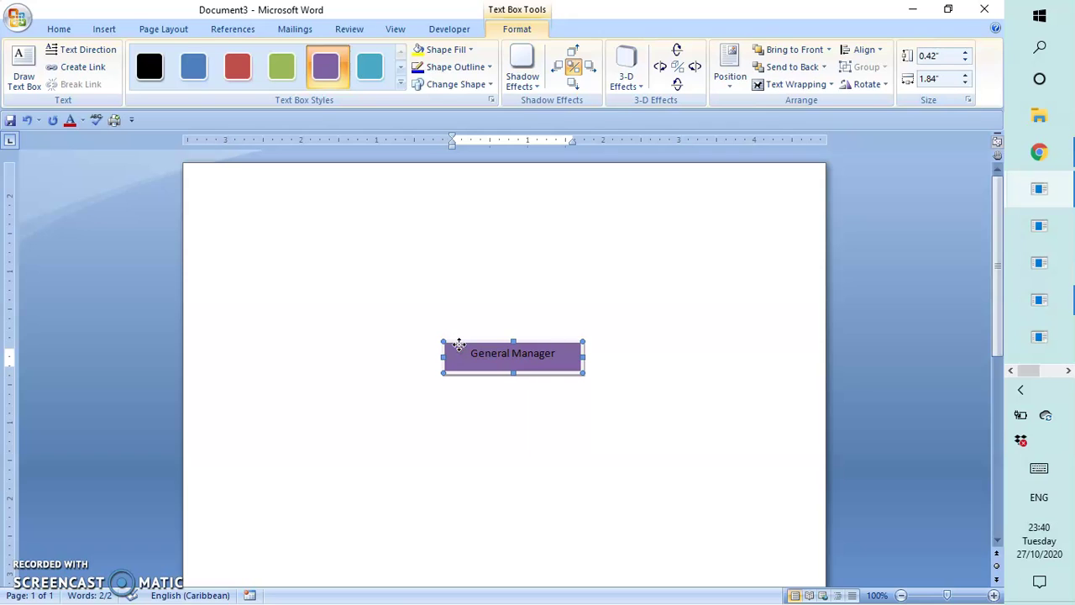
{"action": "right_click", "coordinate": [459, 344]}
{"action": "left_click", "coordinate": [419, 371]}
{"action": "left_click", "coordinate": [58, 29]}
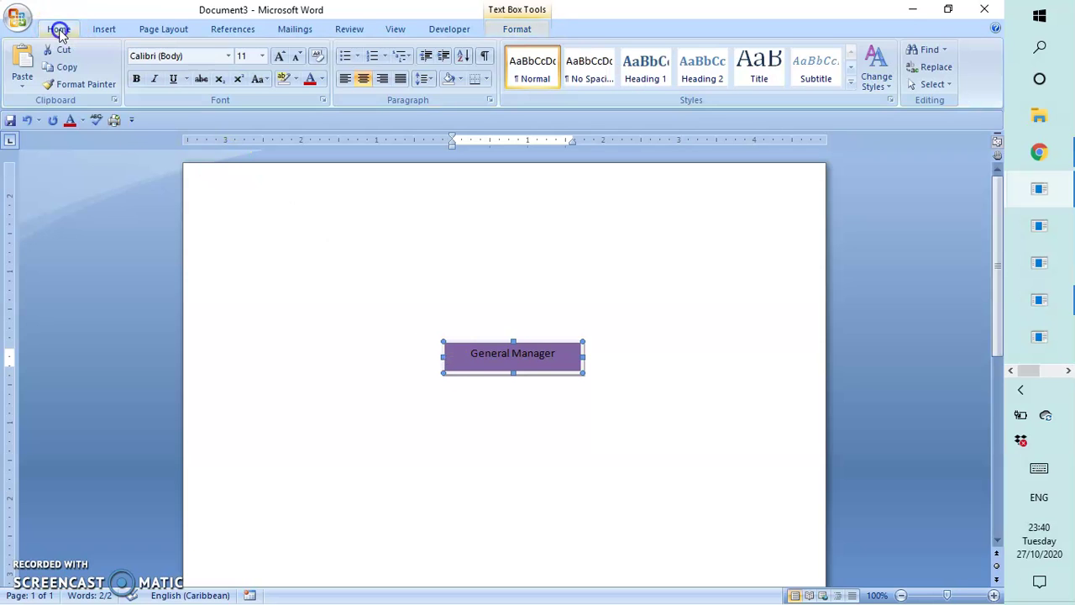
{"action": "left_click", "coordinate": [20, 59]}
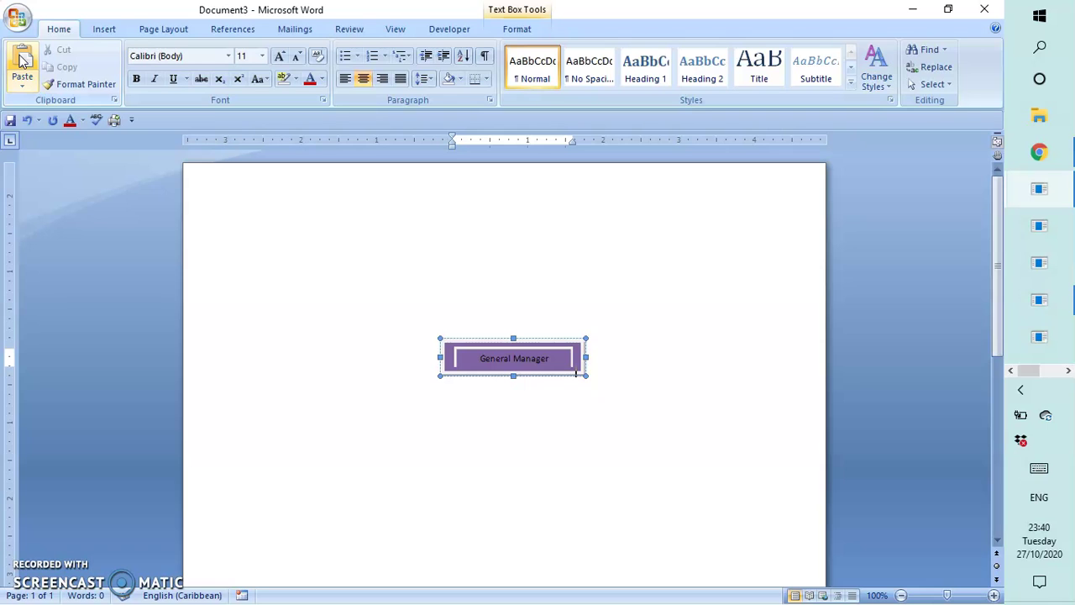
{"action": "key", "text": "ctrl+z"}
{"action": "left_click", "coordinate": [482, 392]}
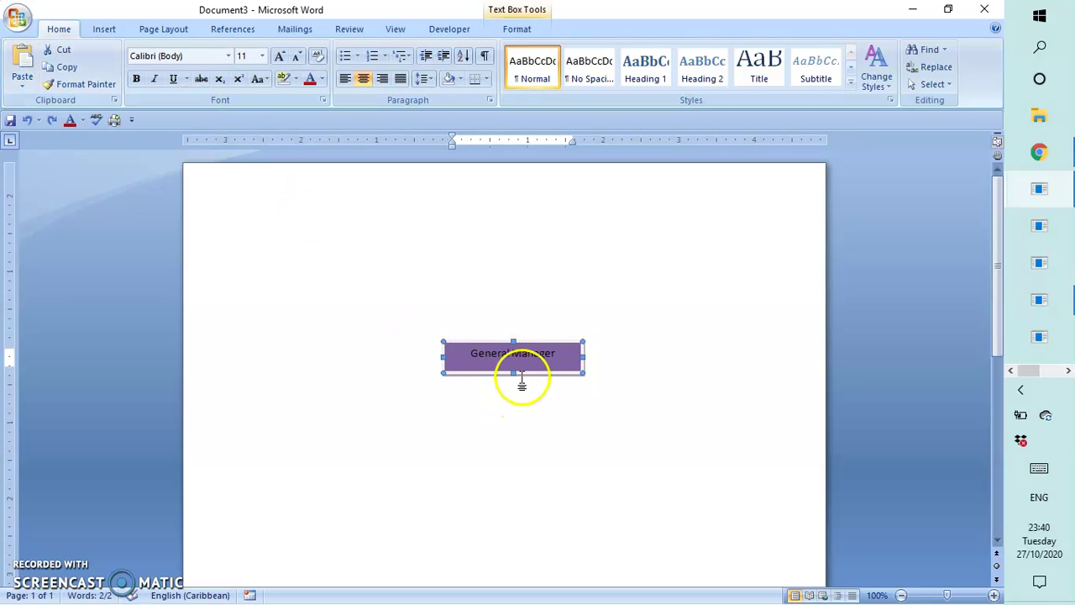
{"action": "left_click", "coordinate": [516, 410]}
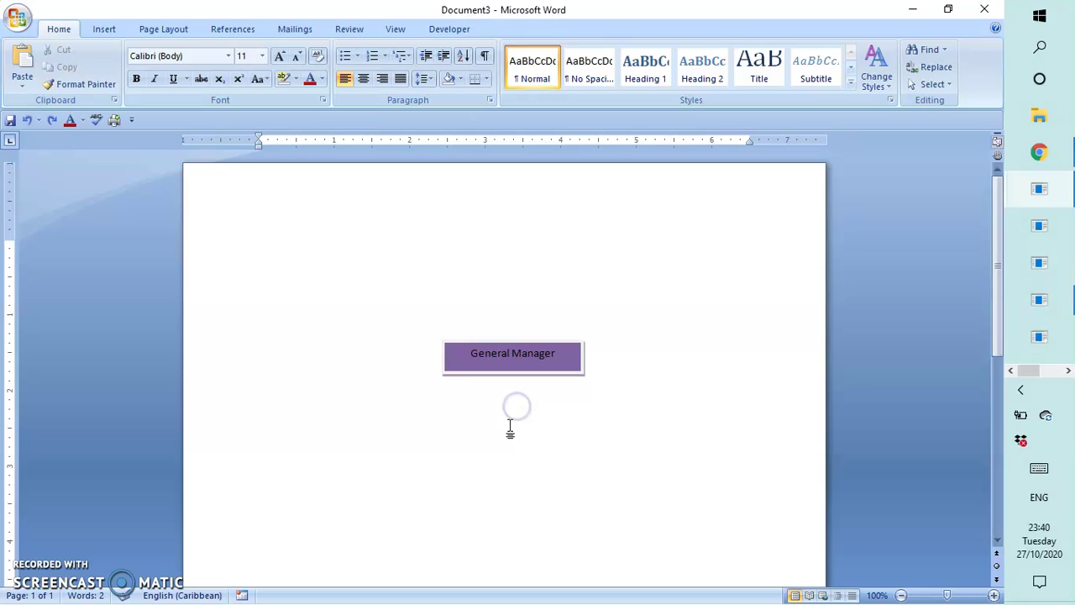
{"action": "left_click", "coordinate": [23, 63]}
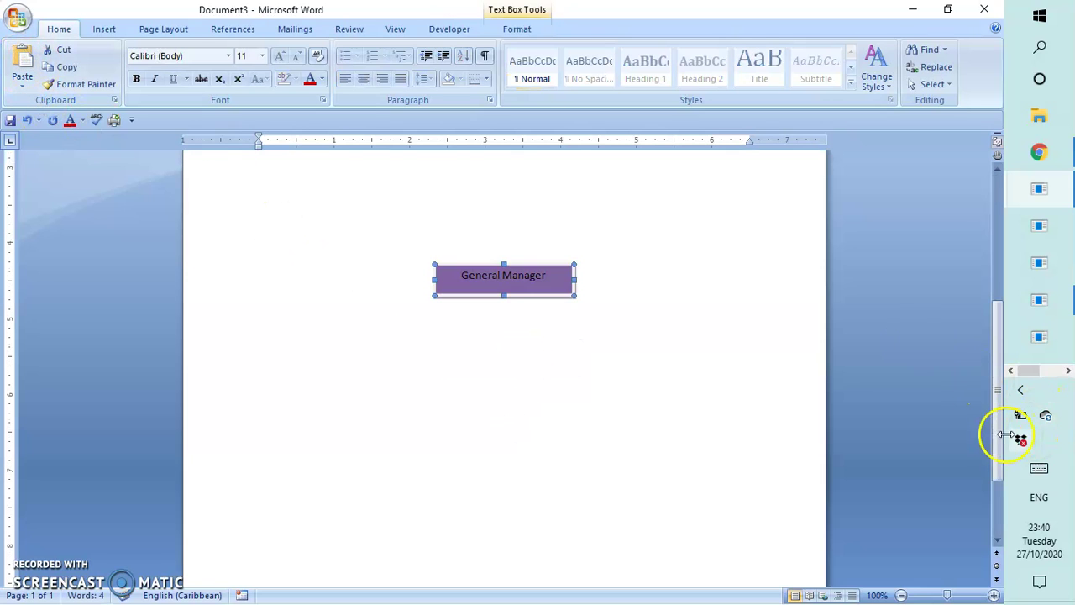
Step: Drag the duplicate box up to sit below and left of the original
{"action": "left_click_drag", "start_coordinate": [994, 434], "coordinate": [988, 371]}
{"action": "left_click_drag", "start_coordinate": [515, 417], "coordinate": [473, 288]}
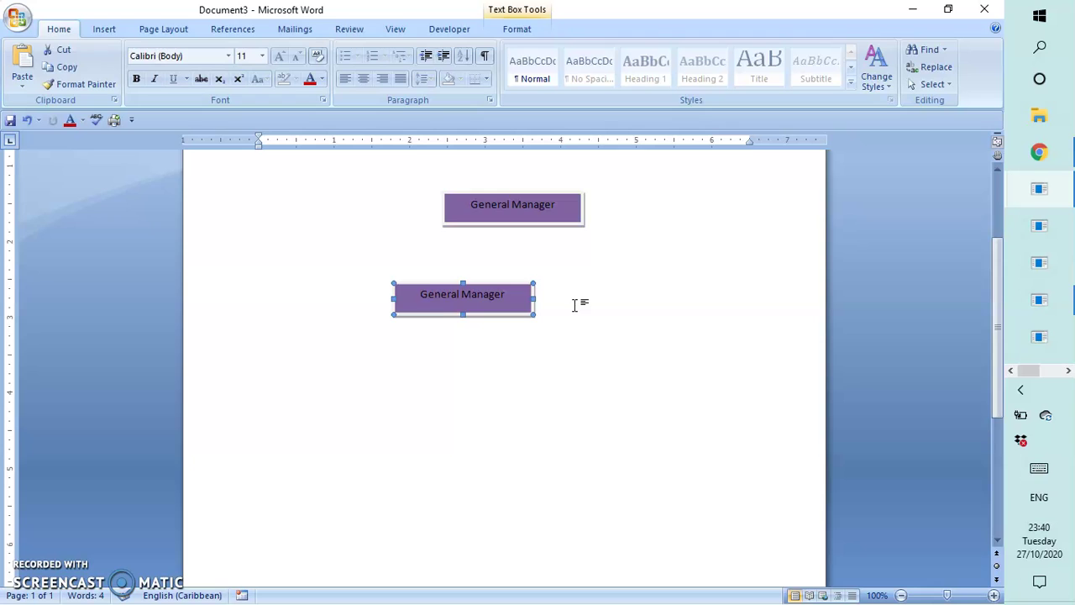
{"action": "left_click", "coordinate": [575, 304]}
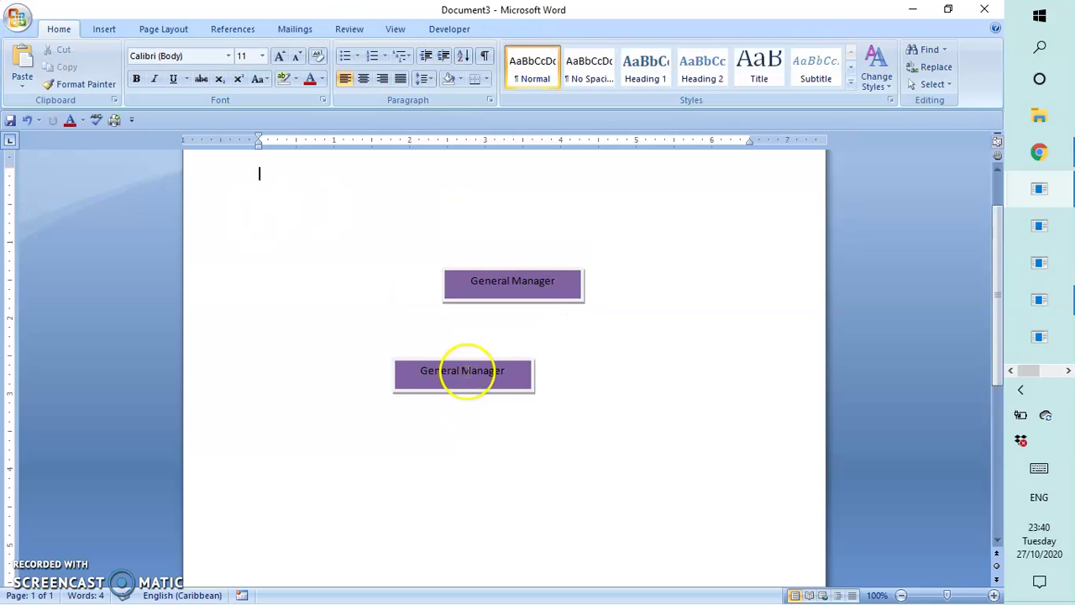
Step: Replace the lower box's General Manager text with 'Accounts Department'
{"action": "left_click", "coordinate": [464, 372]}
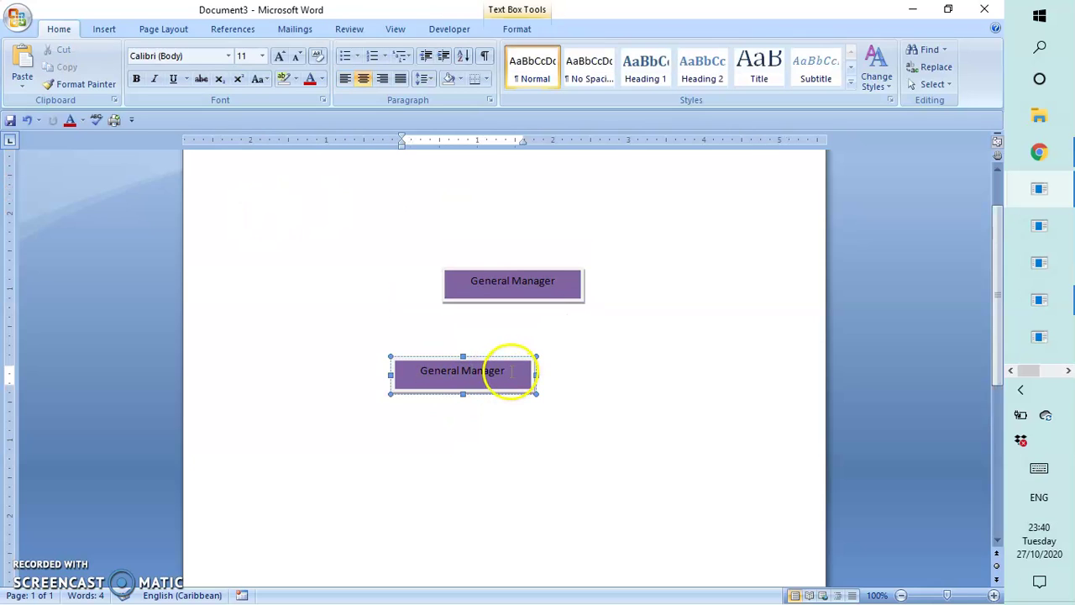
{"action": "left_click_drag", "start_coordinate": [509, 372], "coordinate": [428, 373]}
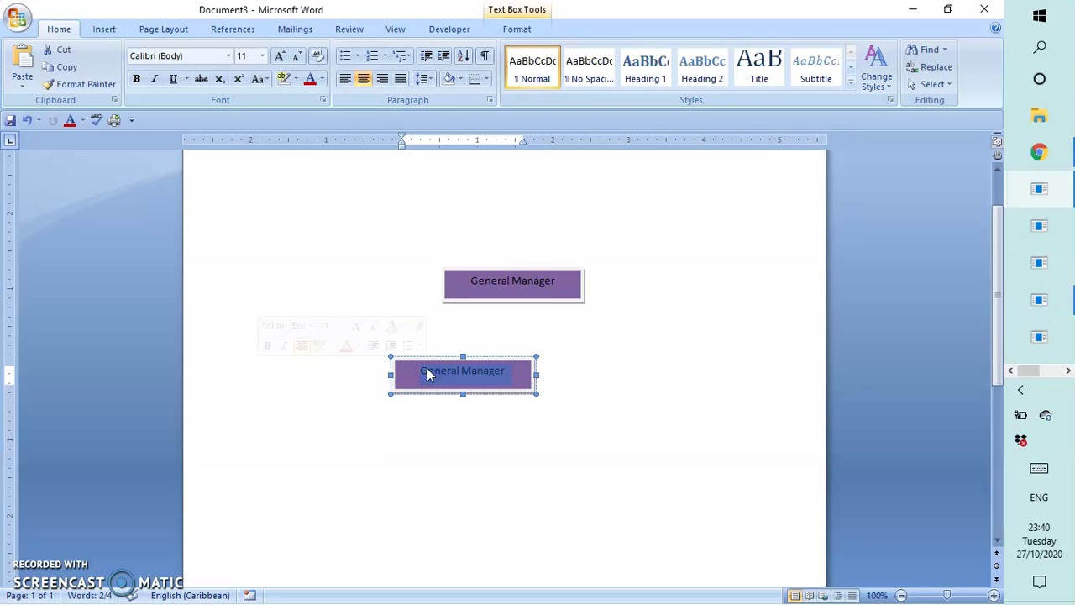
{"action": "type", "text": "Accounts Department"}
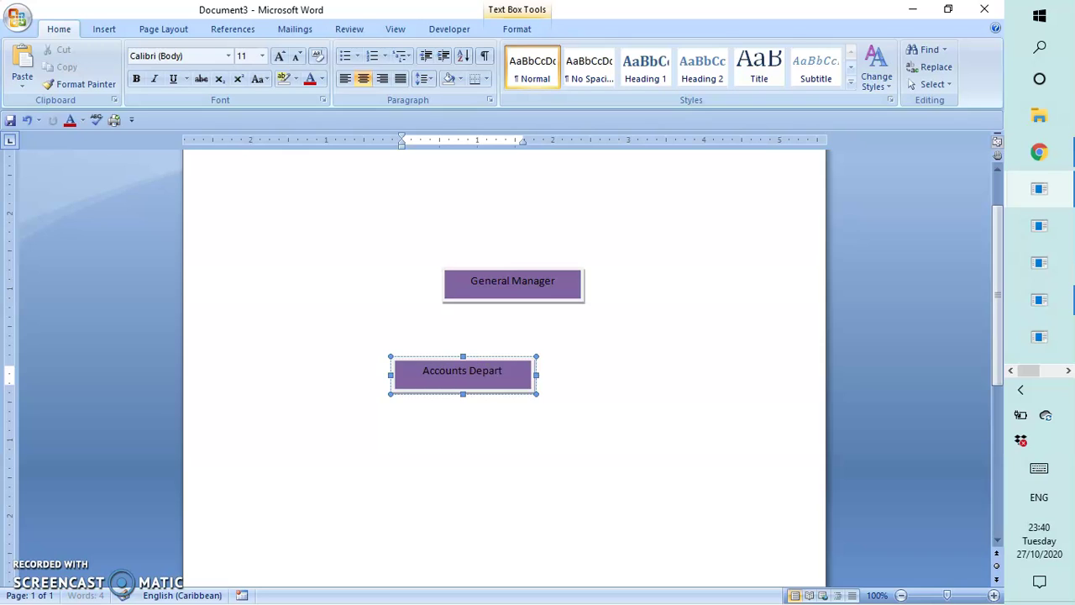
{"action": "left_click", "coordinate": [580, 380]}
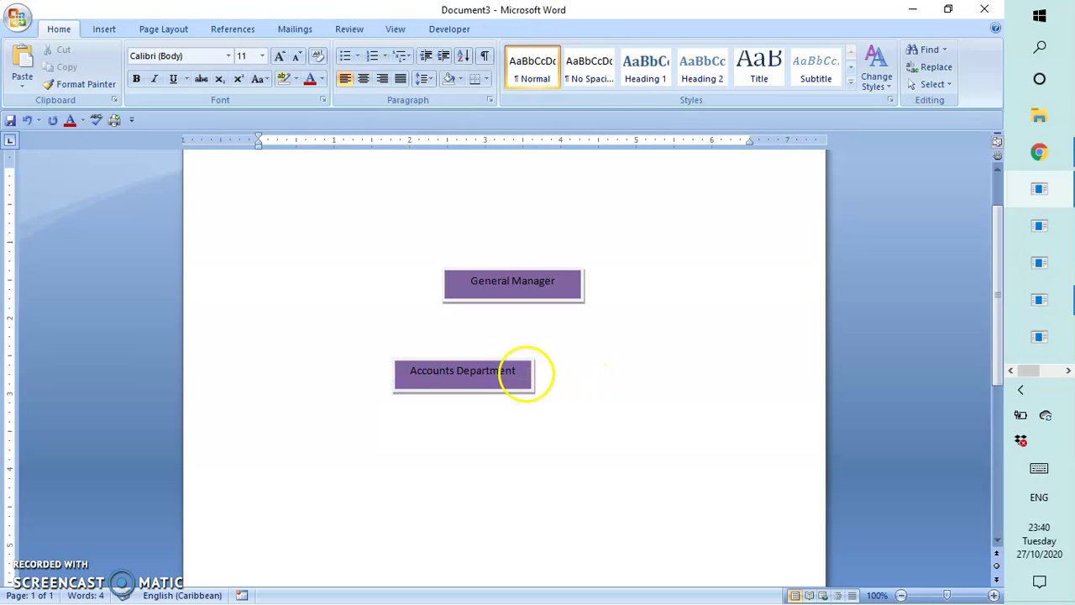
{"action": "left_click", "coordinate": [515, 372]}
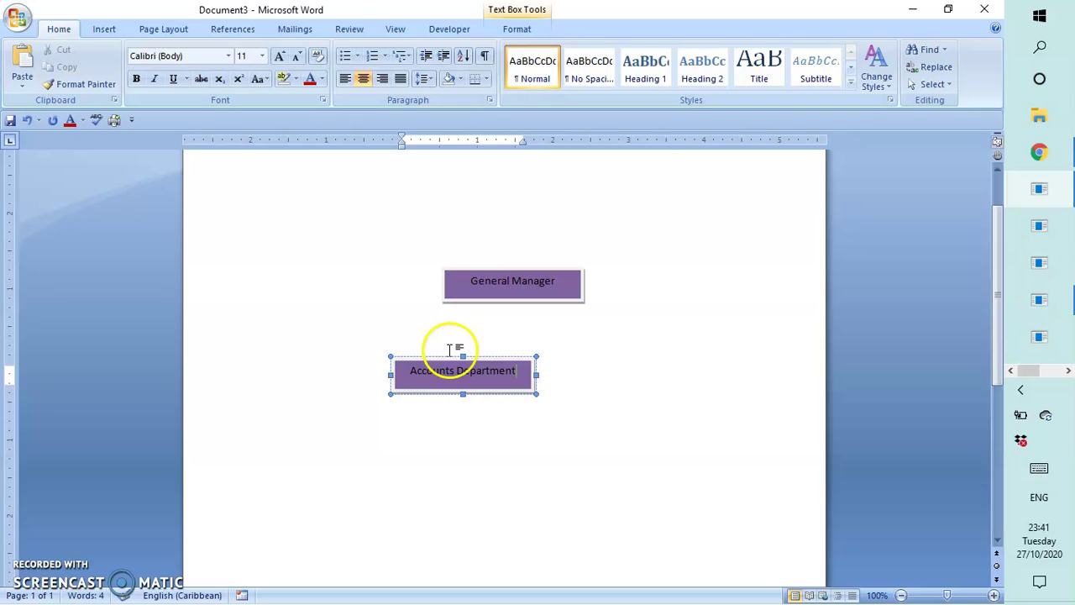
{"action": "left_click", "coordinate": [600, 403]}
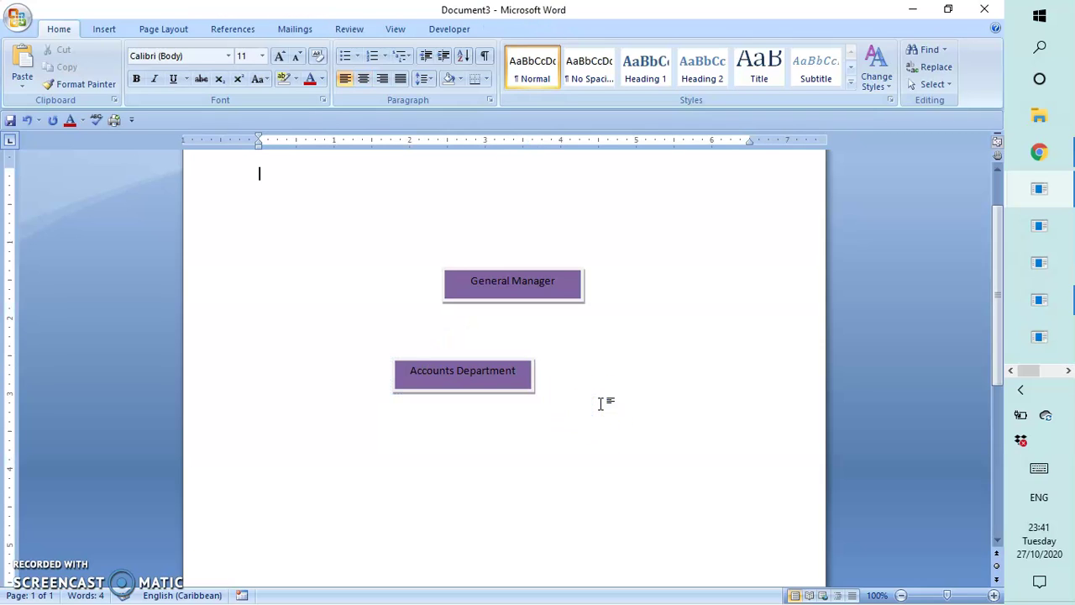
Step: Paste a copy of the General Manager box beside Accounts Department and reposition both boxes
{"action": "left_click", "coordinate": [20, 52]}
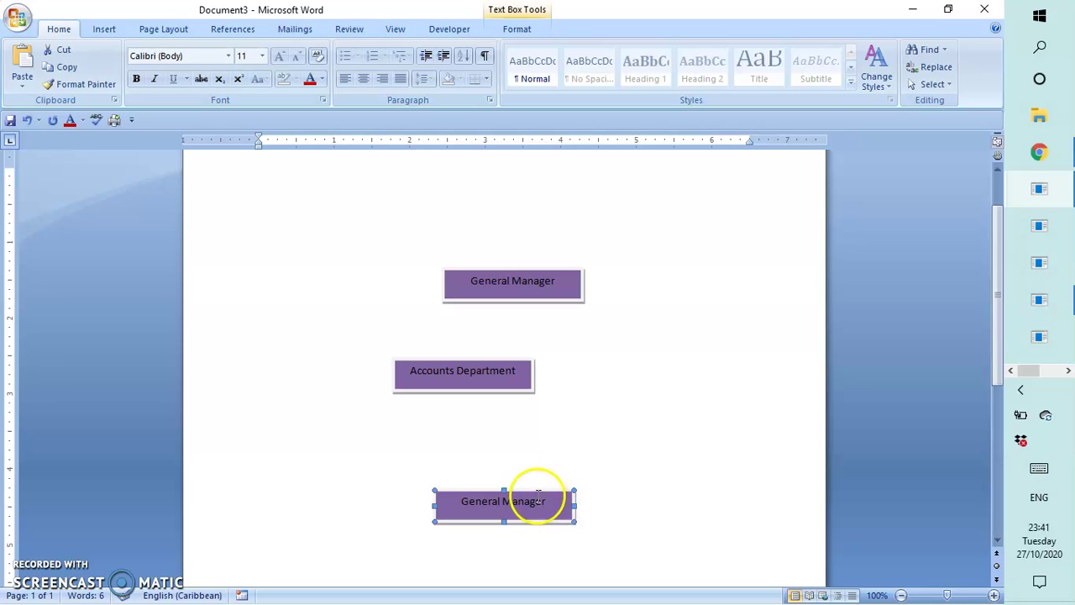
{"action": "left_click_drag", "start_coordinate": [539, 496], "coordinate": [657, 354]}
{"action": "left_click", "coordinate": [486, 363]}
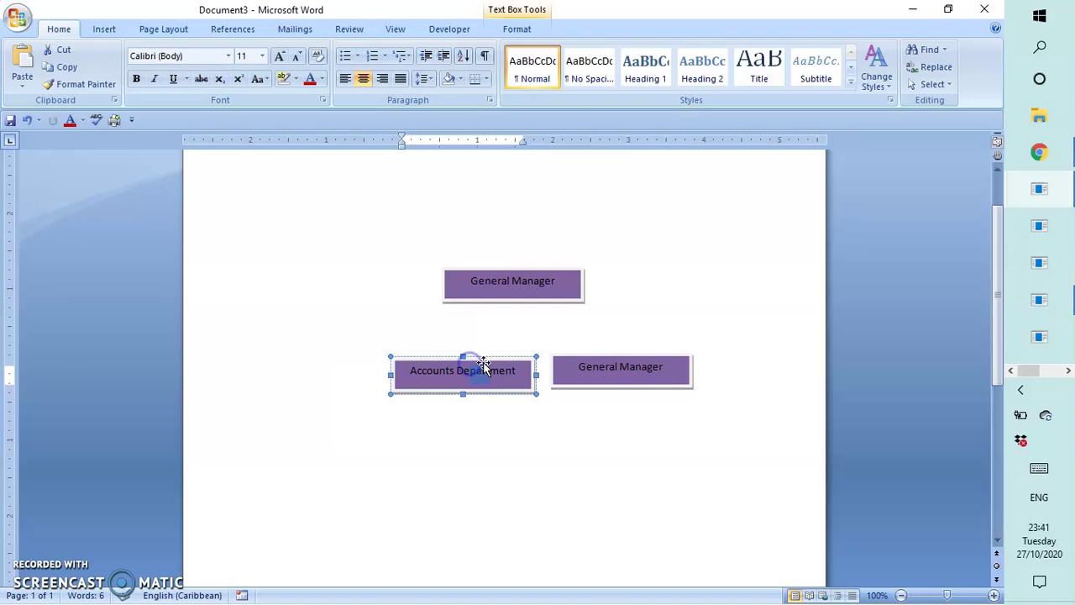
{"action": "left_click_drag", "start_coordinate": [485, 362], "coordinate": [412, 353]}
{"action": "left_click", "coordinate": [498, 380]}
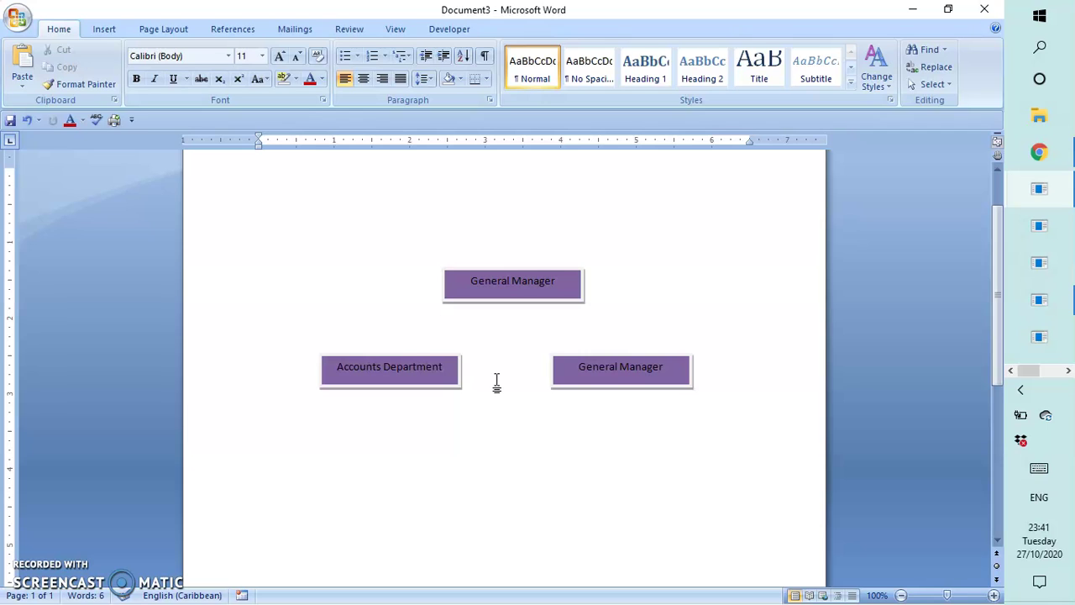
{"action": "left_click", "coordinate": [449, 360]}
{"action": "left_click_drag", "start_coordinate": [448, 360], "coordinate": [464, 360]}
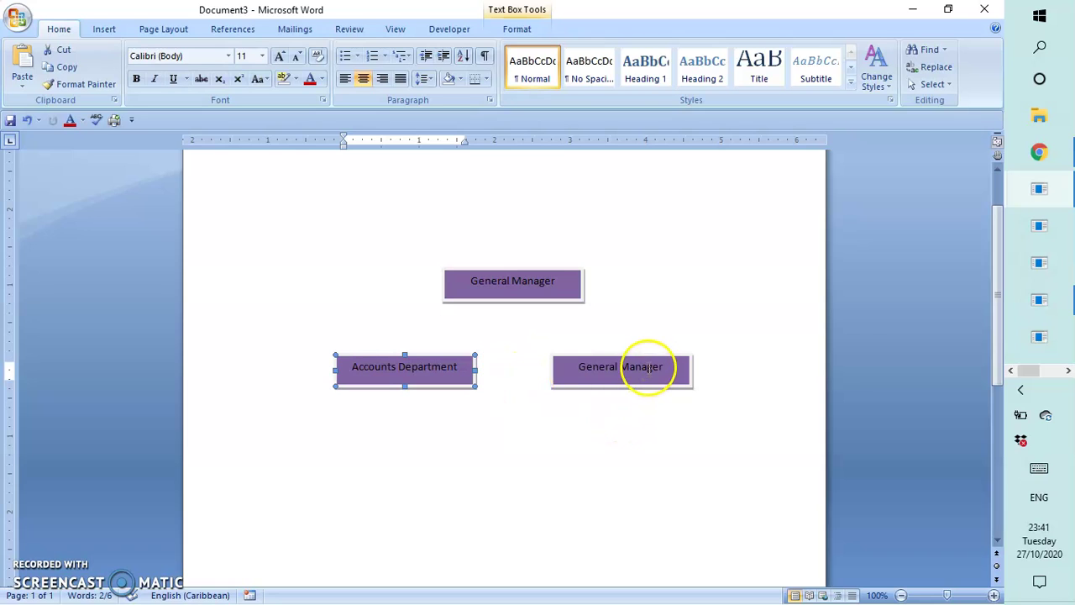
Step: Replace the copied box's text with 'Production Department'
{"action": "left_click_drag", "start_coordinate": [672, 365], "coordinate": [561, 372]}
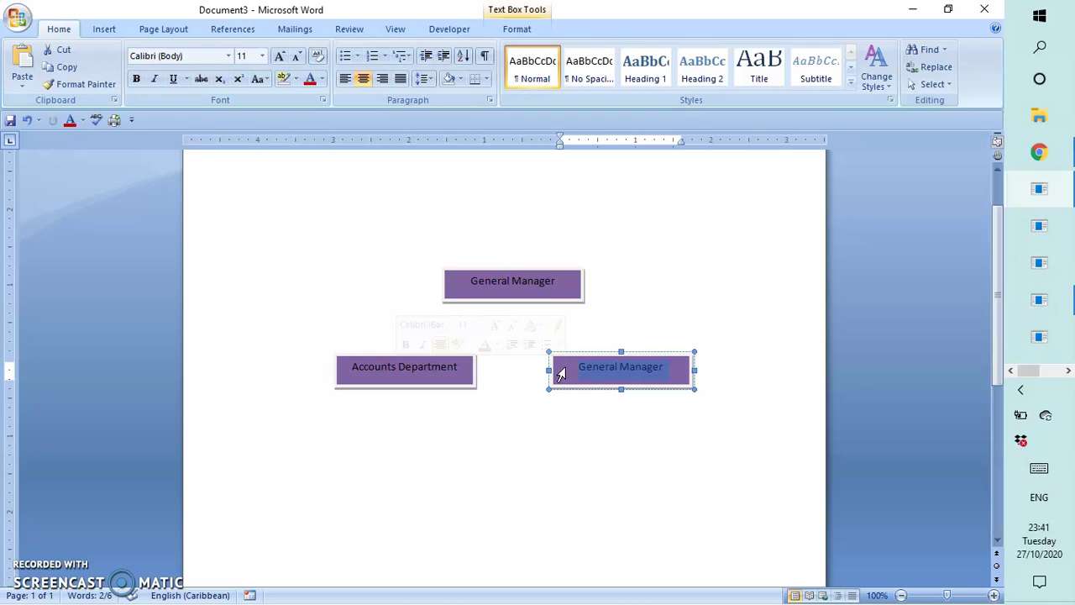
{"action": "key", "text": "BackSpace"}
{"action": "type", "text": "Production"}
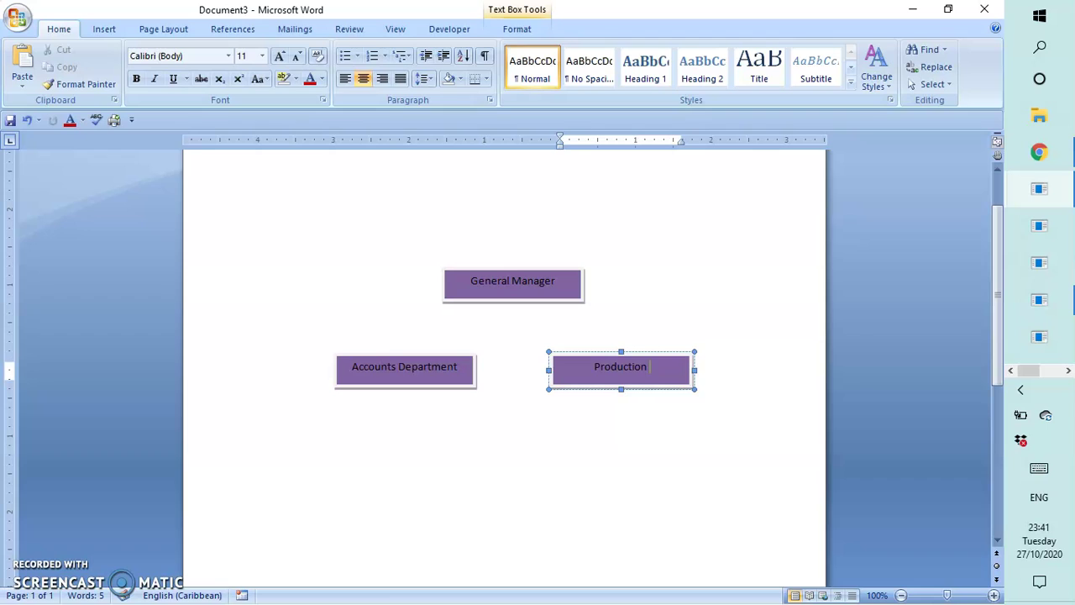
{"action": "type", "text": " Depar"}
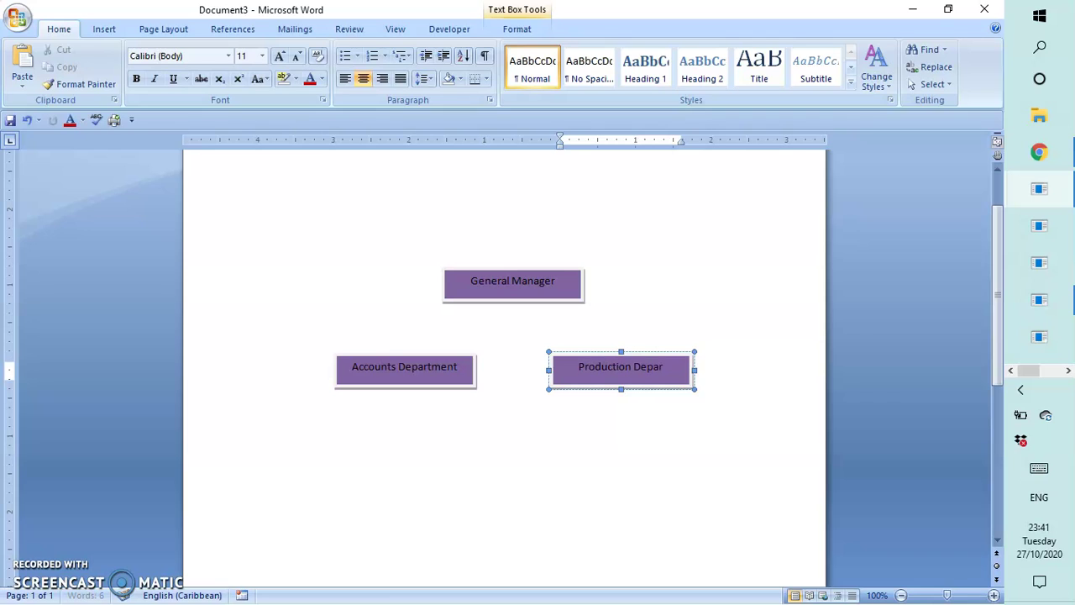
{"action": "type", "text": "tment"}
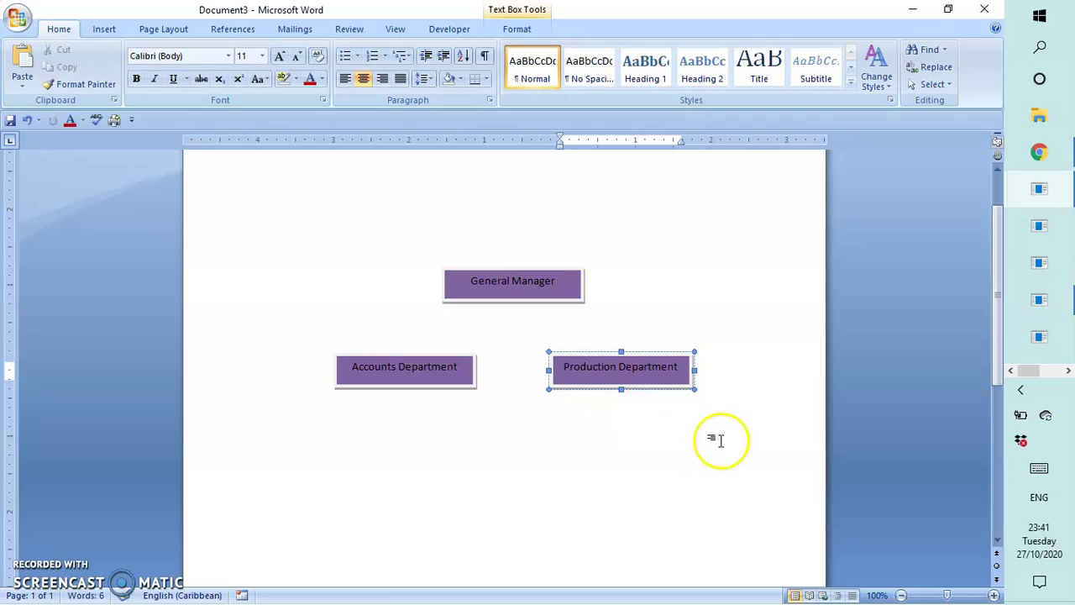
{"action": "left_click", "coordinate": [682, 439]}
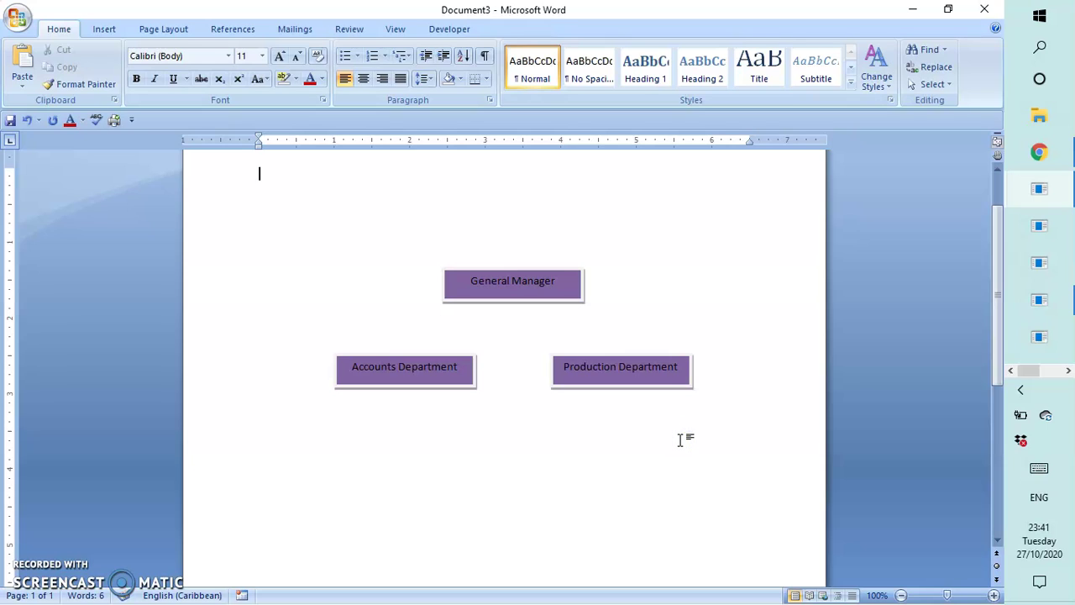
Step: Add a new text box below the department boxes and reshape it into a wide strip
{"action": "left_click", "coordinate": [438, 438]}
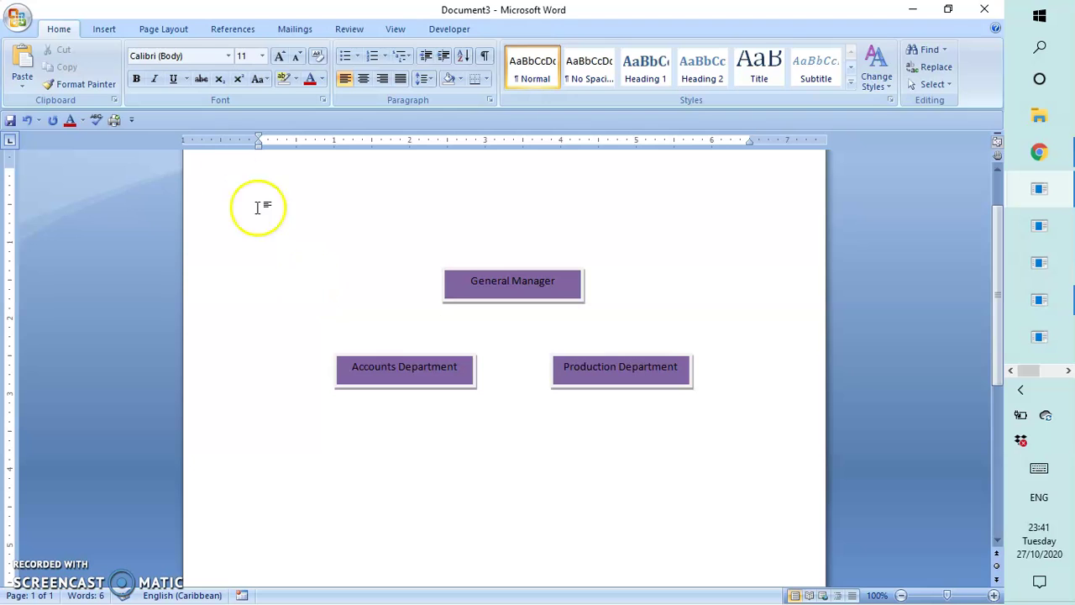
{"action": "left_click", "coordinate": [101, 28]}
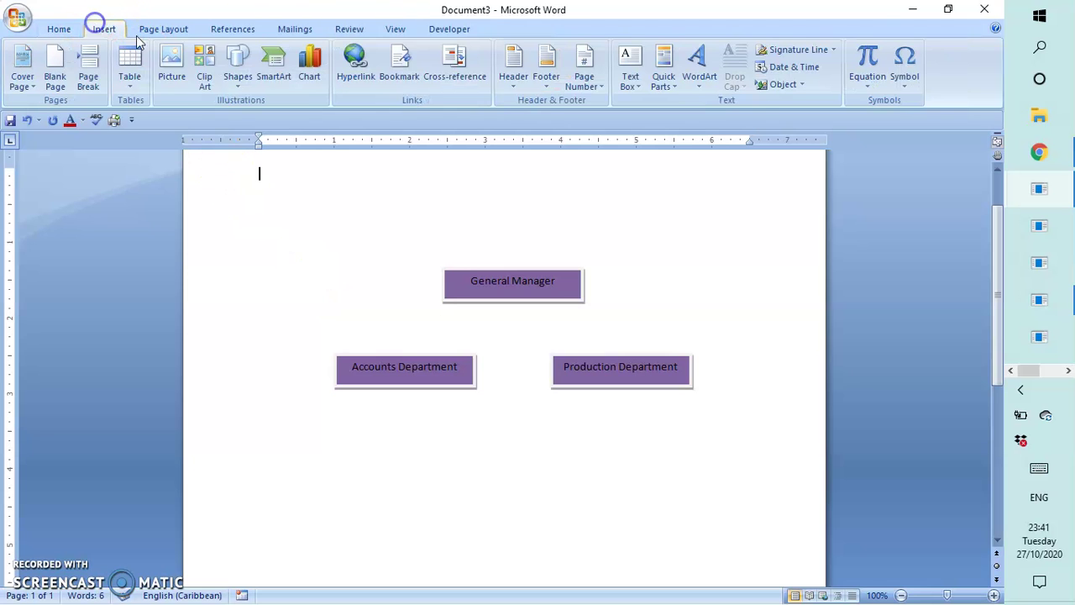
{"action": "left_click", "coordinate": [238, 65]}
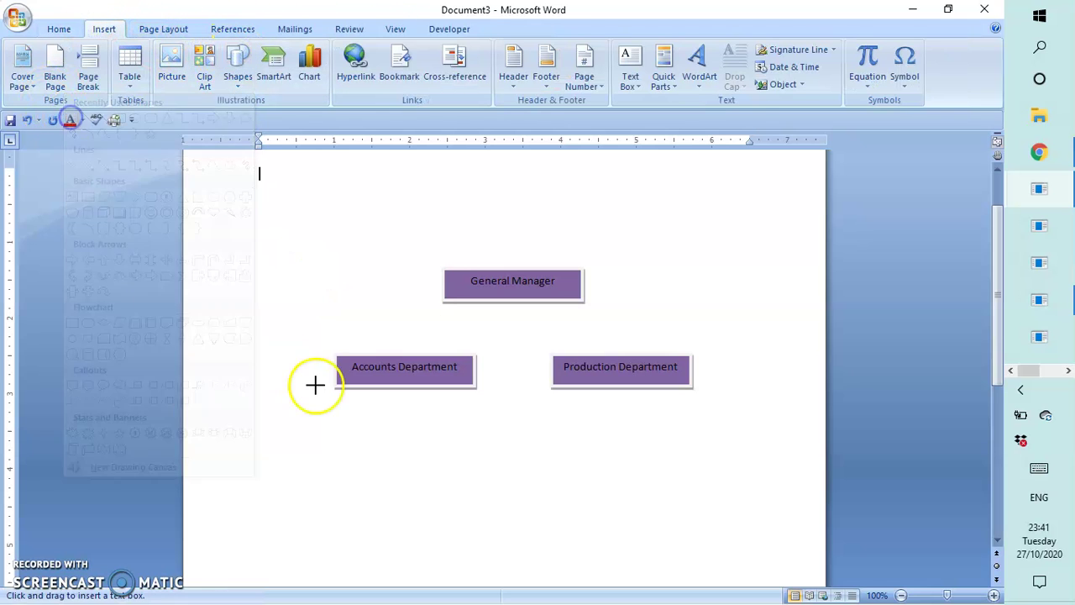
{"action": "left_click", "coordinate": [362, 441]}
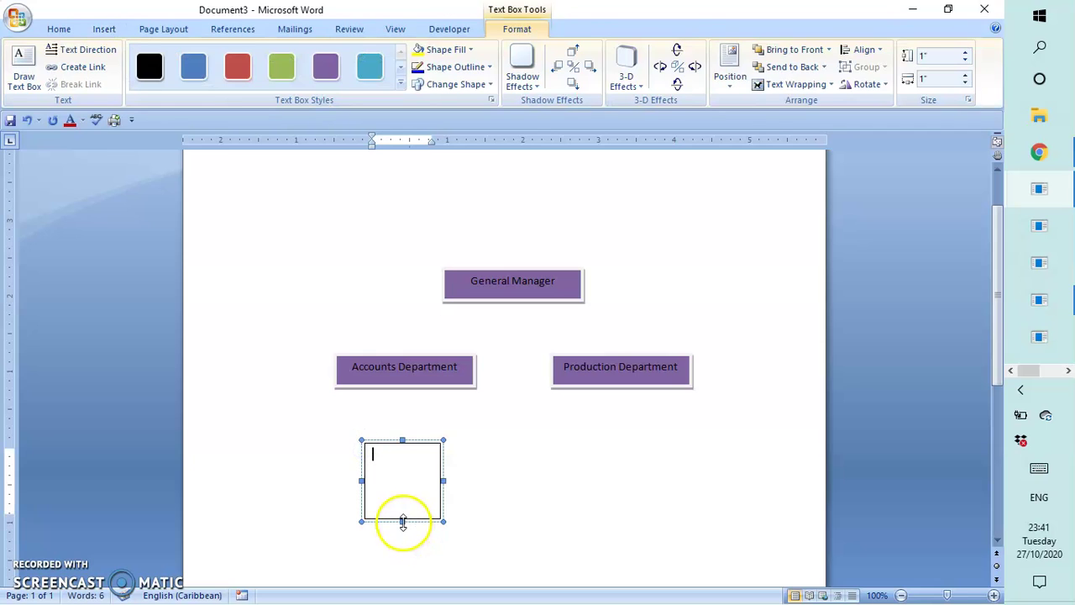
{"action": "left_click_drag", "start_coordinate": [403, 521], "coordinate": [475, 461]}
{"action": "left_click", "coordinate": [397, 454]}
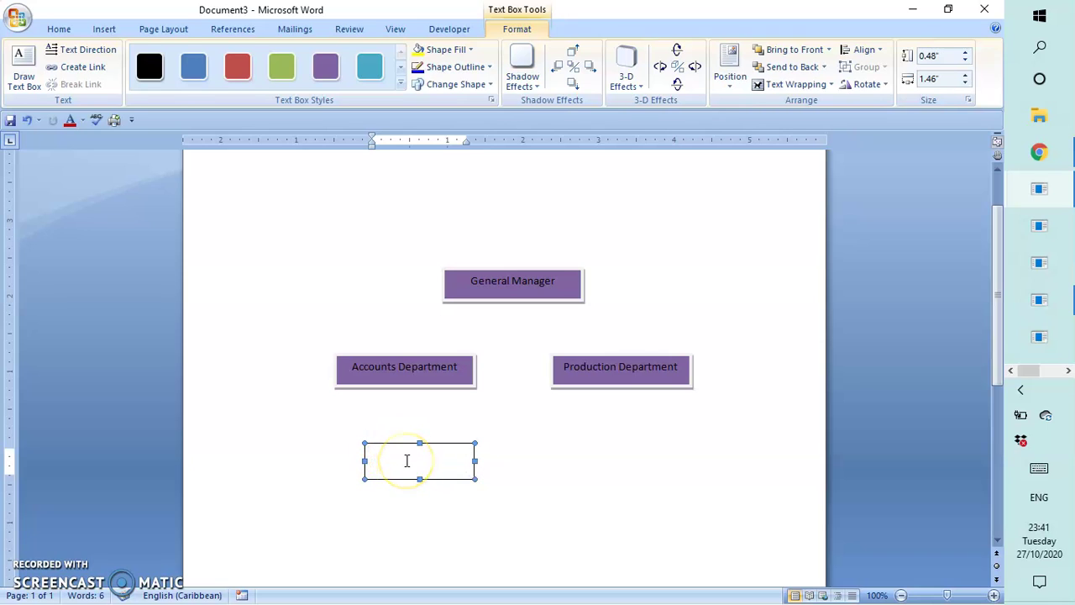
{"action": "left_click", "coordinate": [406, 460]}
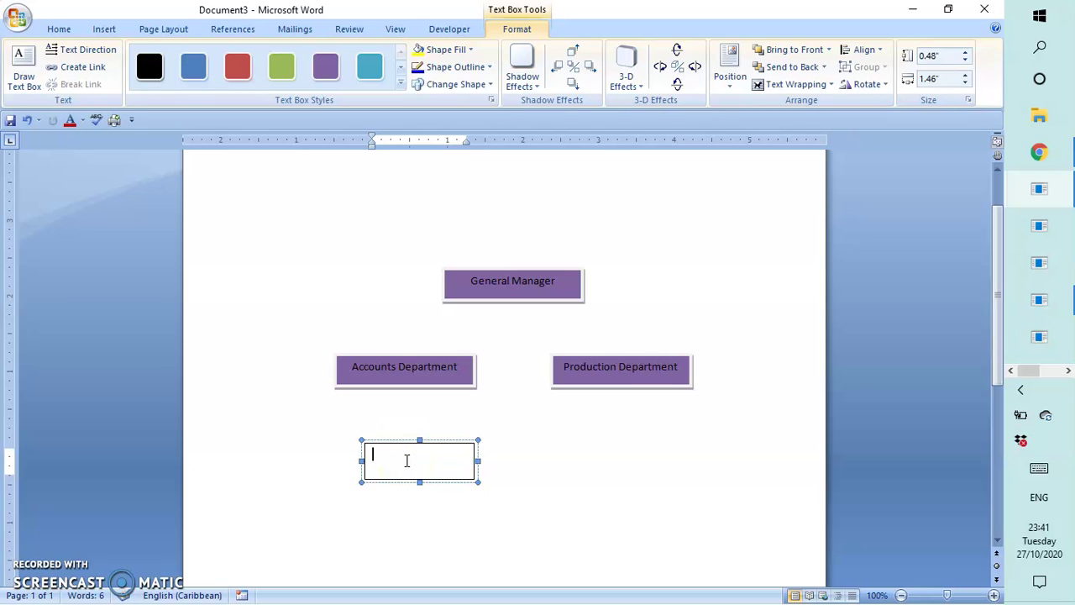
Step: Give the new box the purple style and move it to the lower left
{"action": "left_click", "coordinate": [413, 446]}
{"action": "left_click", "coordinate": [327, 66]}
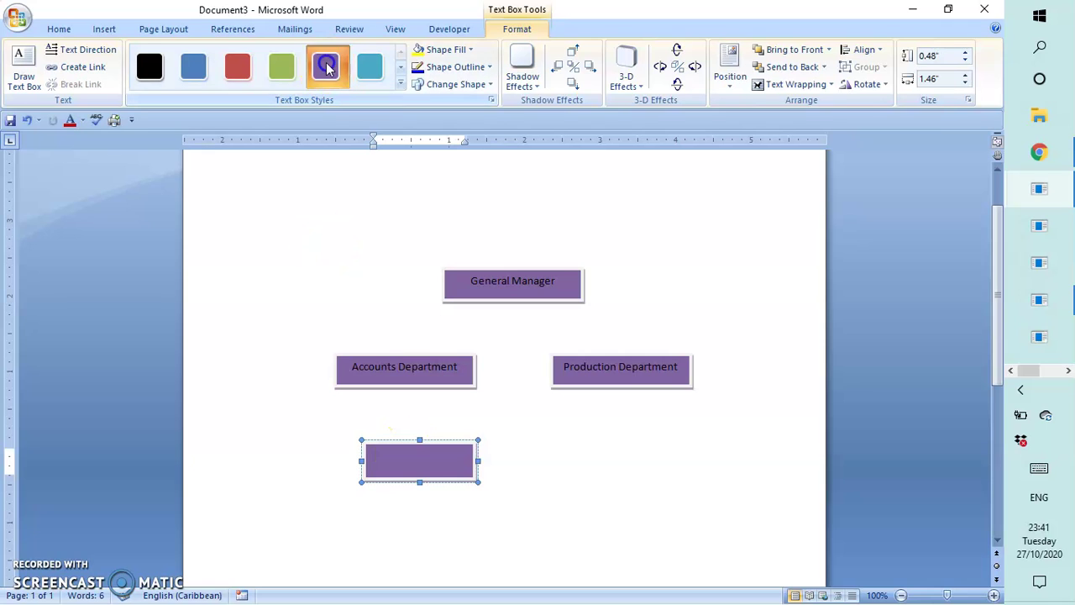
{"action": "left_click", "coordinate": [446, 437]}
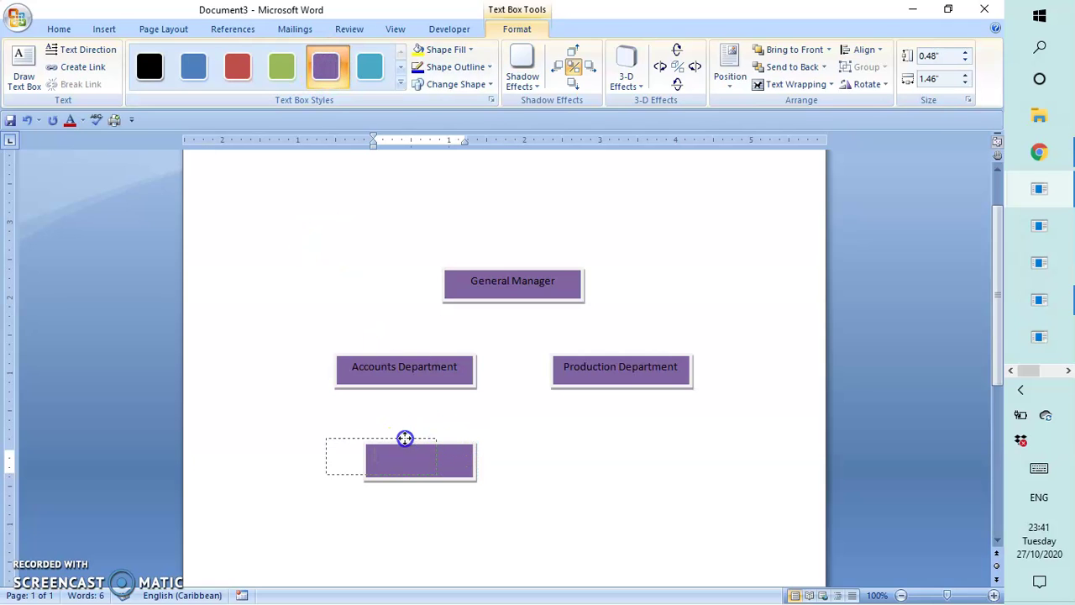
{"action": "left_click_drag", "start_coordinate": [405, 437], "coordinate": [322, 446]}
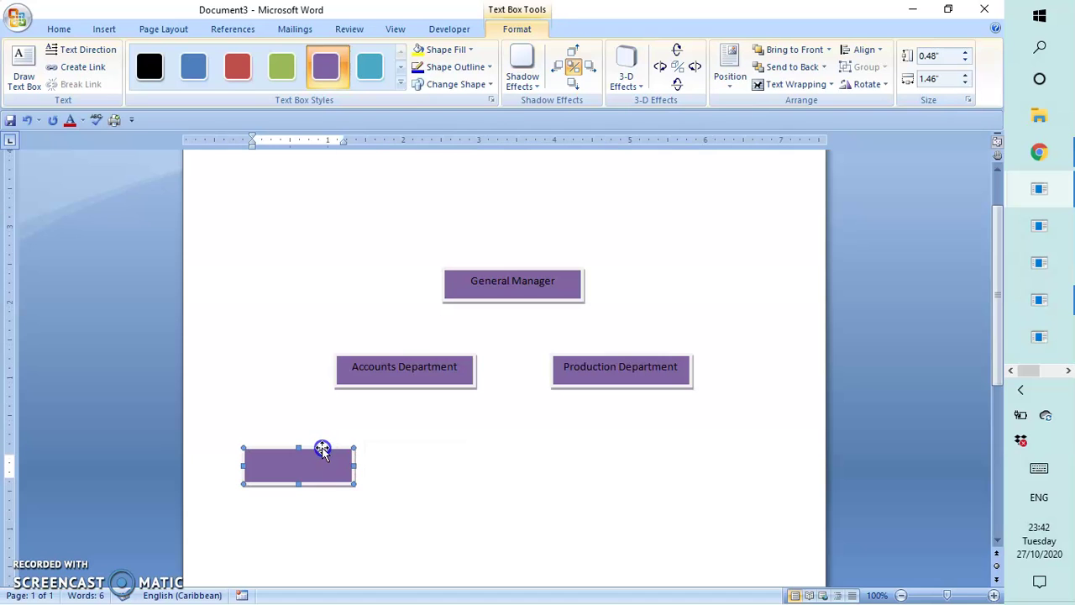
{"action": "left_click", "coordinate": [393, 468]}
Step: Copy the empty purple box to the clipboard
{"action": "left_click", "coordinate": [315, 456]}
{"action": "right_click", "coordinate": [316, 458]}
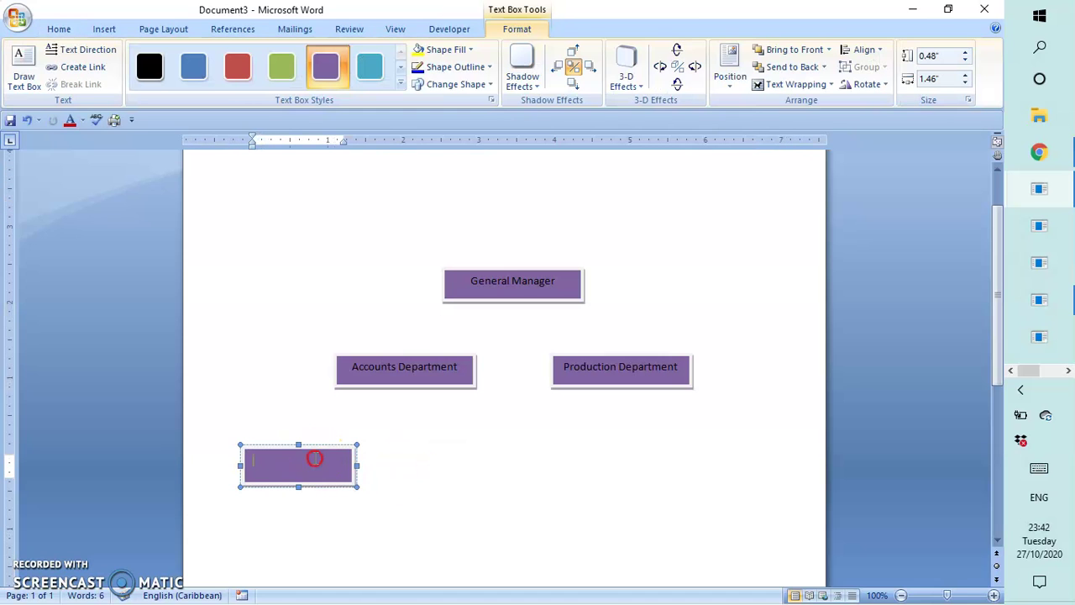
{"action": "left_click", "coordinate": [490, 485]}
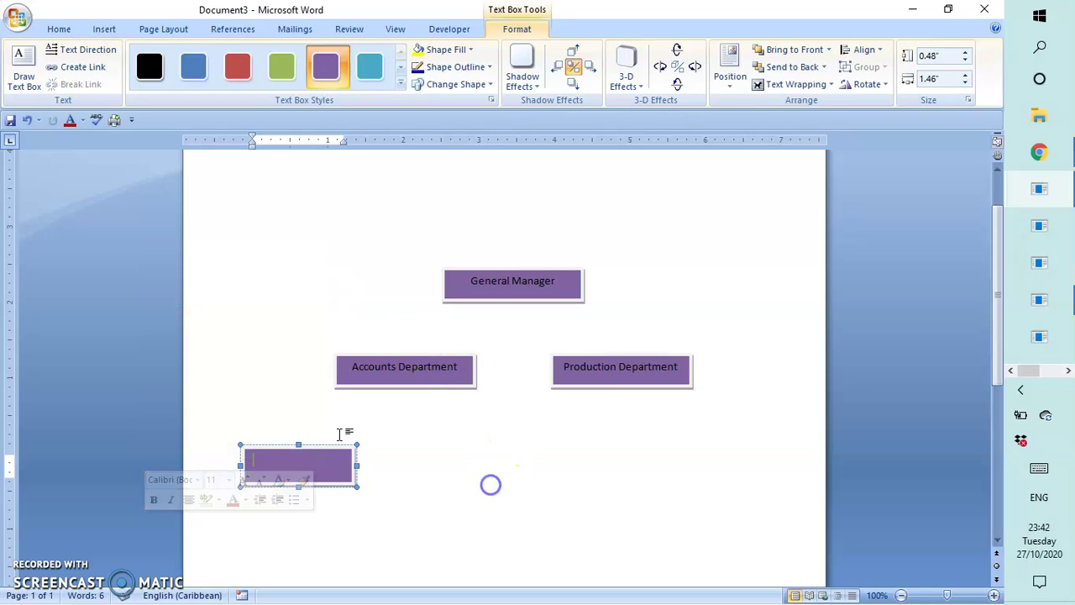
{"action": "left_click", "coordinate": [64, 27]}
{"action": "left_click", "coordinate": [63, 67]}
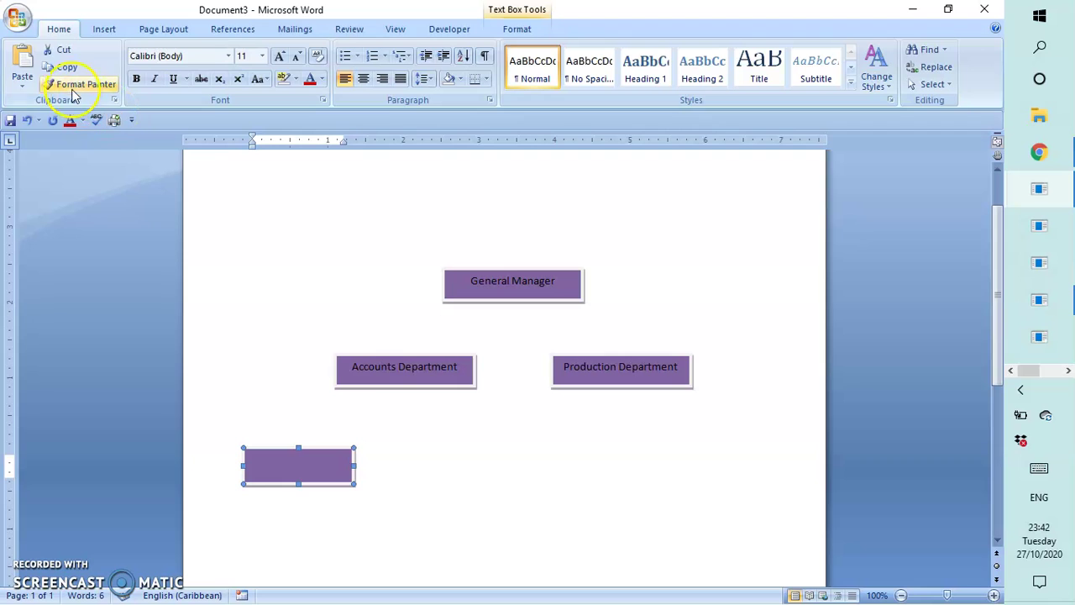
{"action": "left_click", "coordinate": [401, 454]}
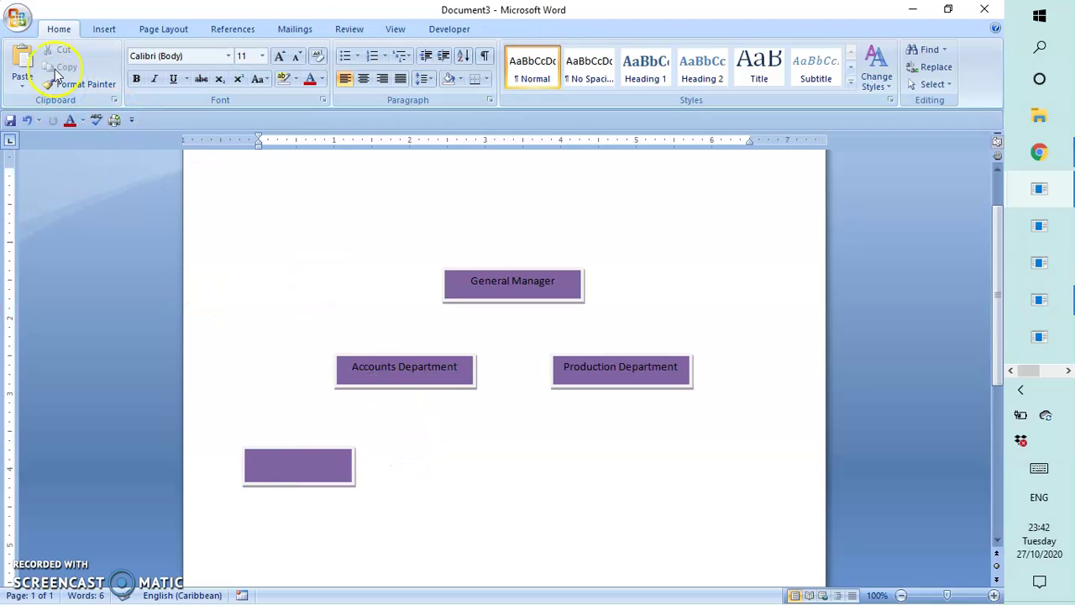
Step: Paste a copy and place it right of the first bottom box
{"action": "left_click", "coordinate": [22, 55]}
{"action": "left_click", "coordinate": [22, 55]}
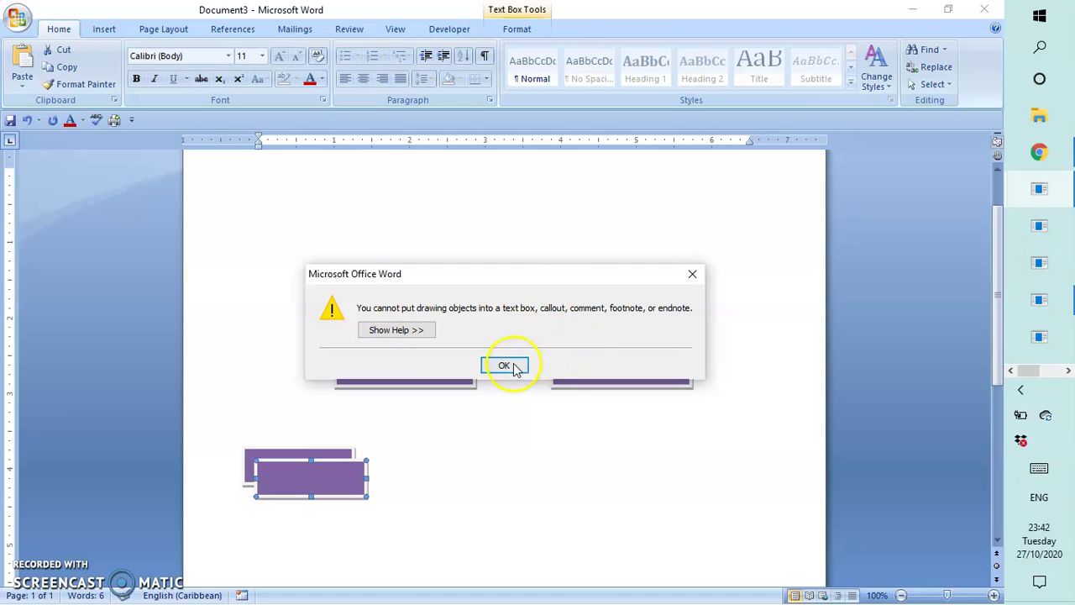
{"action": "left_click", "coordinate": [507, 364]}
{"action": "left_click_drag", "start_coordinate": [341, 463], "coordinate": [465, 451]}
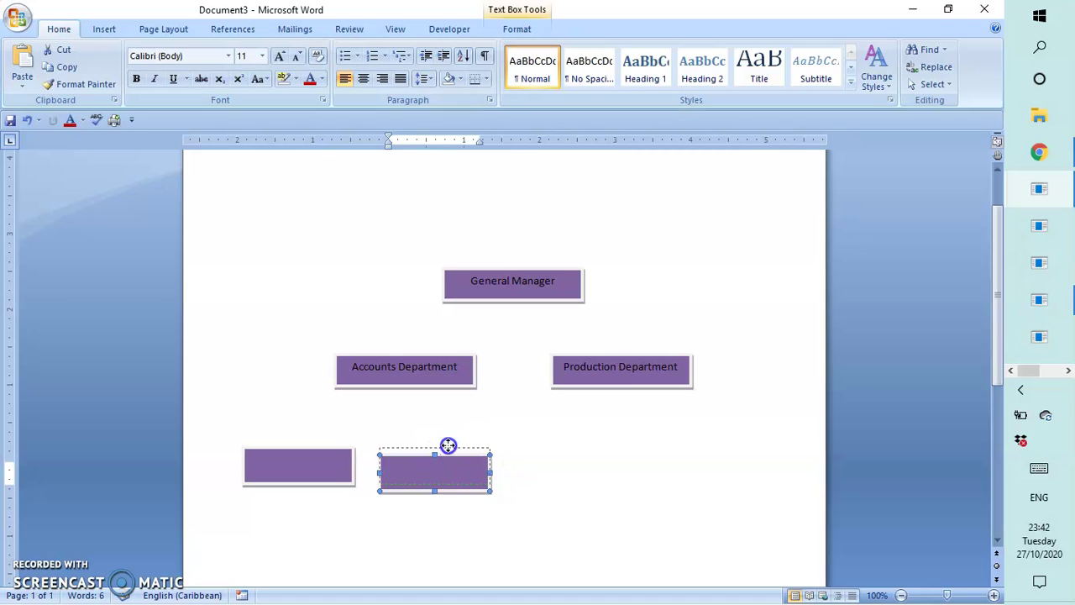
{"action": "left_click_drag", "start_coordinate": [448, 447], "coordinate": [448, 441]}
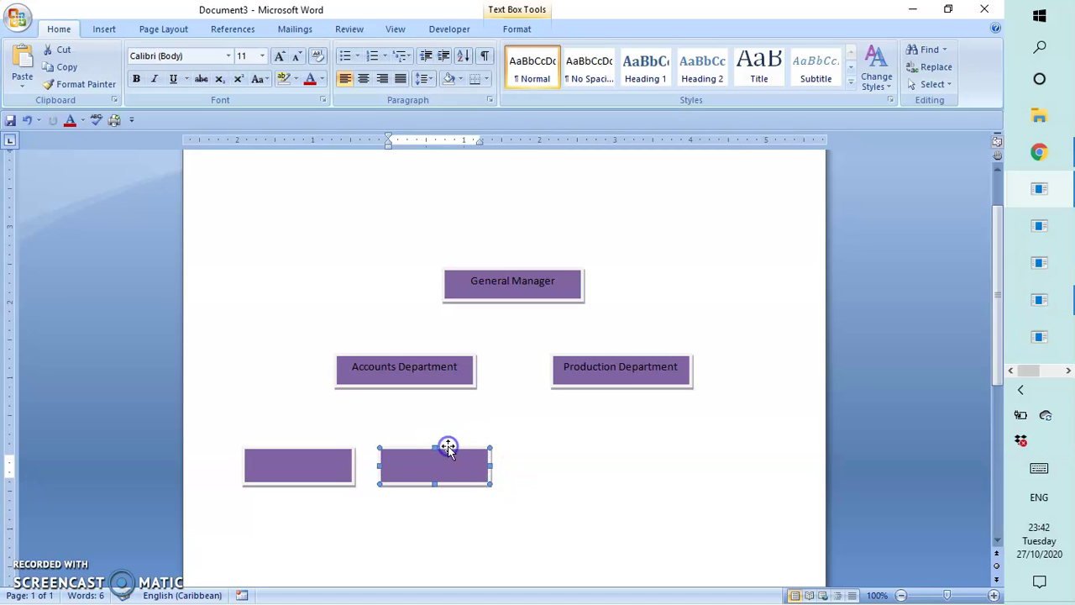
{"action": "left_click", "coordinate": [536, 484]}
Step: Paste two more copies into the third and fourth bottom-row positions
{"action": "left_click", "coordinate": [22, 66]}
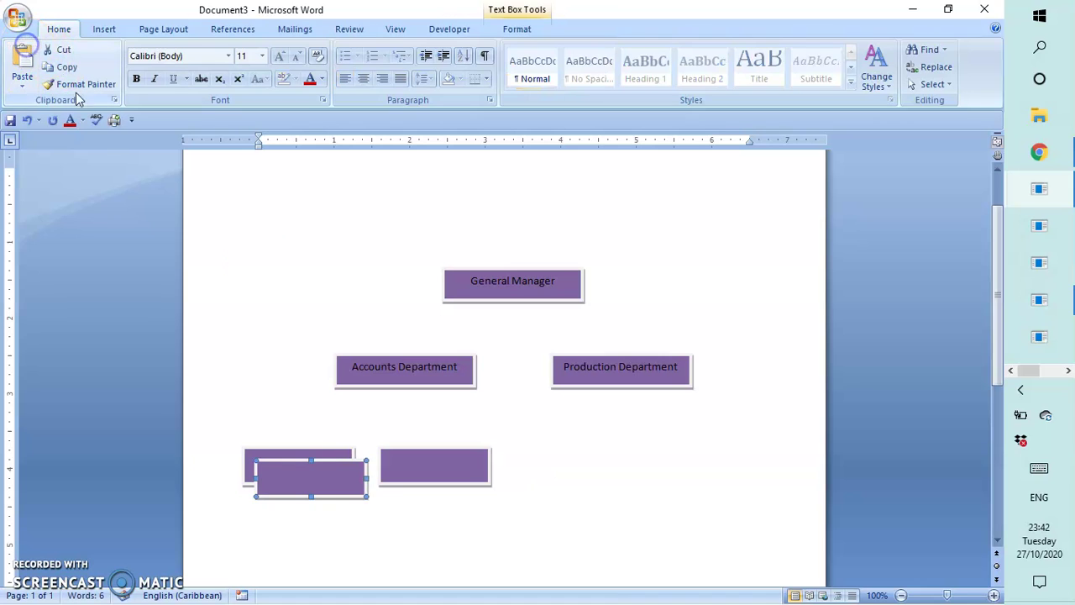
{"action": "left_click_drag", "start_coordinate": [348, 461], "coordinate": [609, 451]}
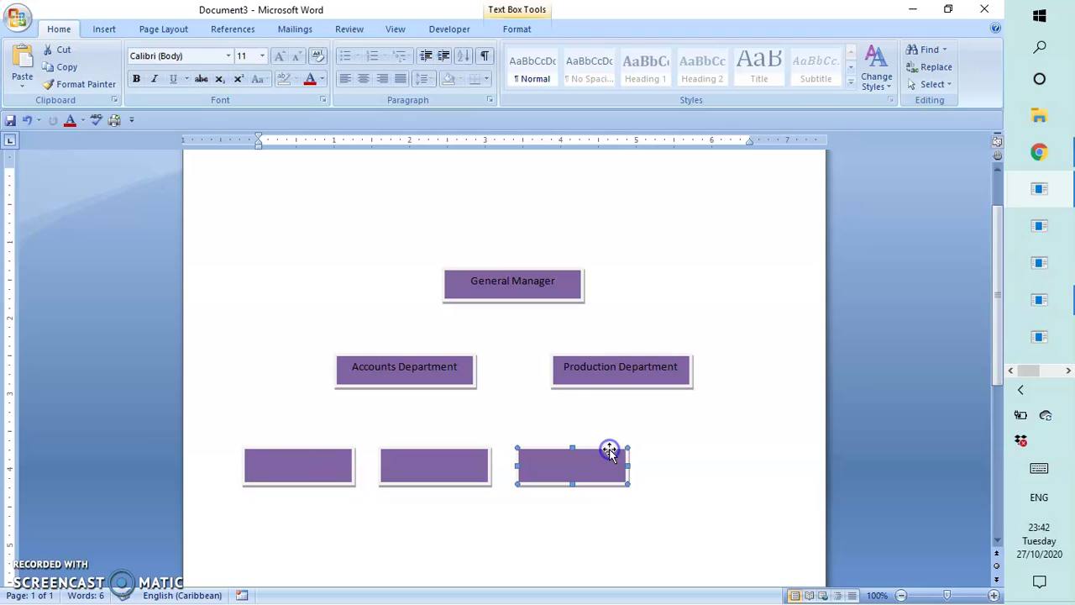
{"action": "left_click", "coordinate": [546, 509]}
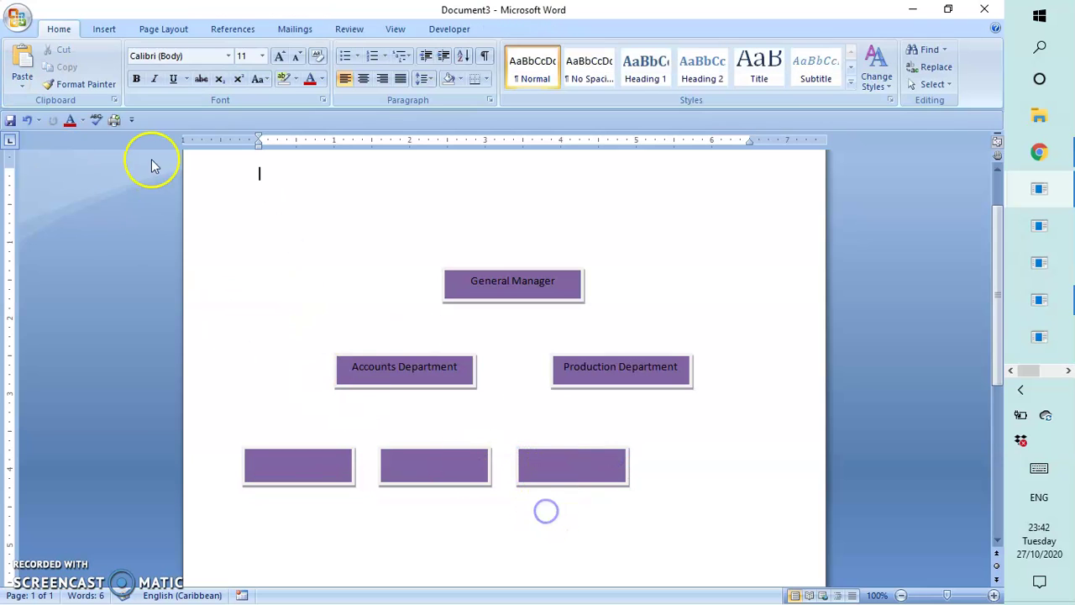
{"action": "left_click", "coordinate": [22, 54]}
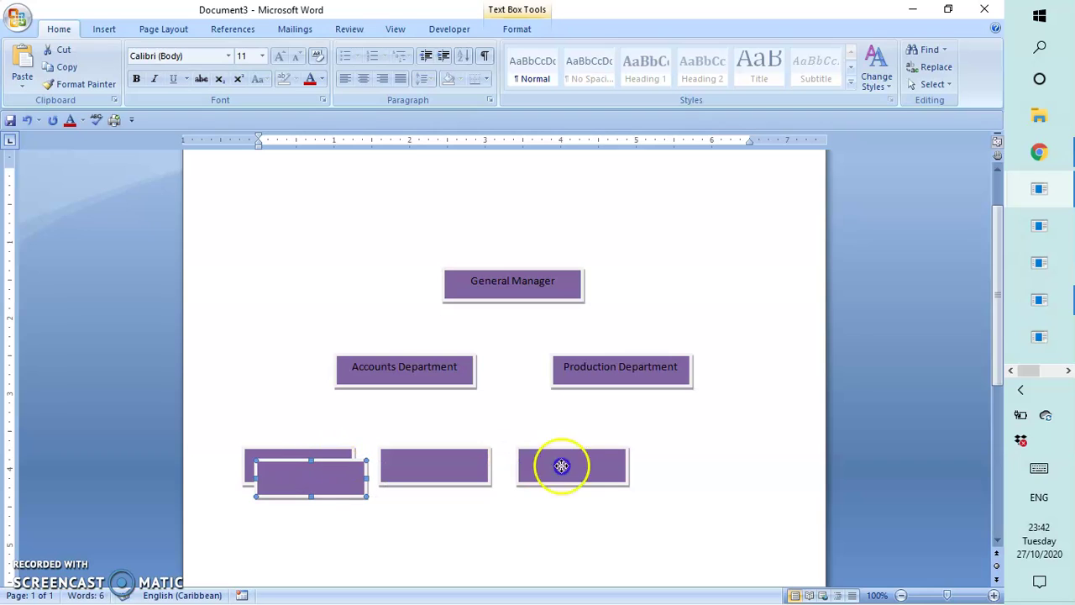
{"action": "left_click_drag", "start_coordinate": [567, 469], "coordinate": [720, 447]}
{"action": "left_click", "coordinate": [628, 526]}
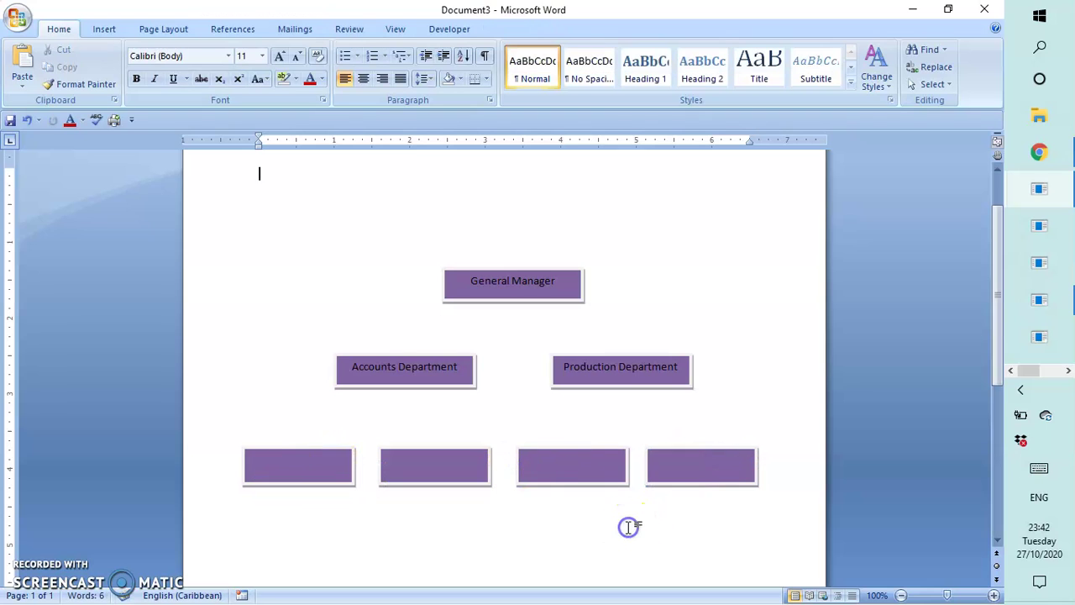
Step: Resize the rightmost bottom box so its edge lines up with the right margin guide
{"action": "left_click", "coordinate": [751, 145]}
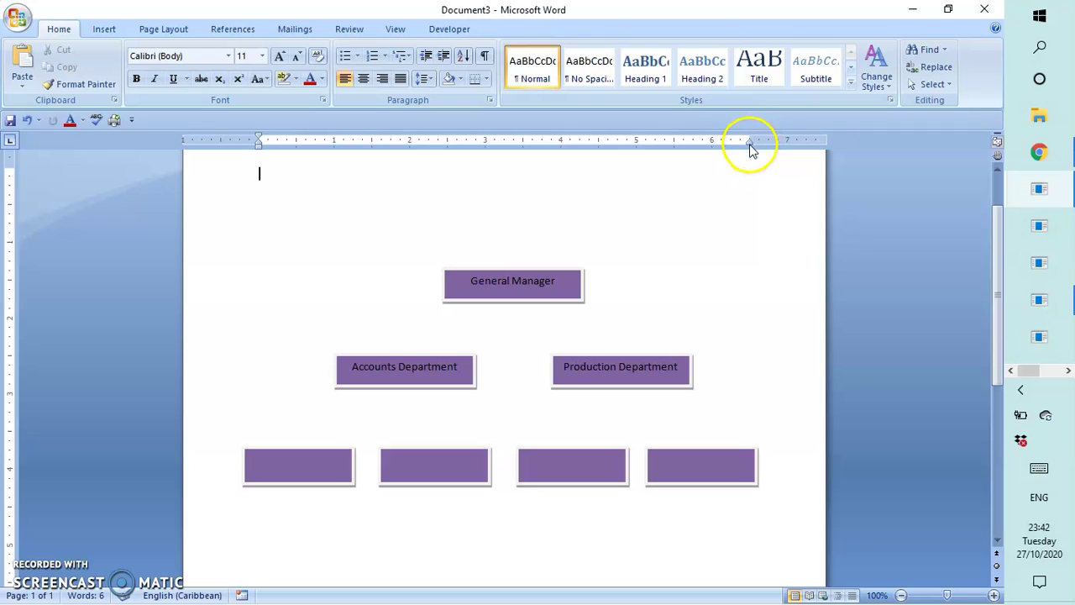
{"action": "mouse_move", "coordinate": [750, 140]}
{"action": "left_mouse_down"}
{"action": "mouse_move", "coordinate": [697, 148]}
{"action": "mouse_move", "coordinate": [751, 145]}
{"action": "left_mouse_up"}
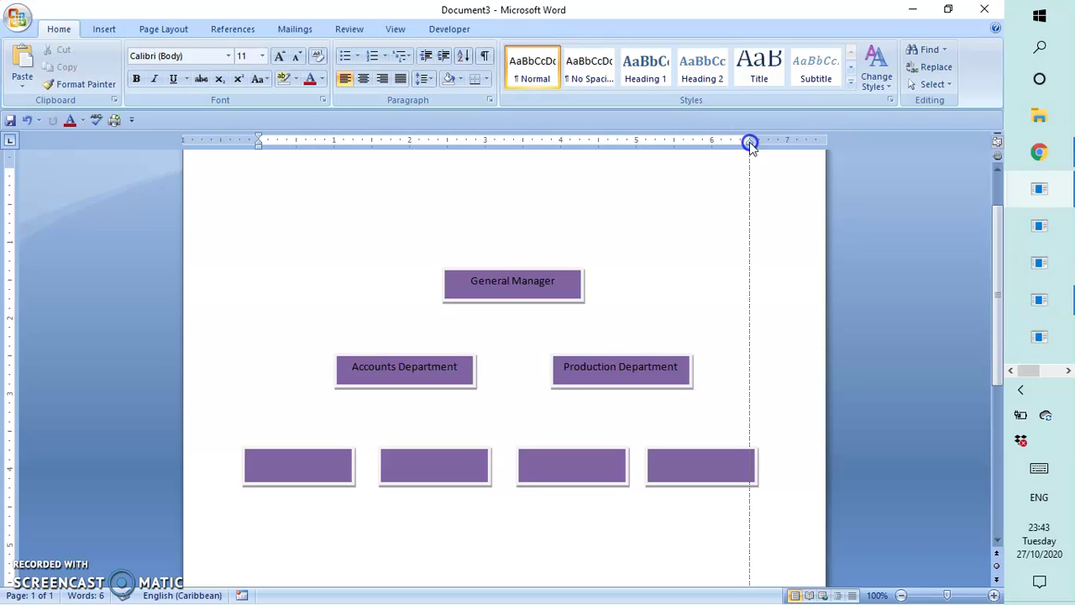
{"action": "left_click_drag", "start_coordinate": [751, 144], "coordinate": [750, 144]}
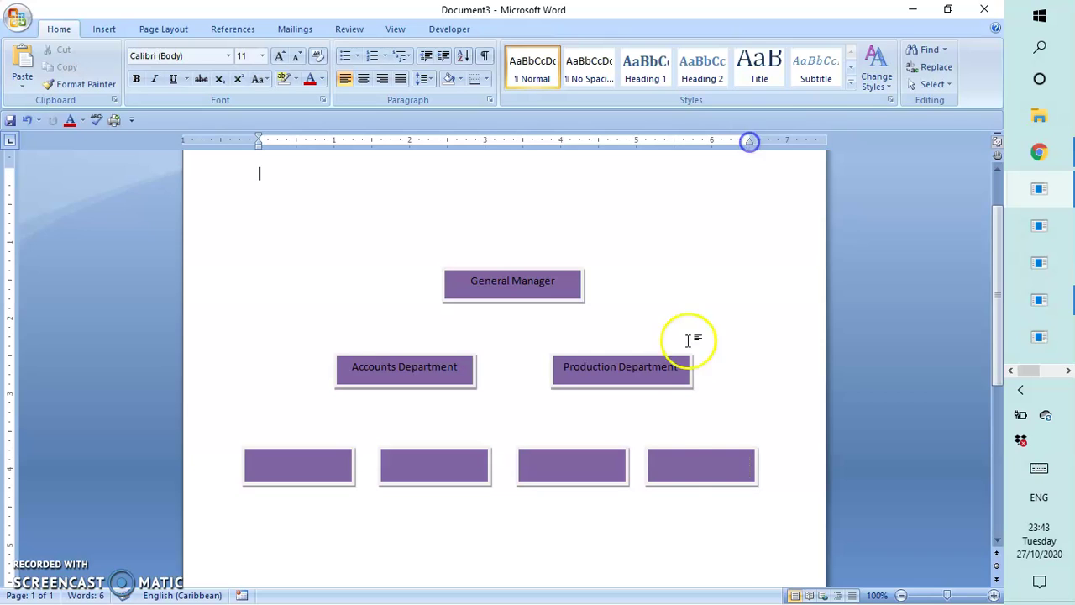
{"action": "left_click", "coordinate": [678, 454]}
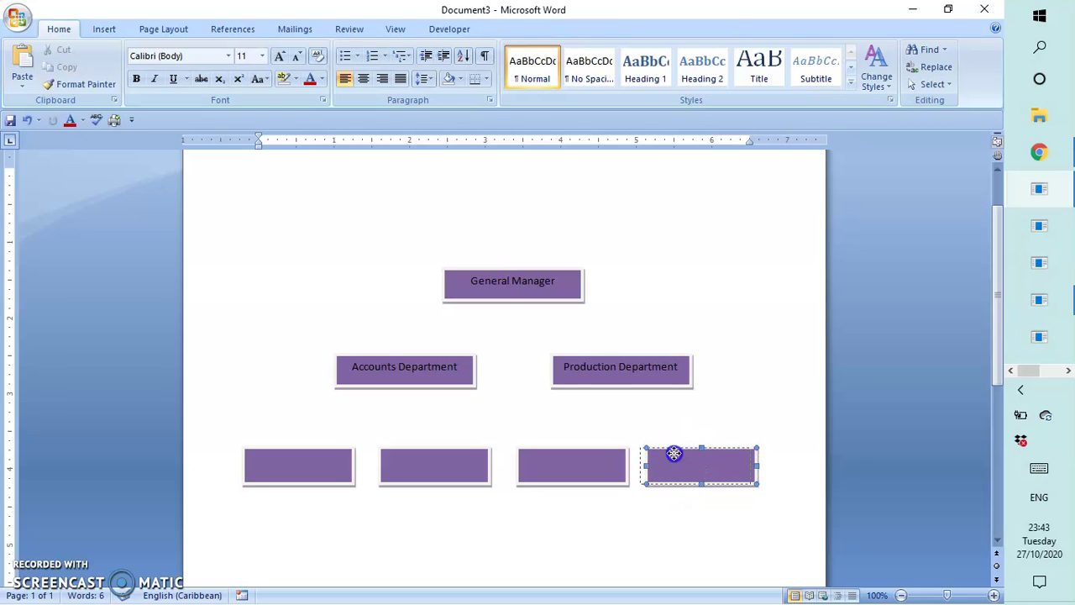
{"action": "left_click", "coordinate": [674, 454]}
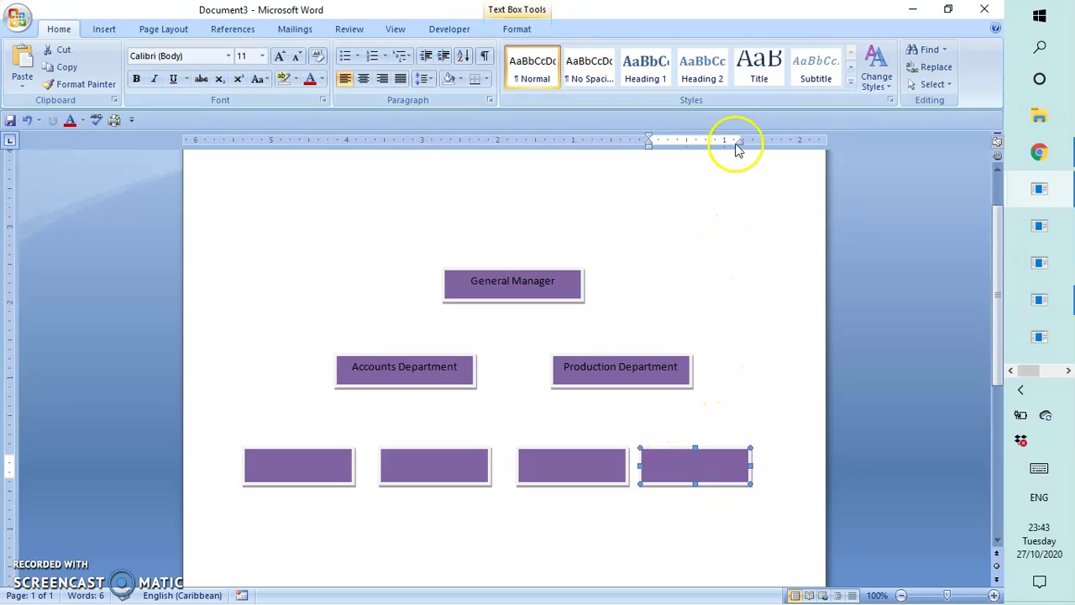
{"action": "left_click_drag", "start_coordinate": [740, 145], "coordinate": [740, 145]}
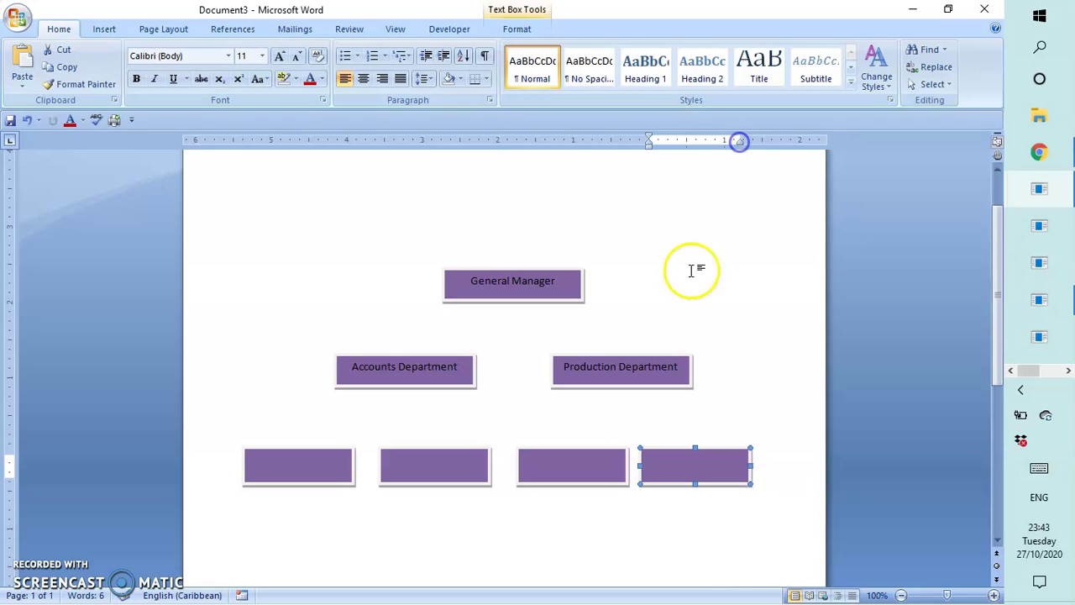
{"action": "left_click", "coordinate": [693, 561]}
{"action": "left_click", "coordinate": [686, 459]}
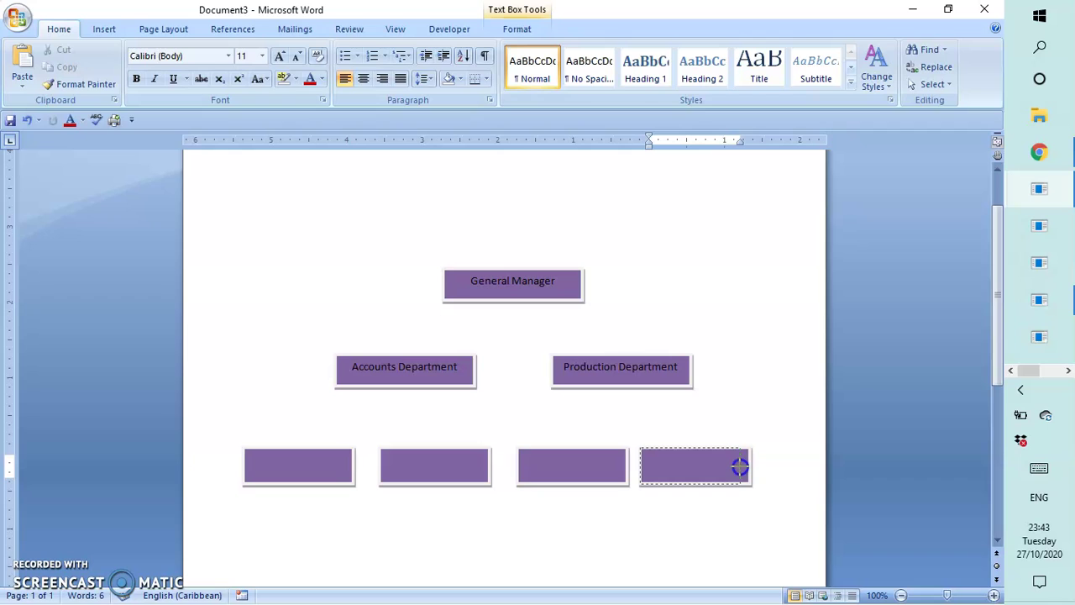
{"action": "left_click_drag", "start_coordinate": [740, 468], "coordinate": [739, 464]}
{"action": "left_click", "coordinate": [756, 405]}
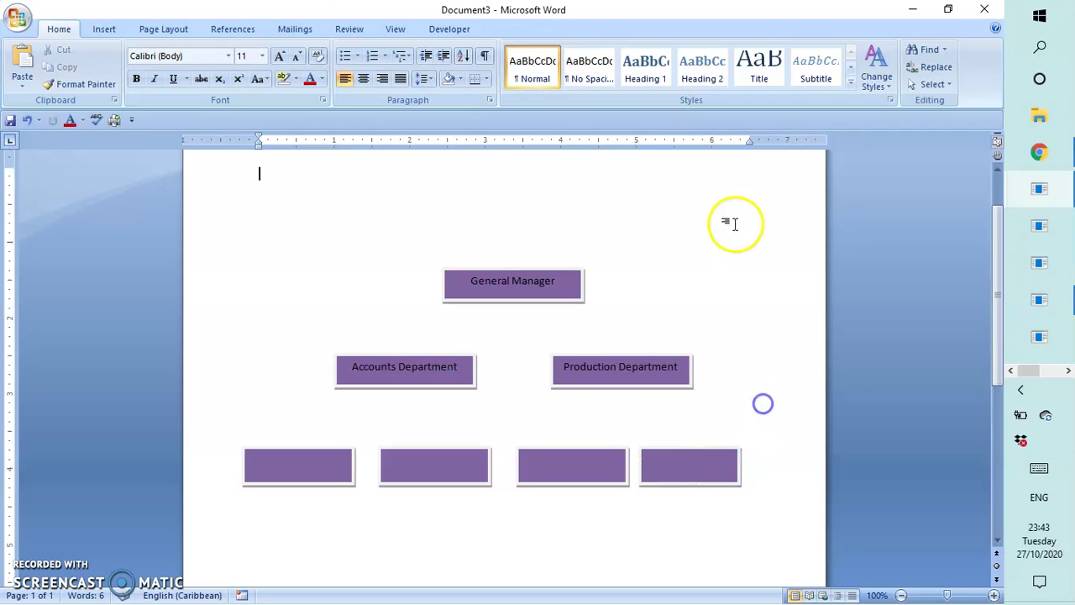
{"action": "left_click_drag", "start_coordinate": [748, 142], "coordinate": [750, 146]}
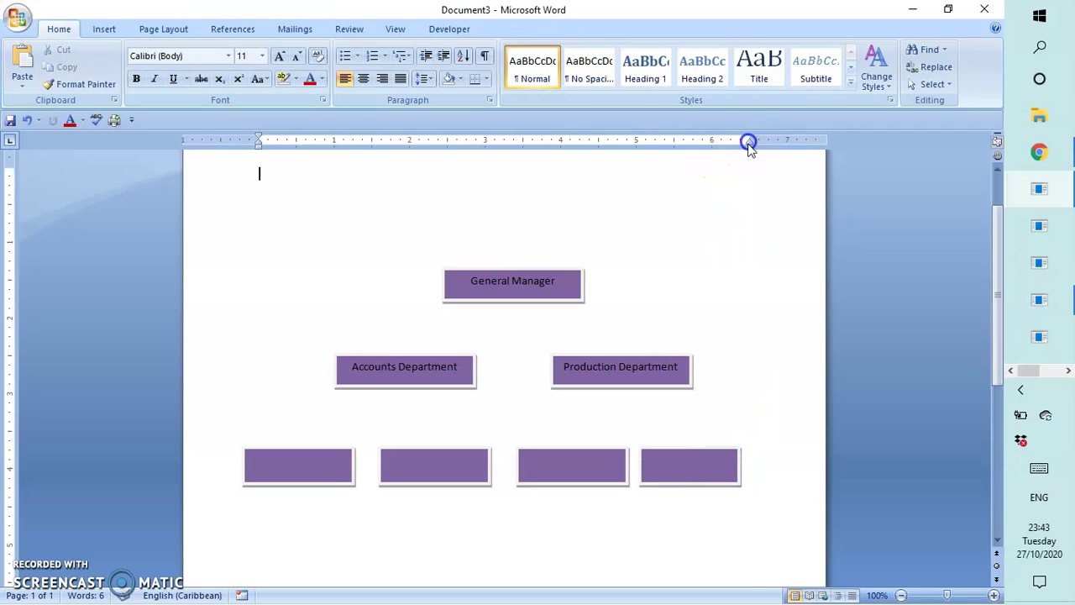
{"action": "left_click", "coordinate": [718, 472]}
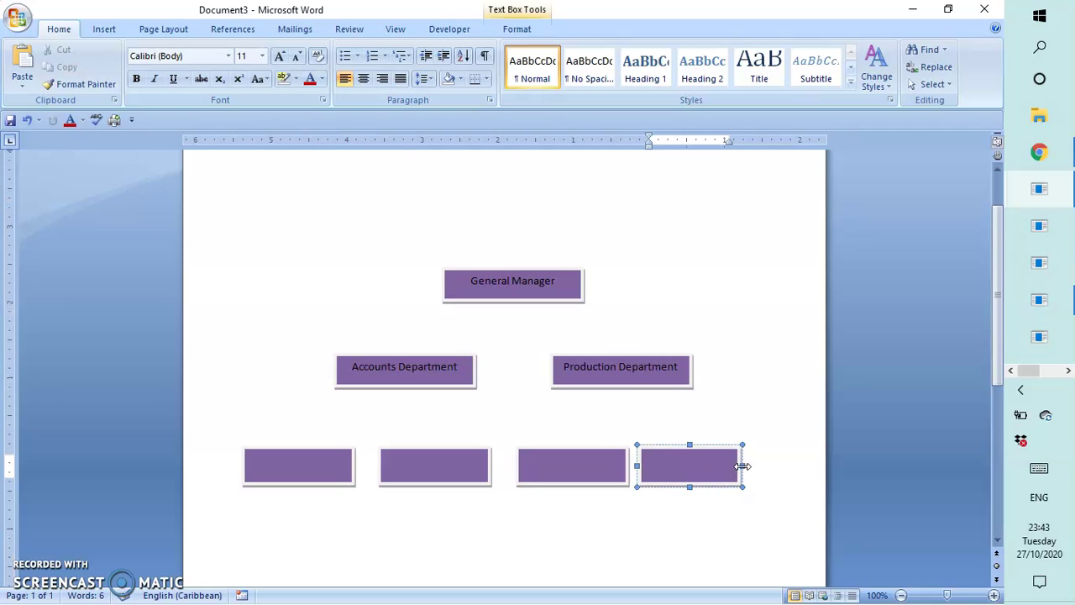
{"action": "left_click_drag", "start_coordinate": [743, 467], "coordinate": [744, 464]}
{"action": "left_click", "coordinate": [691, 516]}
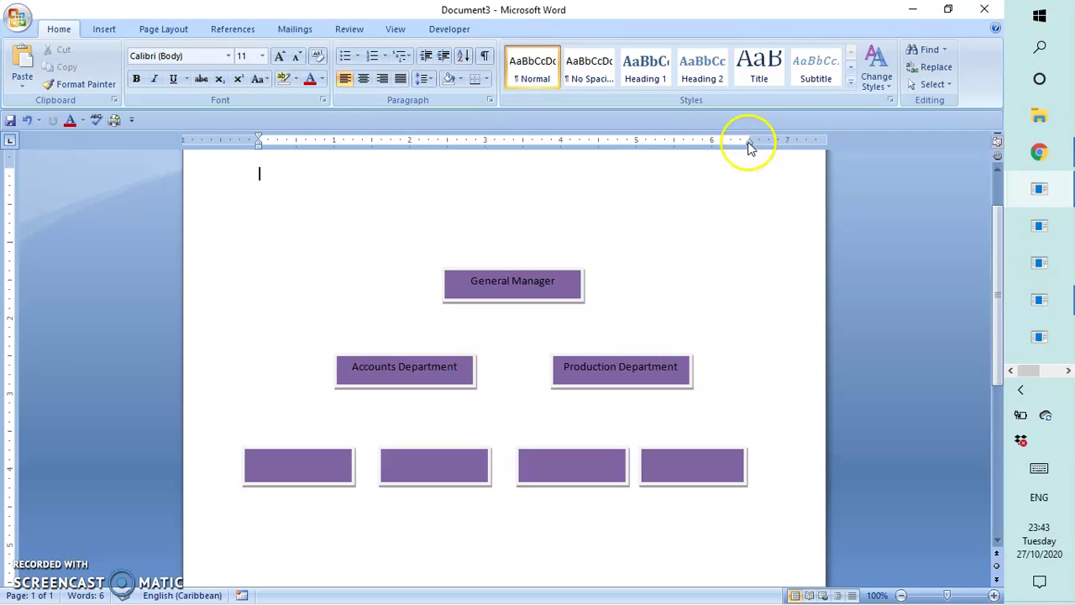
{"action": "left_click", "coordinate": [749, 141]}
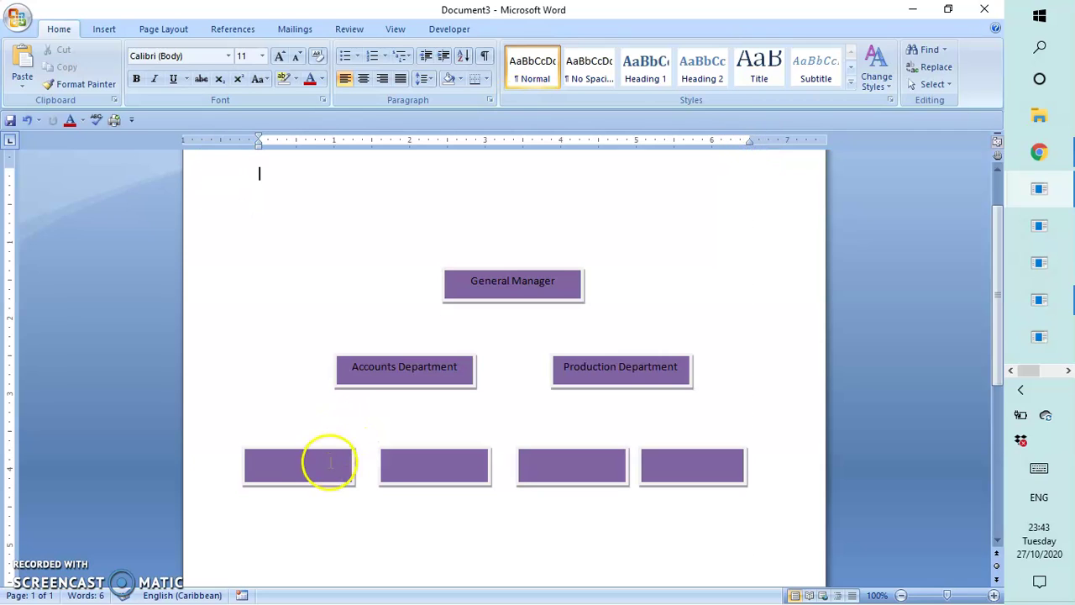
Step: Nudge the first bottom box slightly right, checking it against the left margin guide
{"action": "left_click", "coordinate": [259, 147]}
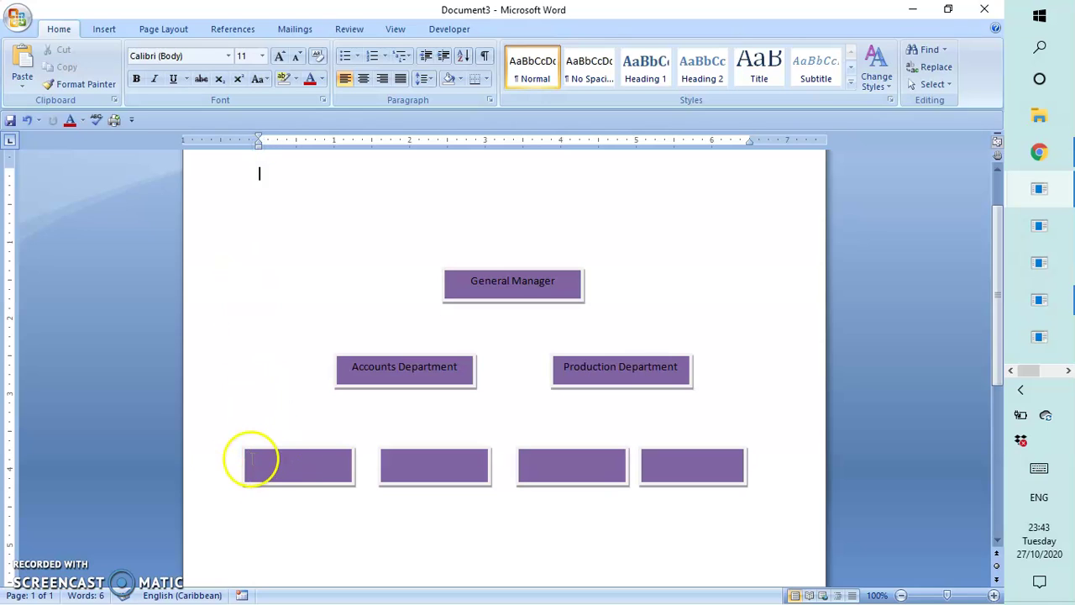
{"action": "left_click", "coordinate": [279, 449]}
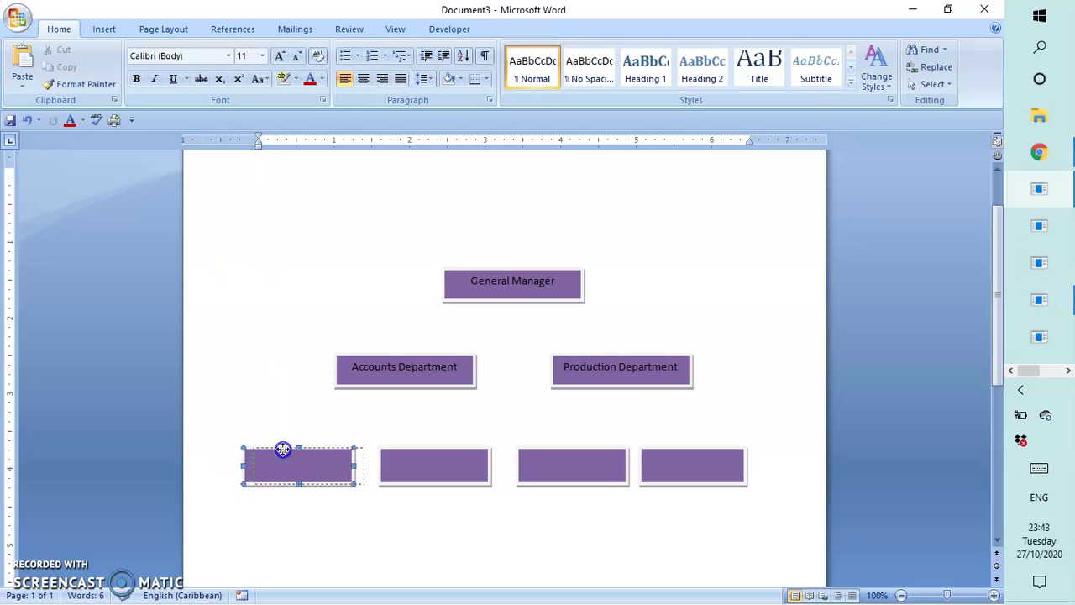
{"action": "left_click_drag", "start_coordinate": [283, 450], "coordinate": [284, 448]}
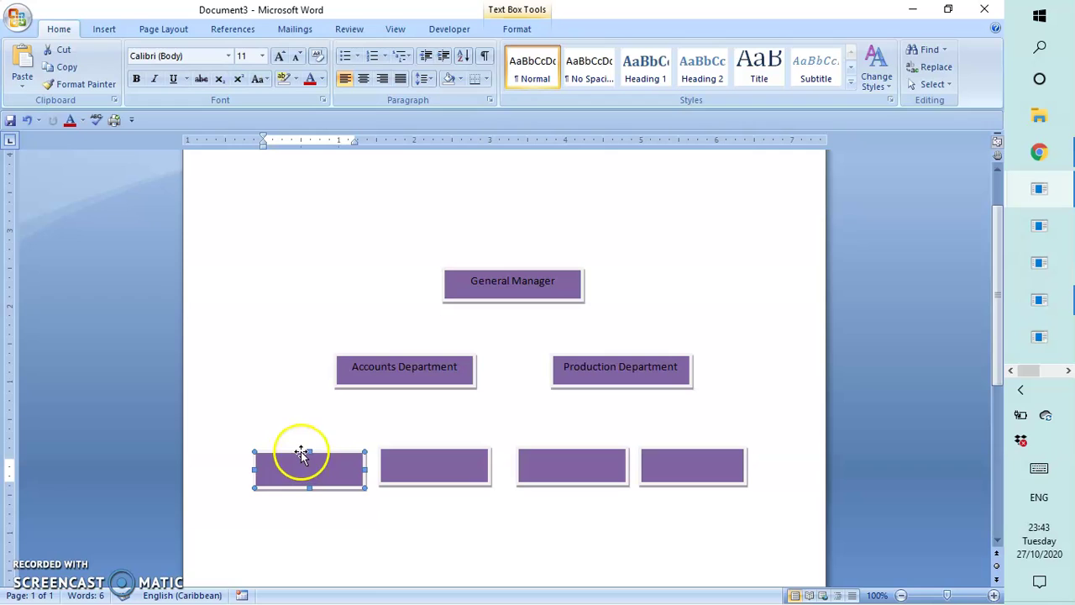
{"action": "left_click", "coordinate": [300, 452]}
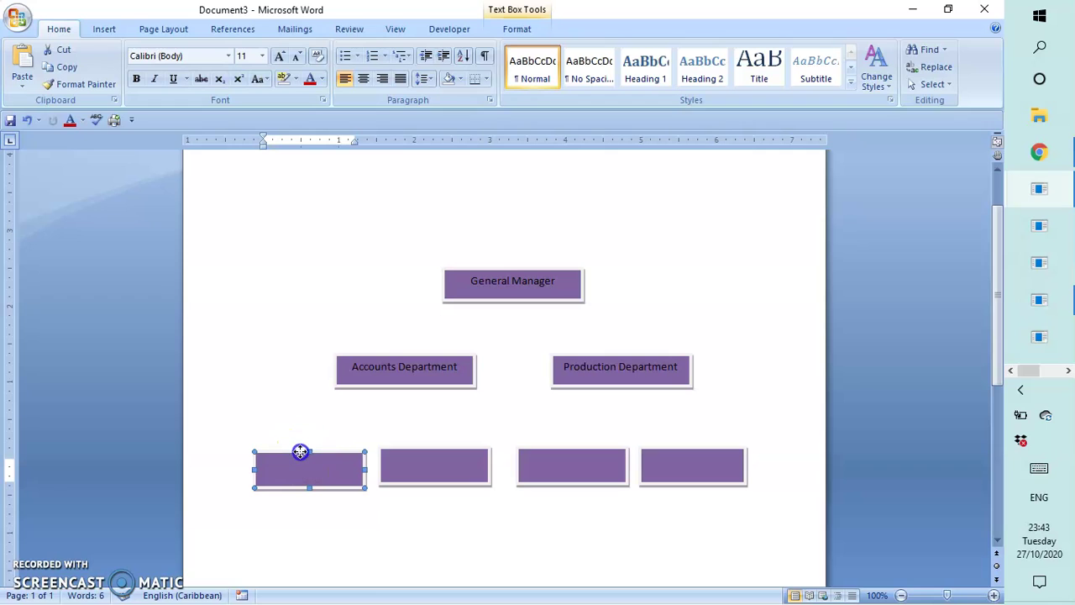
{"action": "left_click", "coordinate": [334, 499]}
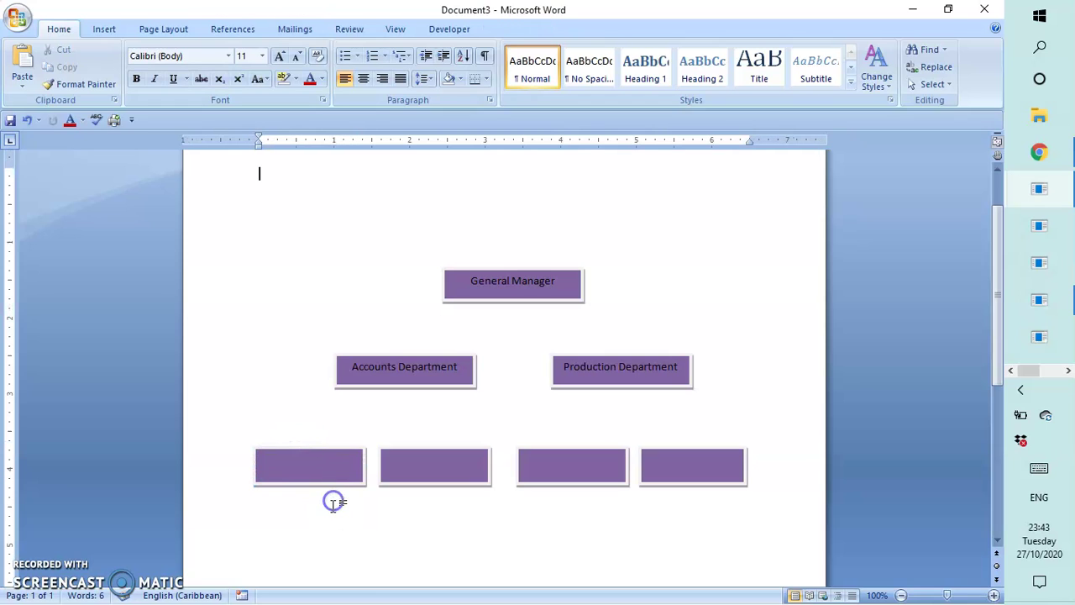
{"action": "left_click", "coordinate": [259, 143]}
Step: Type Cashier 2, Buyer1 and Buyer1 into the second, third and fourth bottom boxes
{"action": "left_click", "coordinate": [311, 471]}
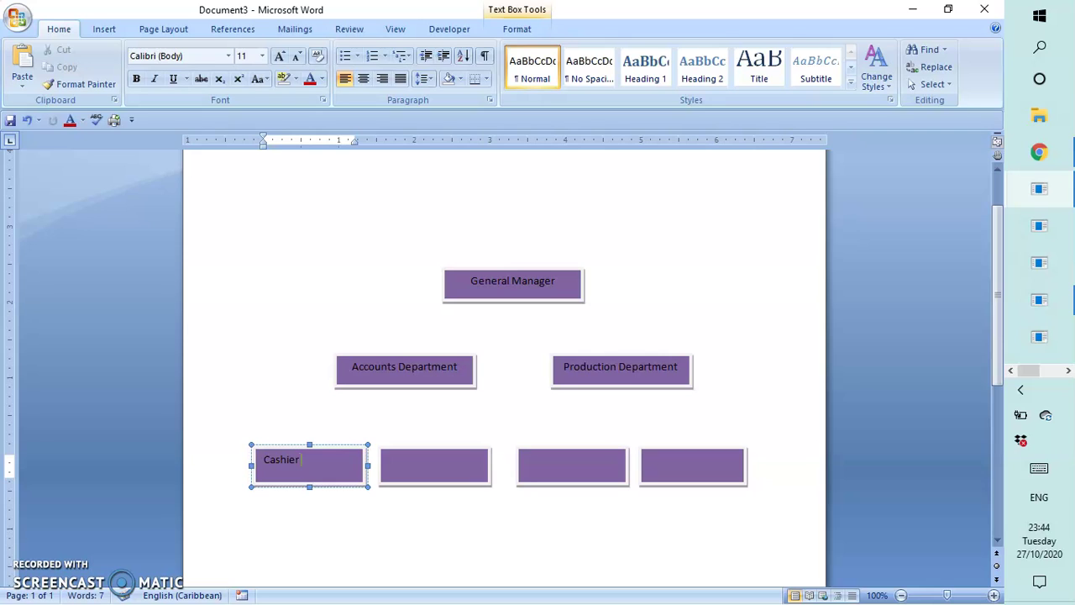
{"action": "left_click", "coordinate": [422, 466]}
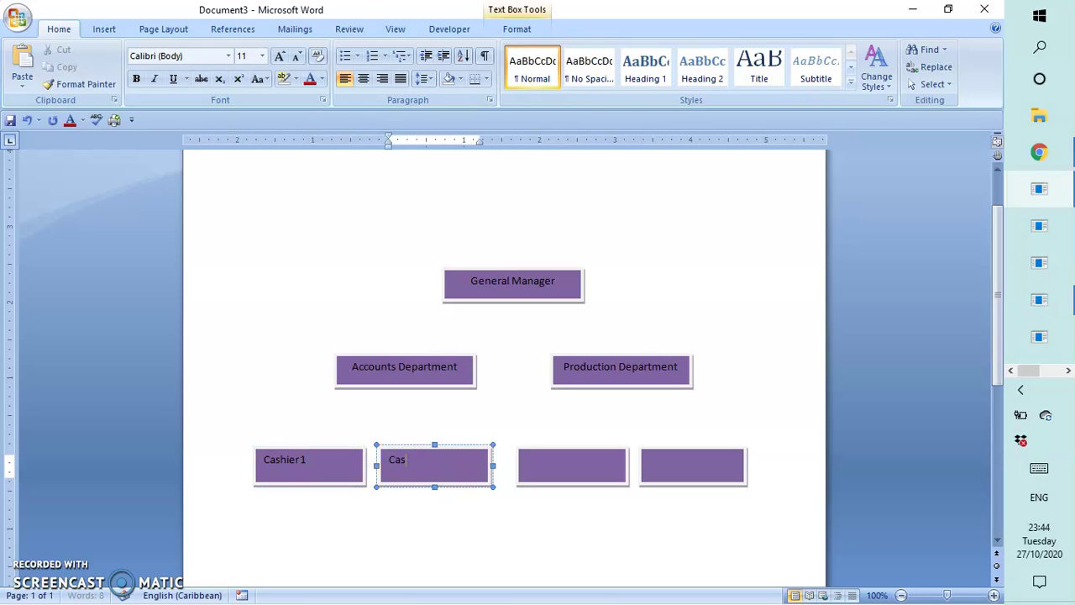
{"action": "type", "text": "Cashier 2"}
{"action": "left_click", "coordinate": [551, 460]}
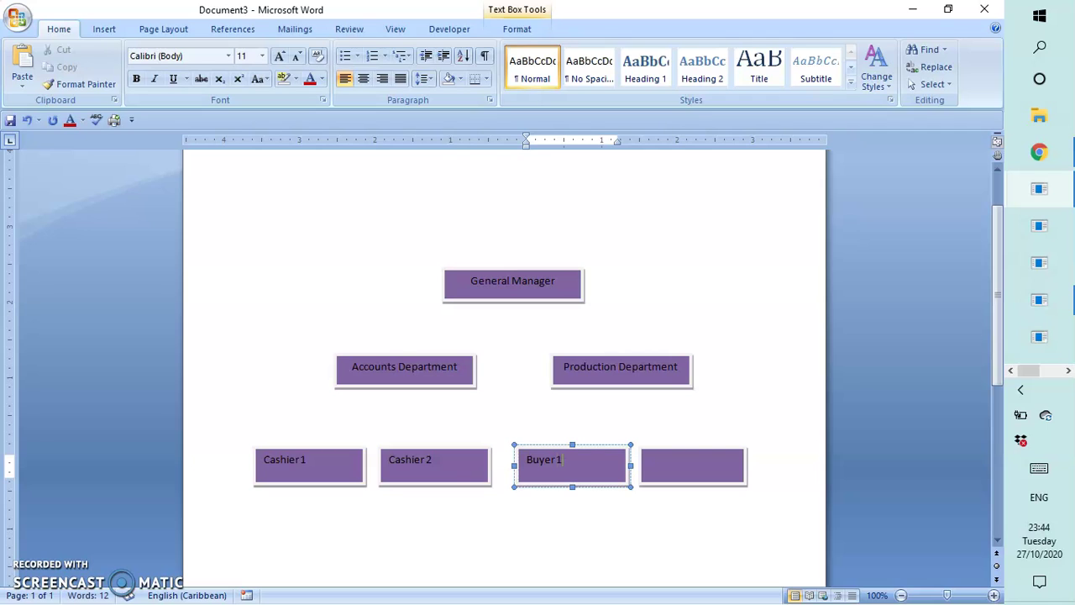
{"action": "left_click", "coordinate": [664, 456]}
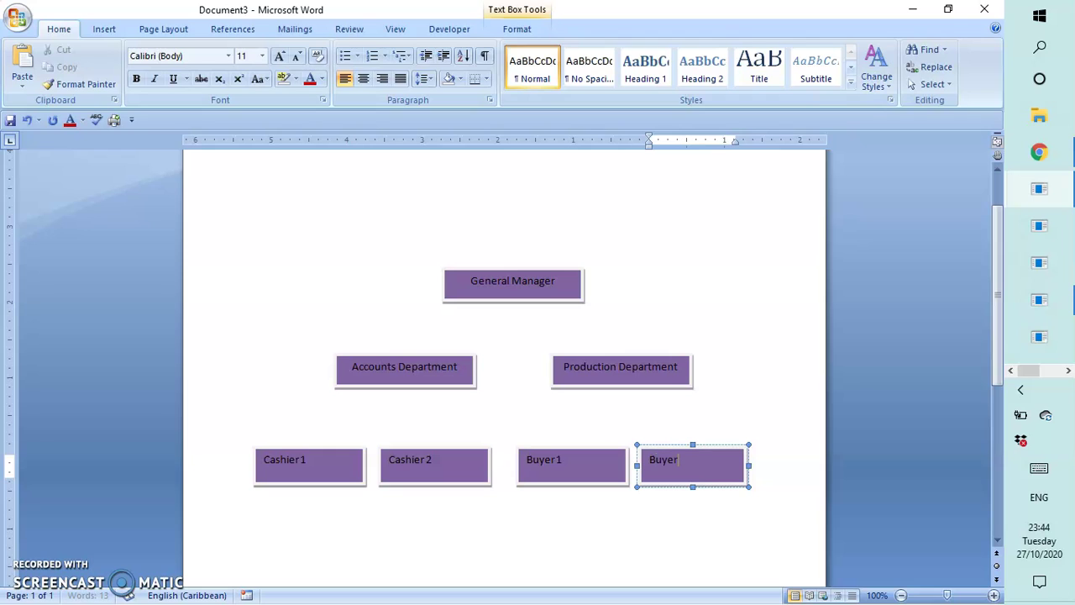
{"action": "left_click", "coordinate": [691, 453]}
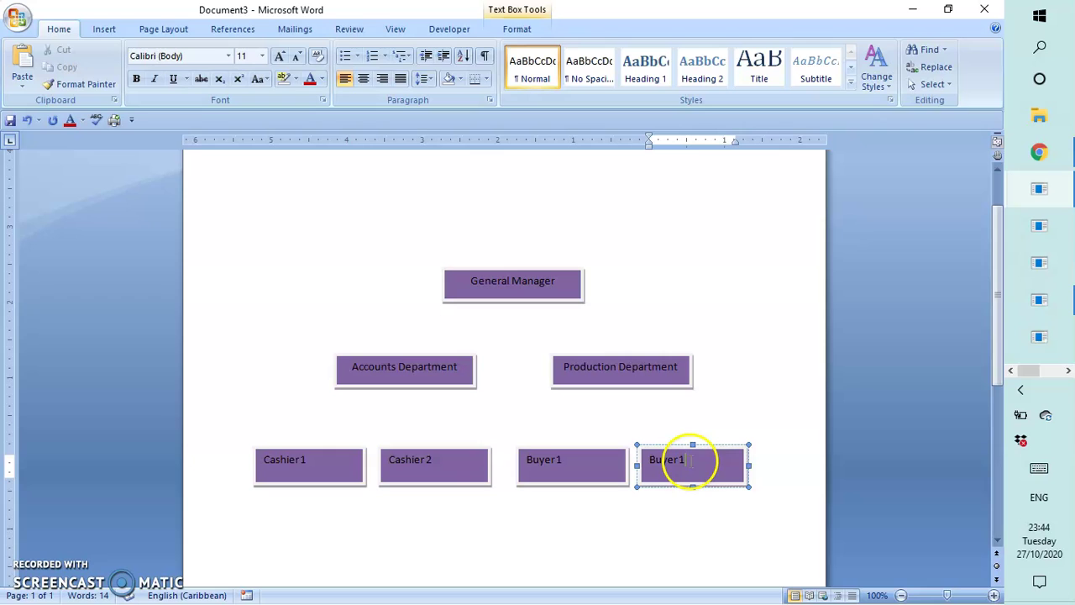
Step: Centre the Buyer1, Buyer1, Cashier 2 and Cashier 1 labels in their bottom-row boxes
{"action": "left_click_drag", "start_coordinate": [690, 460], "coordinate": [655, 452]}
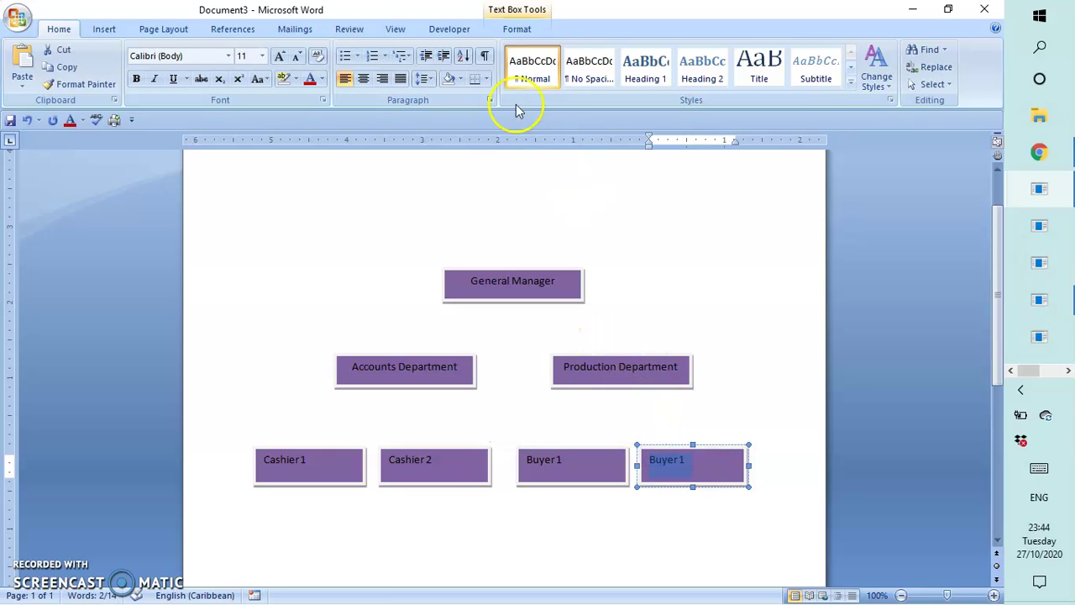
{"action": "left_click", "coordinate": [363, 79]}
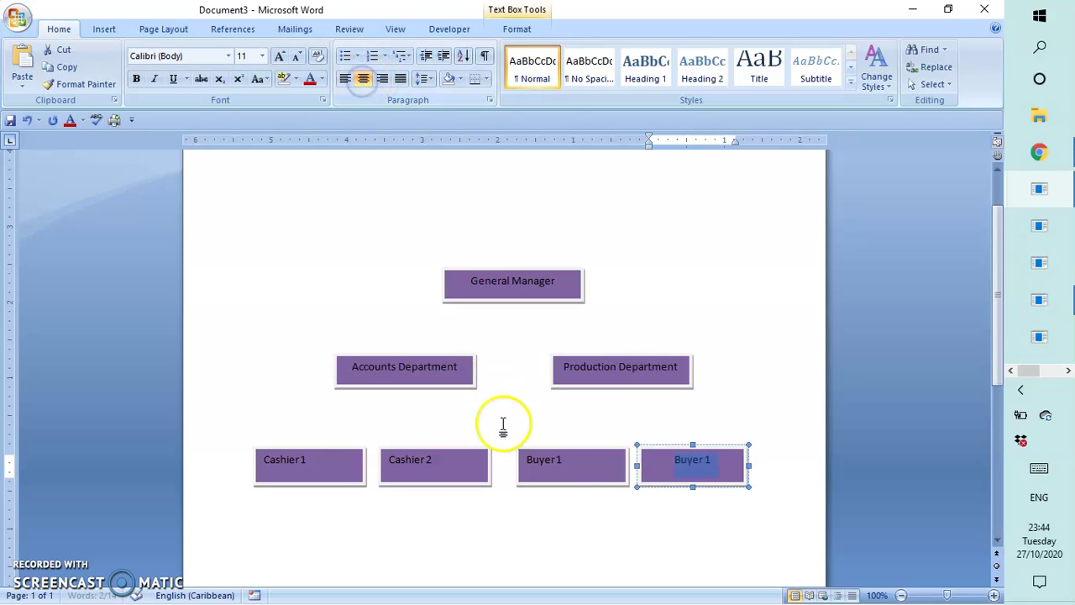
{"action": "double_click", "coordinate": [542, 458]}
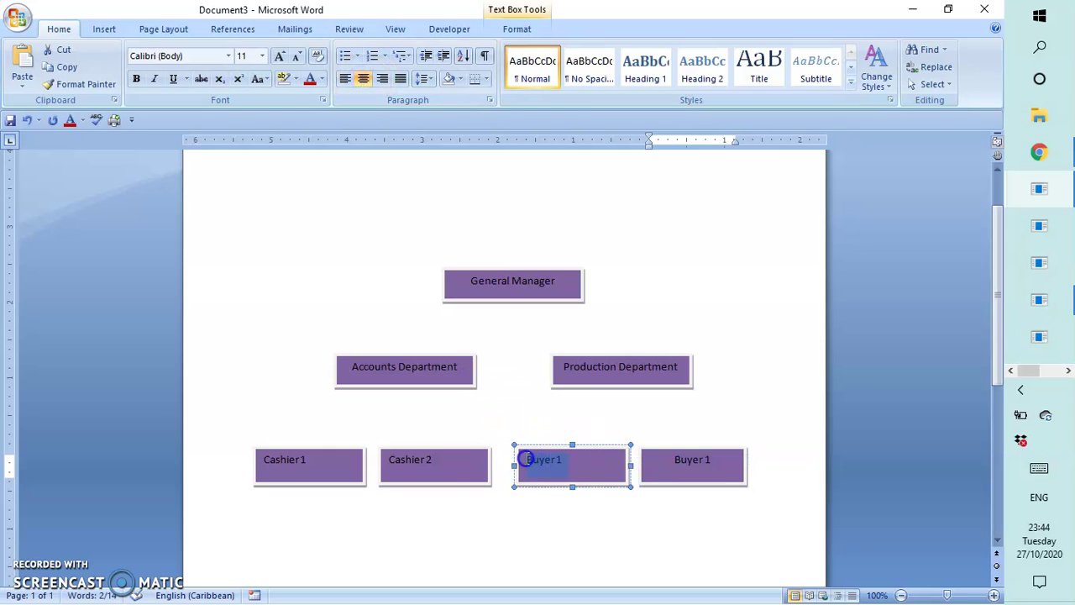
{"action": "left_click", "coordinate": [363, 78]}
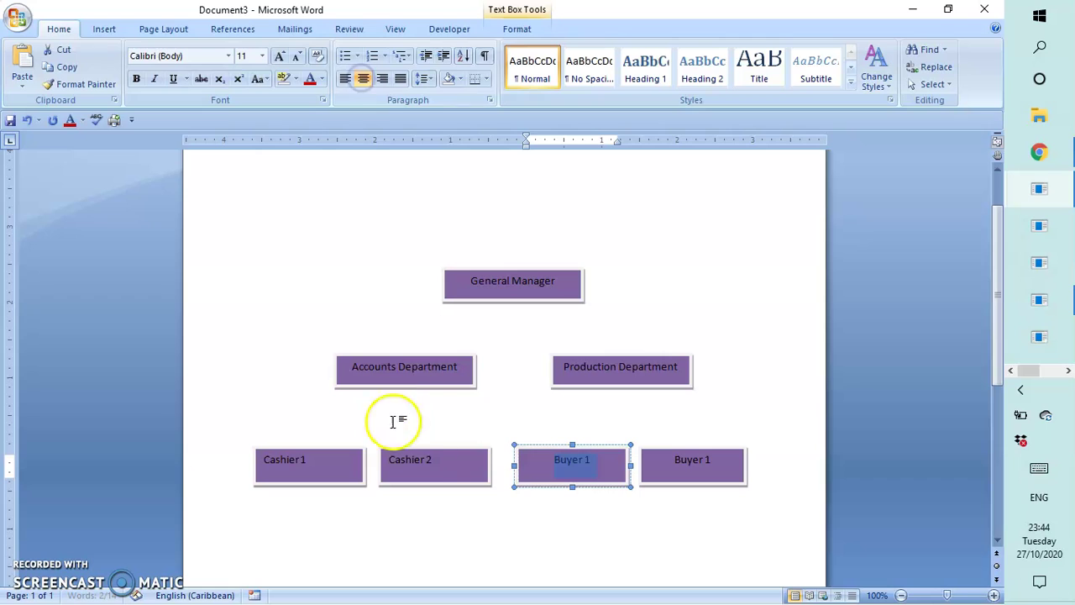
{"action": "left_click", "coordinate": [439, 463]}
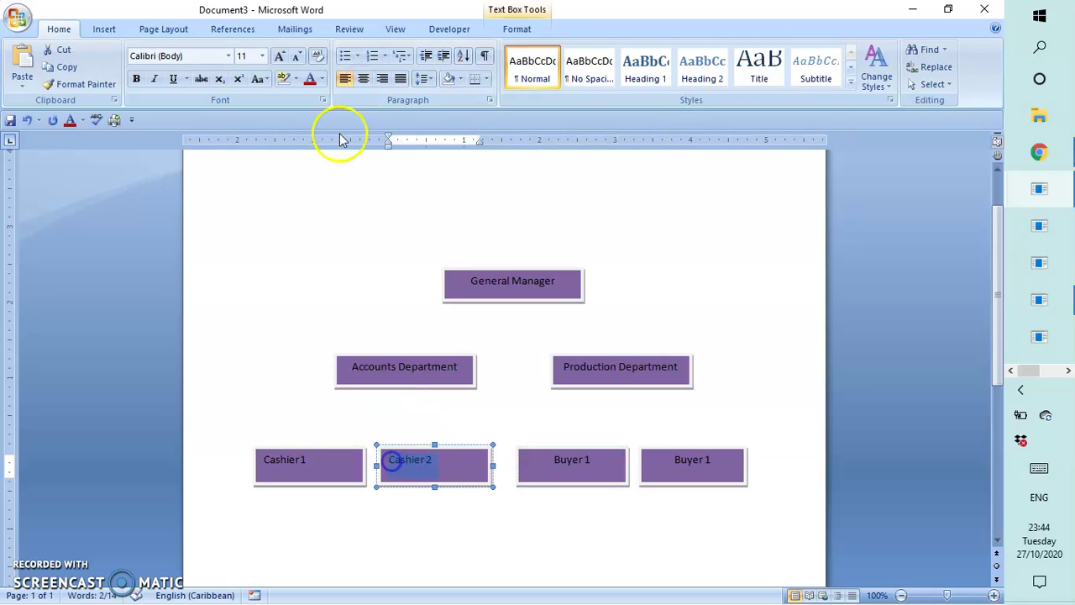
{"action": "left_click", "coordinate": [363, 78]}
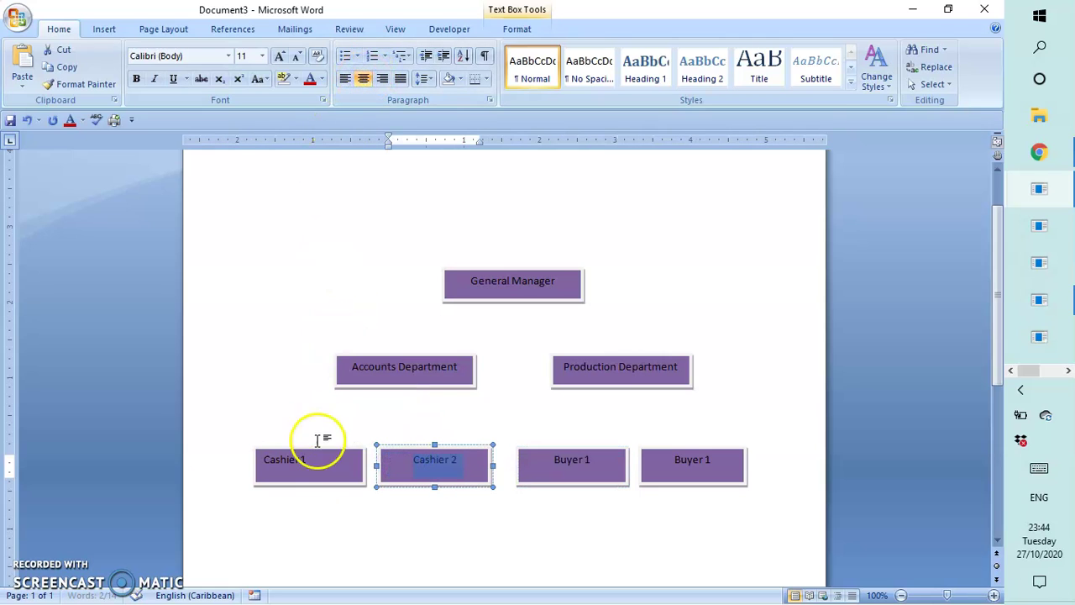
{"action": "left_click_drag", "start_coordinate": [315, 462], "coordinate": [258, 460]}
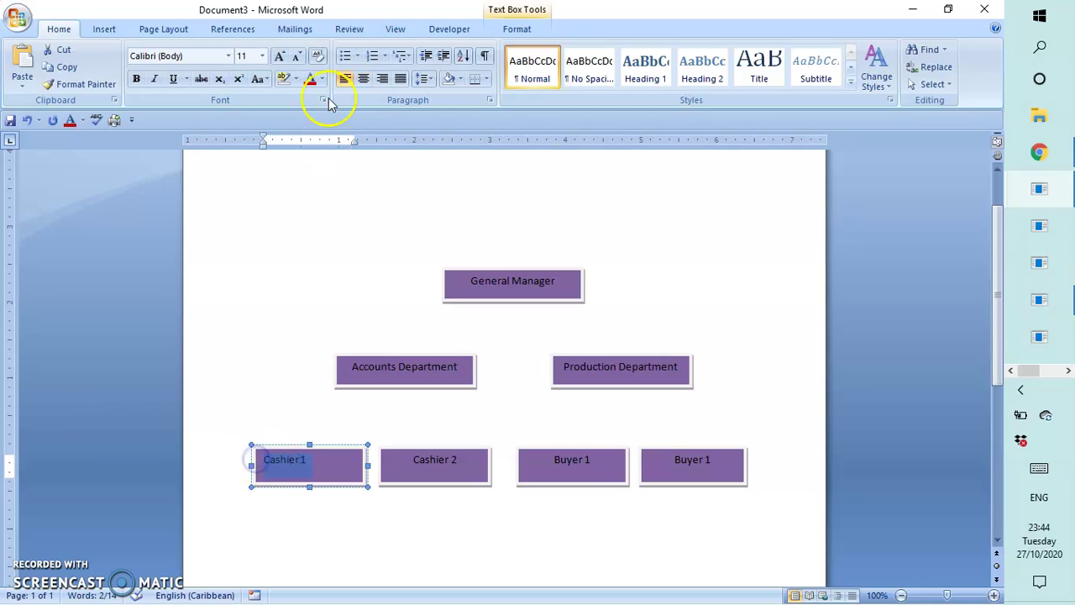
{"action": "left_click", "coordinate": [363, 78]}
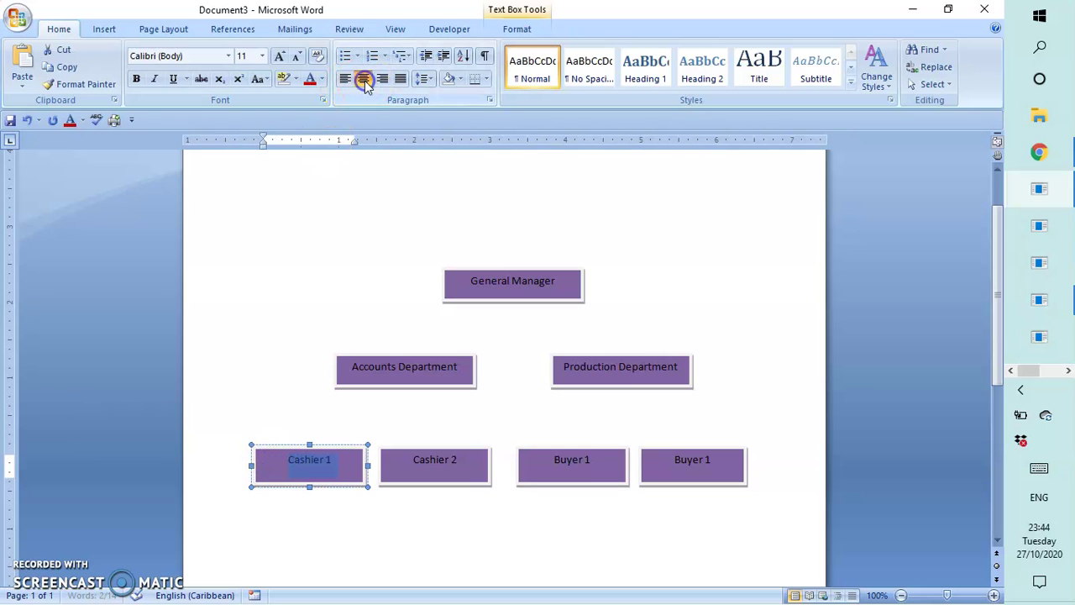
{"action": "left_click", "coordinate": [518, 528]}
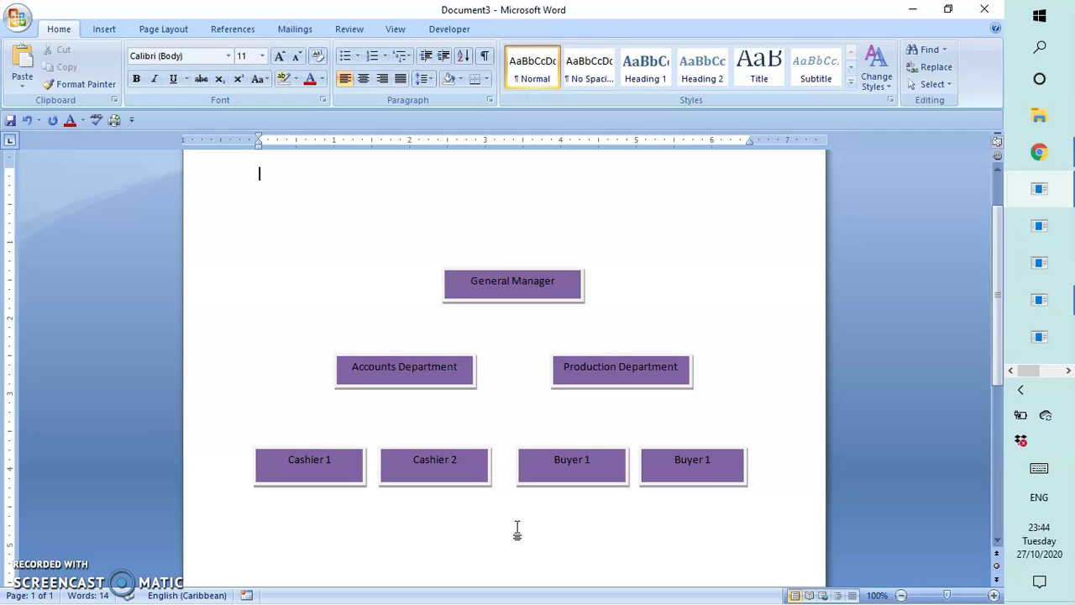
Step: Draw a level horizontal line beneath General Manager, spanning above both department boxes
{"action": "left_click", "coordinate": [106, 29]}
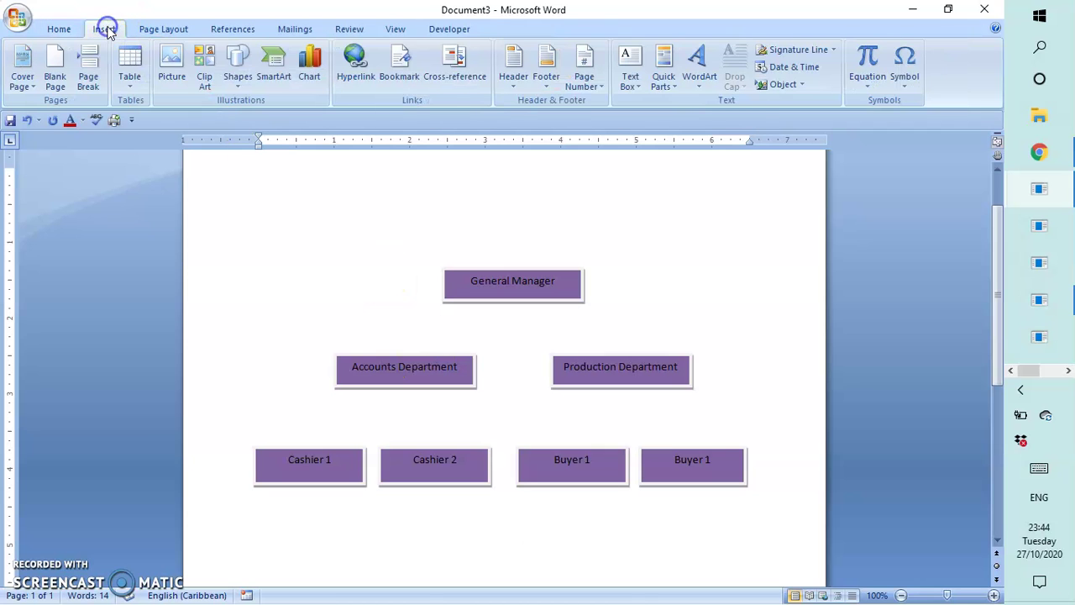
{"action": "left_click", "coordinate": [237, 68]}
{"action": "left_click", "coordinate": [88, 119]}
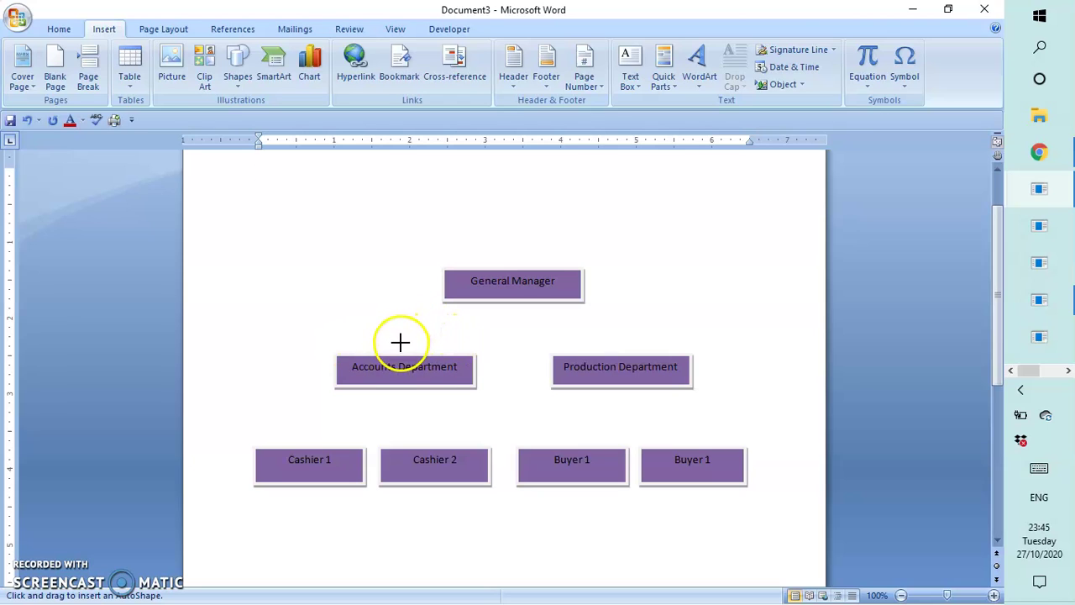
{"action": "left_click_drag", "start_coordinate": [400, 328], "coordinate": [461, 324]}
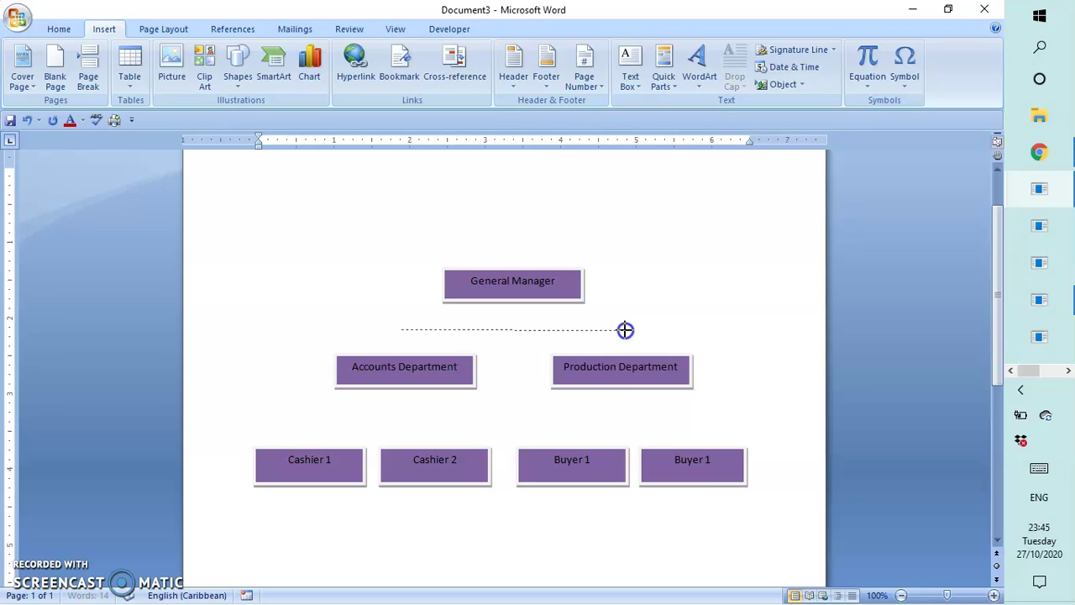
{"action": "left_click_drag", "start_coordinate": [625, 329], "coordinate": [628, 330]}
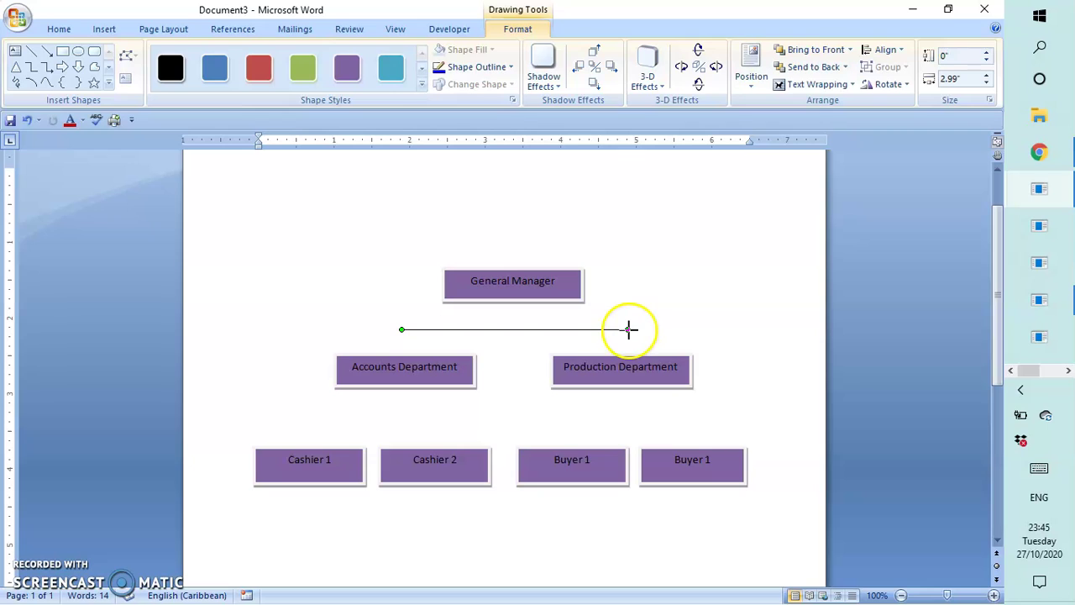
{"action": "left_click_drag", "start_coordinate": [630, 324], "coordinate": [629, 329]}
{"action": "left_click", "coordinate": [672, 336]}
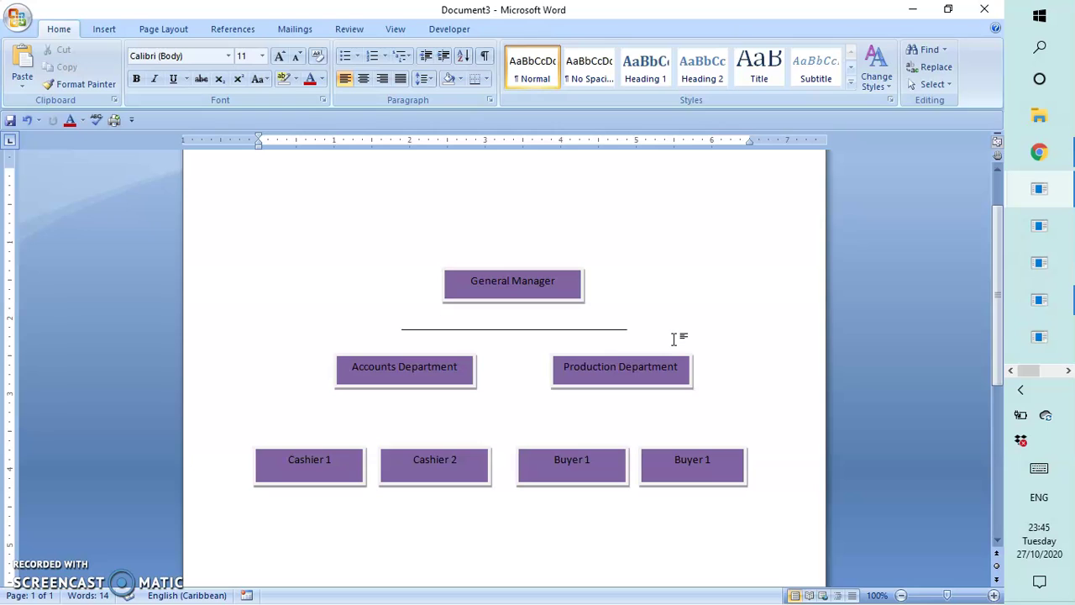
Step: Paste a shortened copy of the line and place it above Cashier 1 and Cashier 2
{"action": "mouse_move", "coordinate": [603, 333]}
{"action": "left_mouse_down"}
{"action": "mouse_move", "coordinate": [607, 325]}
{"action": "mouse_move", "coordinate": [598, 329]}
{"action": "left_mouse_up"}
{"action": "right_click", "coordinate": [596, 330]}
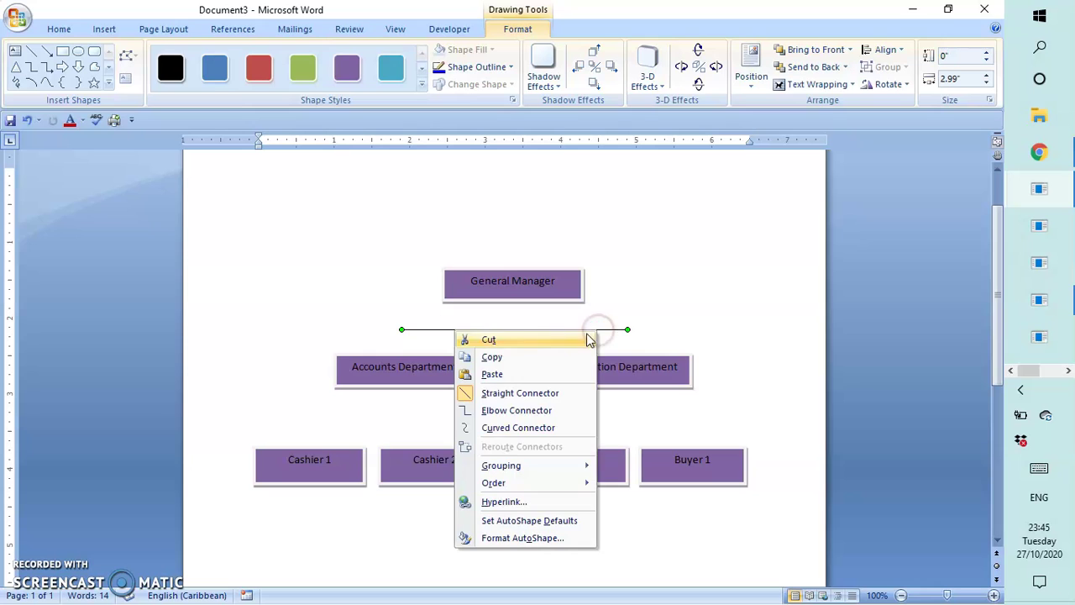
{"action": "left_click", "coordinate": [537, 358]}
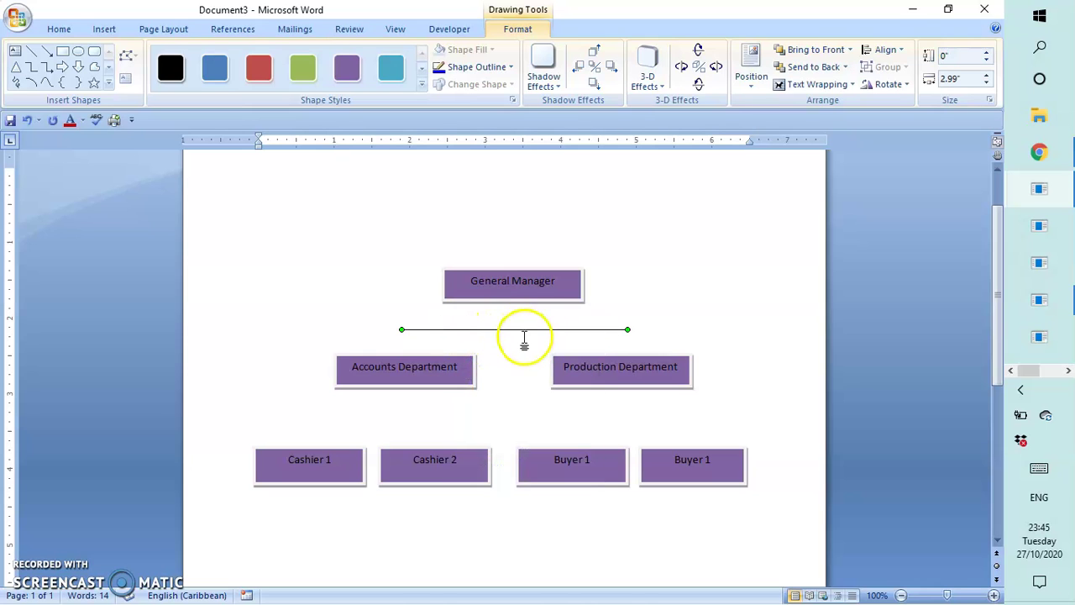
{"action": "left_click", "coordinate": [524, 338]}
{"action": "key", "text": "ctrl+v"}
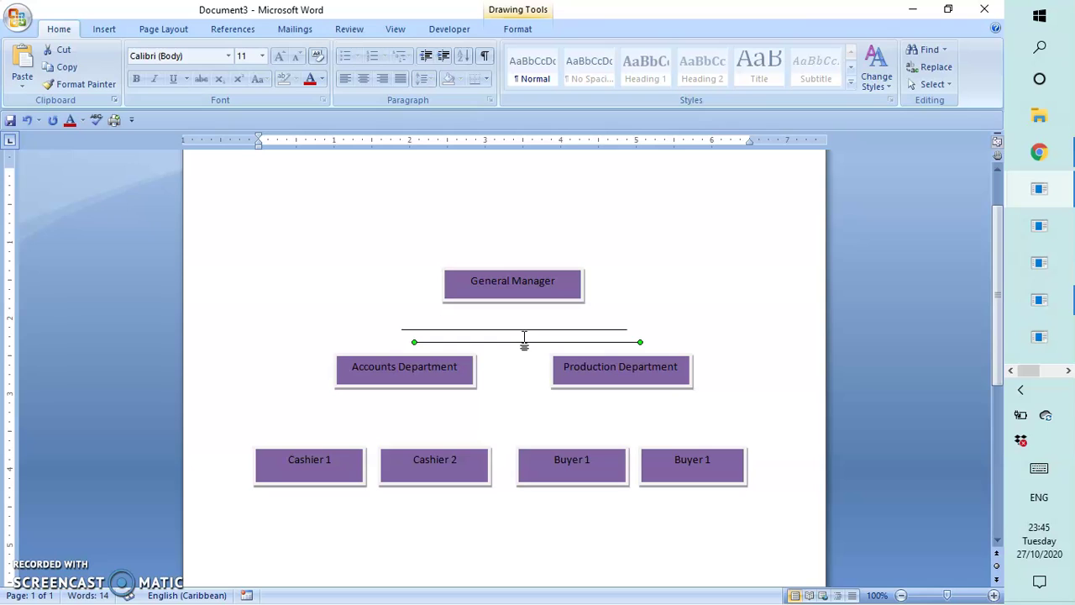
{"action": "left_click", "coordinate": [531, 337]}
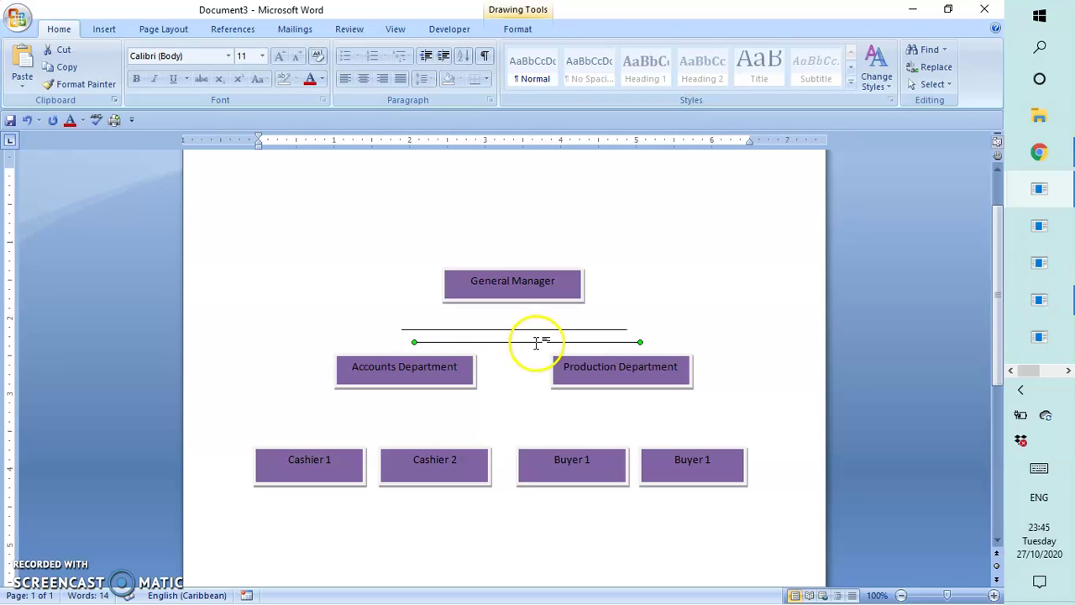
{"action": "left_click", "coordinate": [640, 342]}
{"action": "left_click_drag", "start_coordinate": [553, 342], "coordinate": [552, 342]}
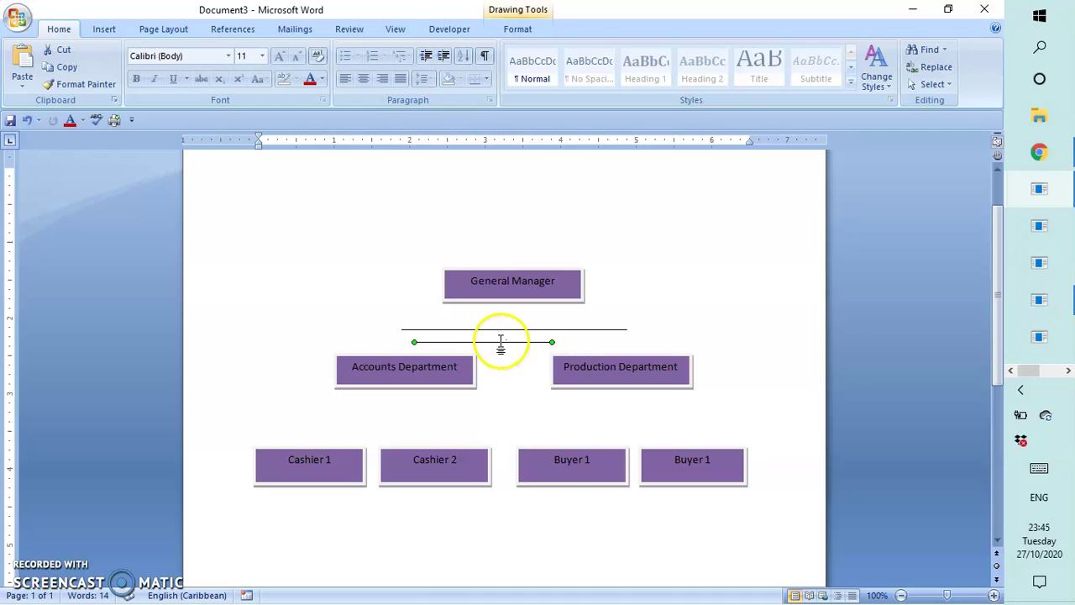
{"action": "left_click", "coordinate": [494, 342]}
{"action": "left_click_drag", "start_coordinate": [399, 388], "coordinate": [397, 407]}
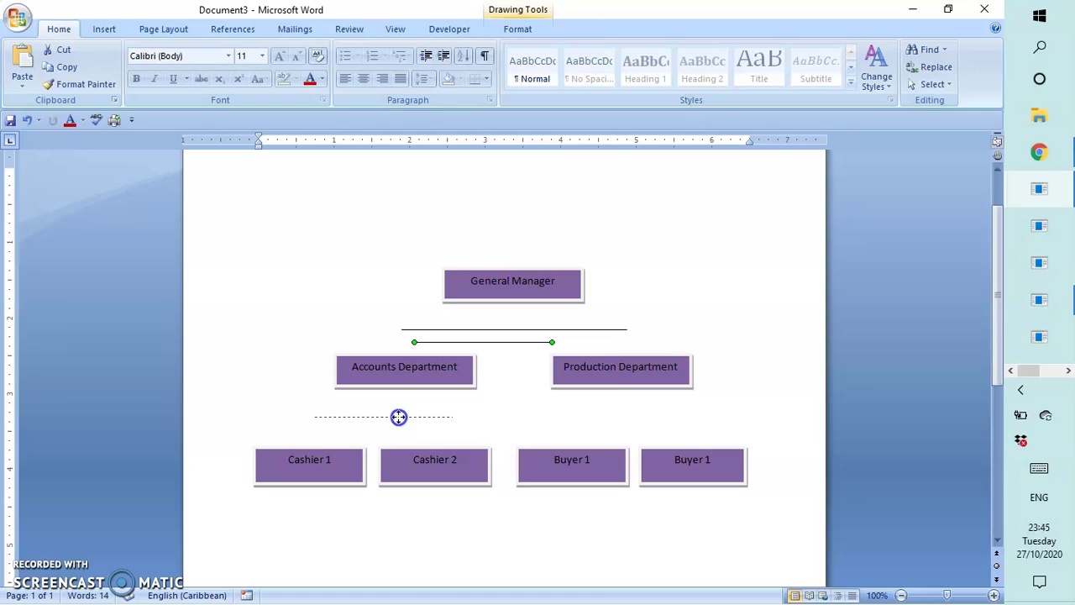
{"action": "left_click_drag", "start_coordinate": [398, 417], "coordinate": [399, 417]}
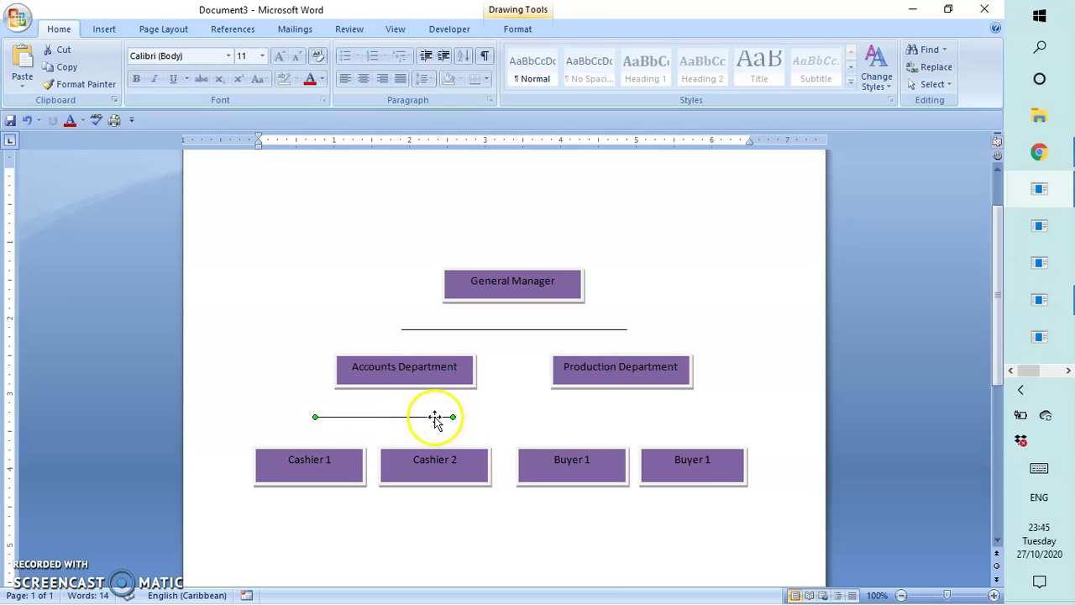
Step: Copy the short line and place a duplicate above the two Buyer1 boxes
{"action": "right_click", "coordinate": [435, 417]}
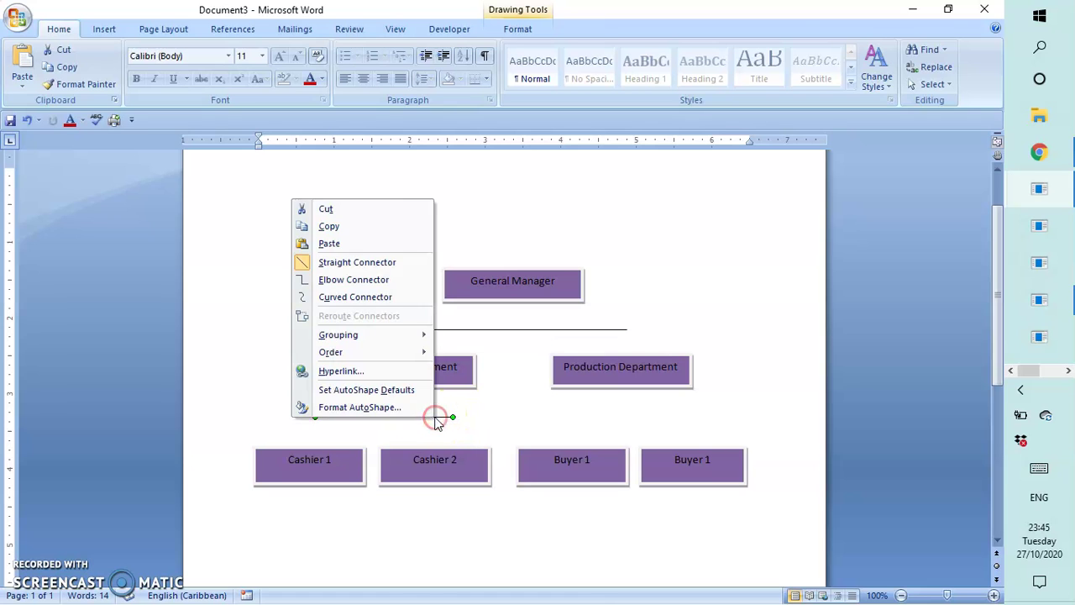
{"action": "left_click", "coordinate": [356, 225]}
{"action": "left_click", "coordinate": [548, 413]}
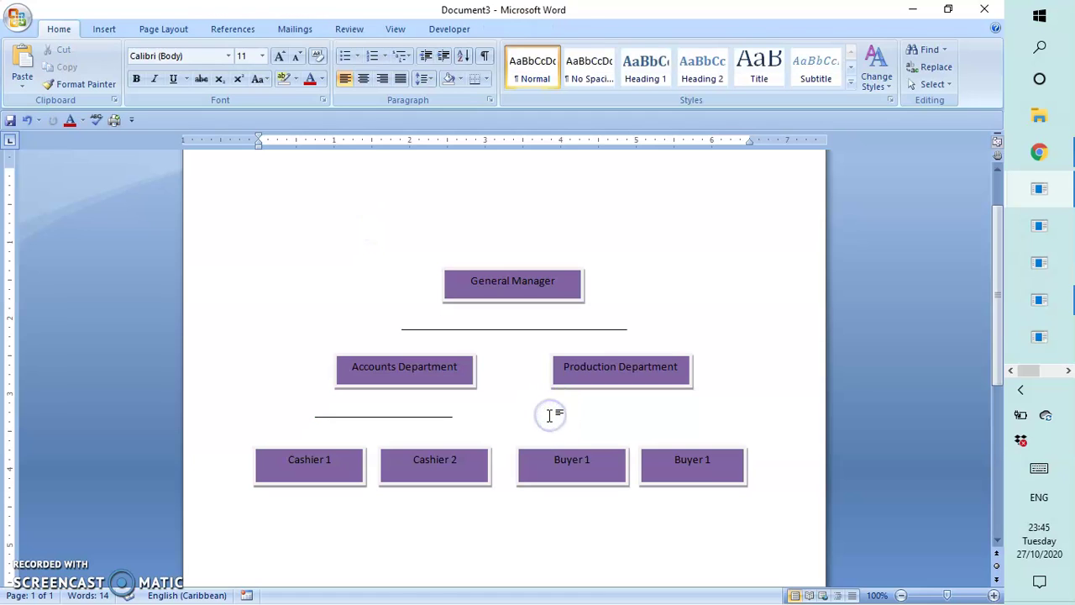
{"action": "key", "text": "ctrl+v"}
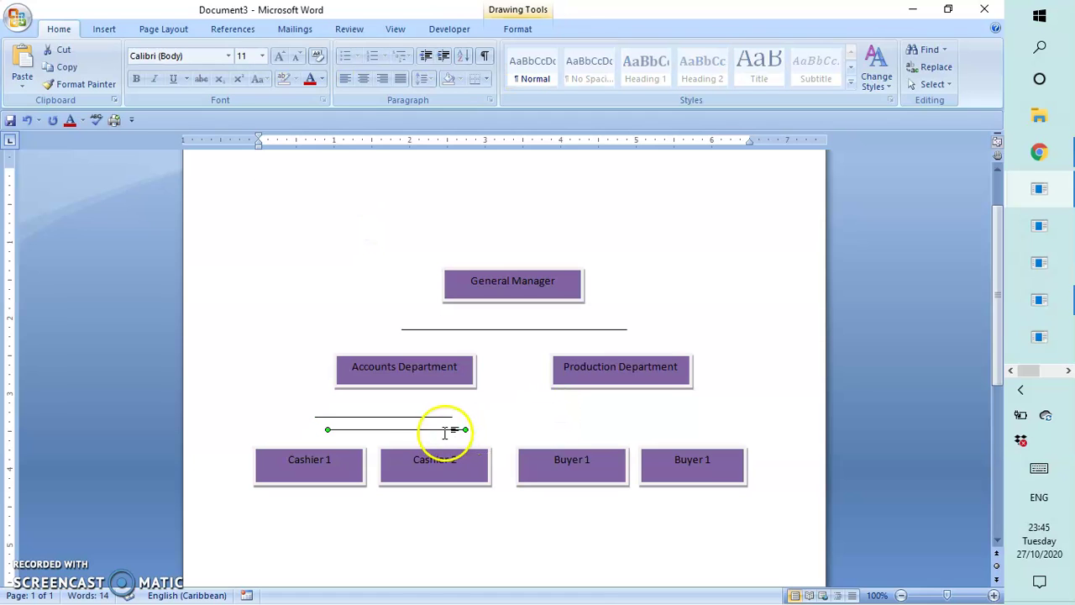
{"action": "left_click_drag", "start_coordinate": [445, 430], "coordinate": [620, 416]}
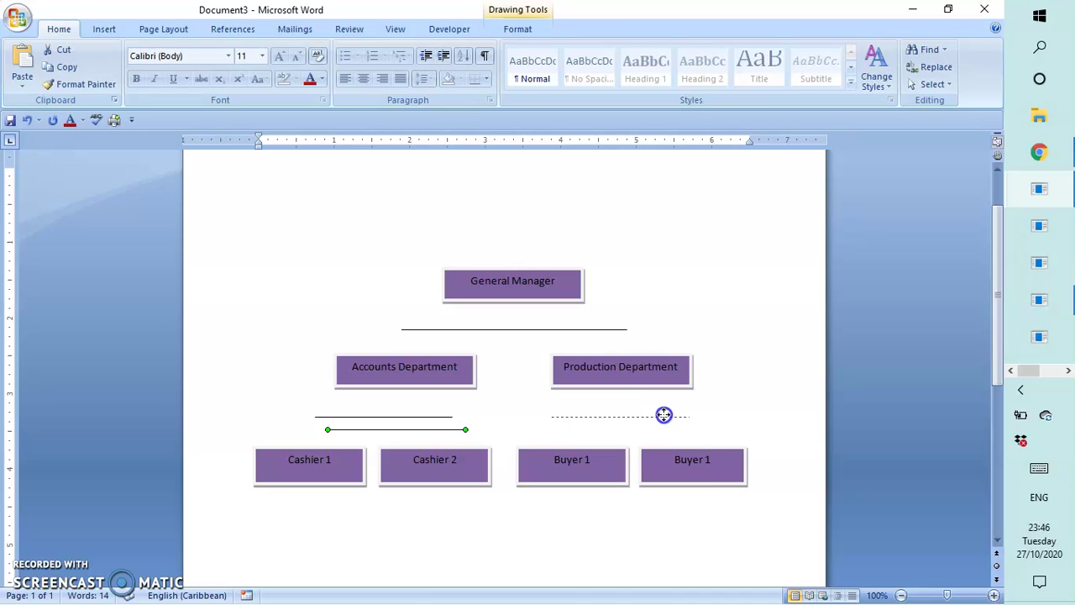
{"action": "left_click_drag", "start_coordinate": [664, 414], "coordinate": [664, 415]}
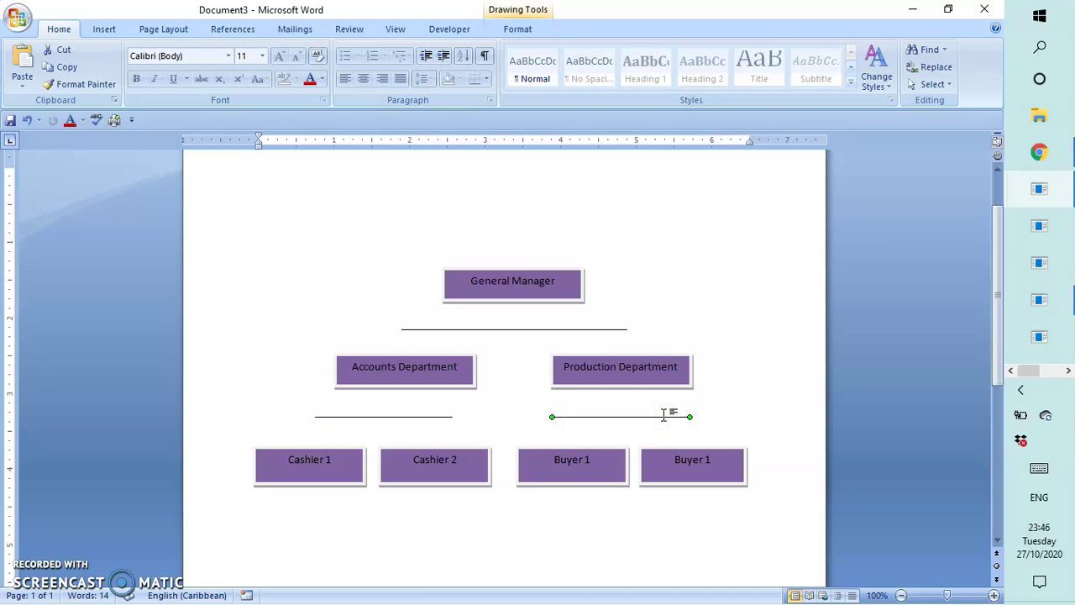
Step: Nudge Accounts Department slightly left and Production Department slightly right
{"action": "left_click", "coordinate": [499, 395]}
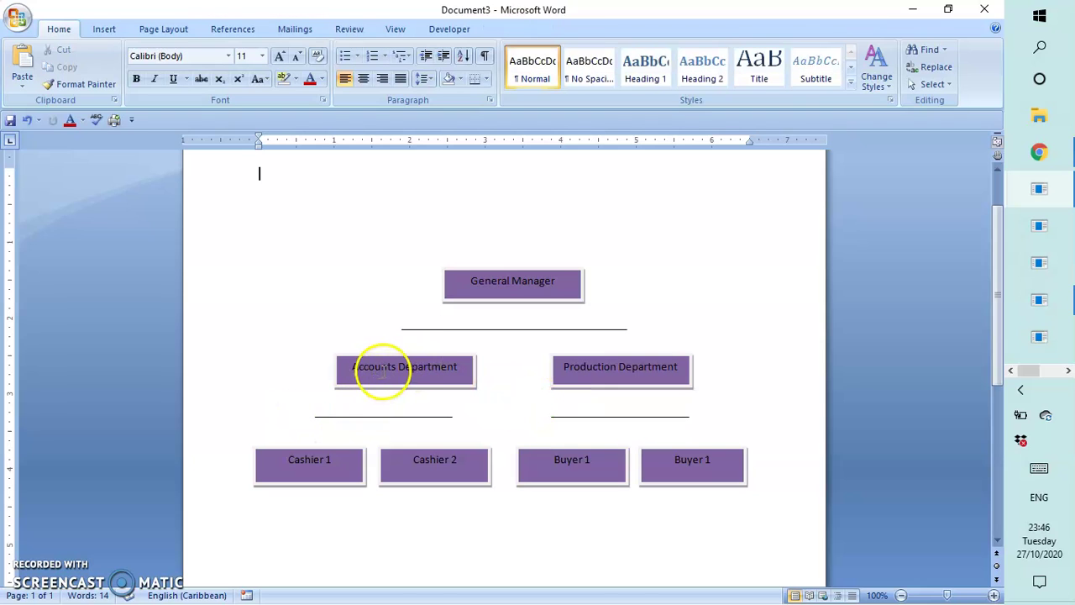
{"action": "left_click_drag", "start_coordinate": [391, 360], "coordinate": [370, 362]}
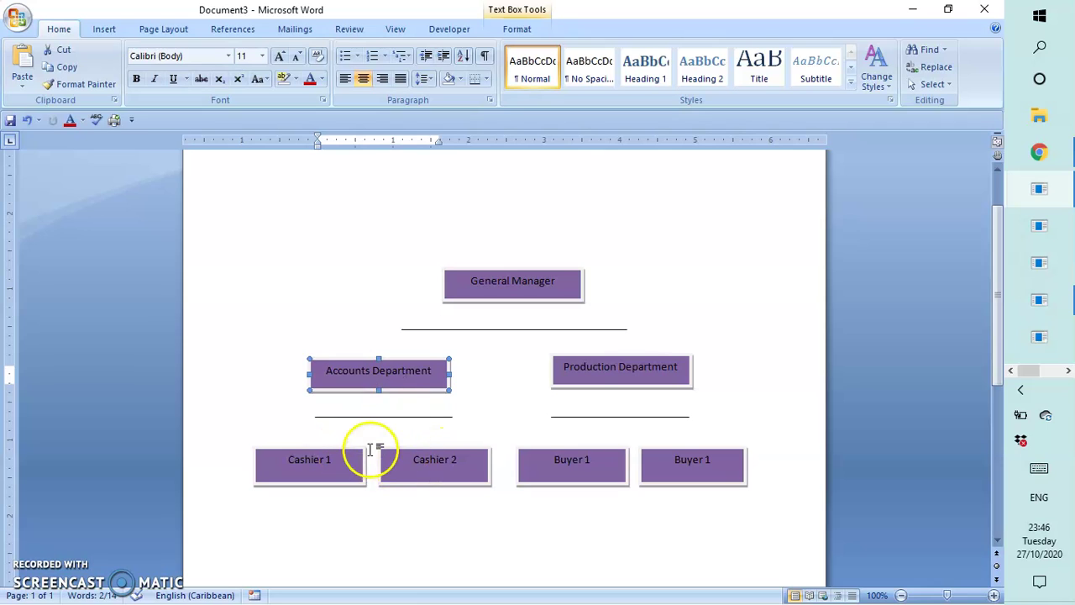
{"action": "left_click", "coordinate": [643, 370]}
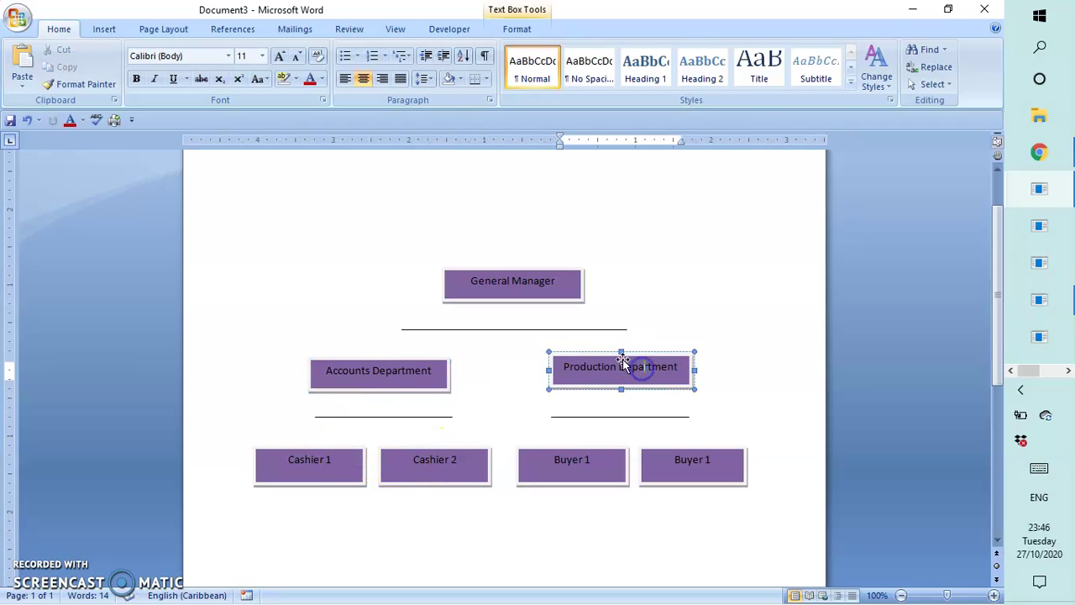
{"action": "left_click_drag", "start_coordinate": [620, 355], "coordinate": [639, 359]}
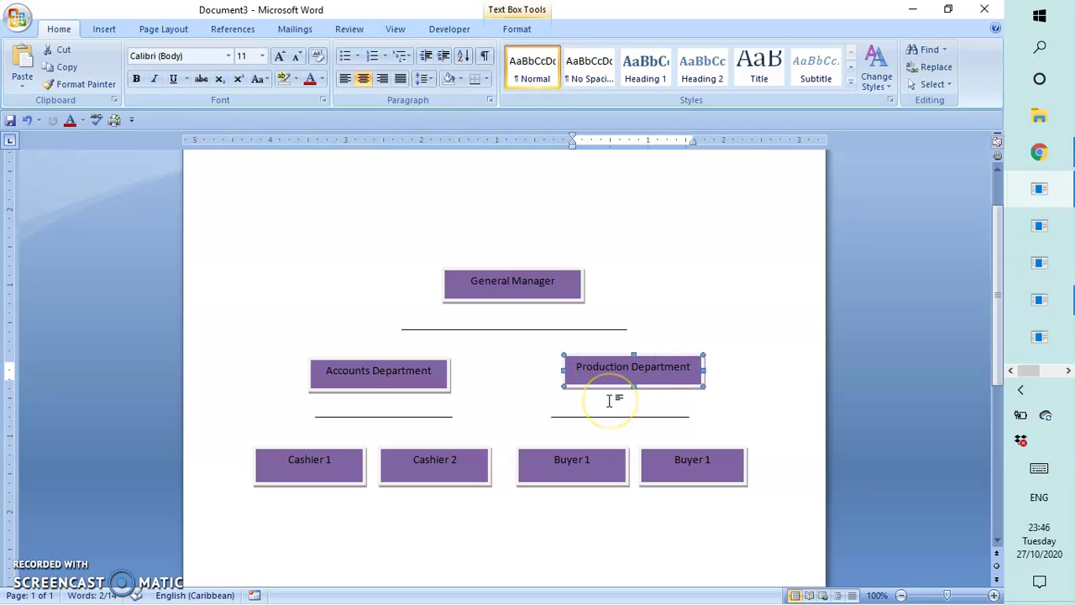
{"action": "left_click", "coordinate": [531, 393]}
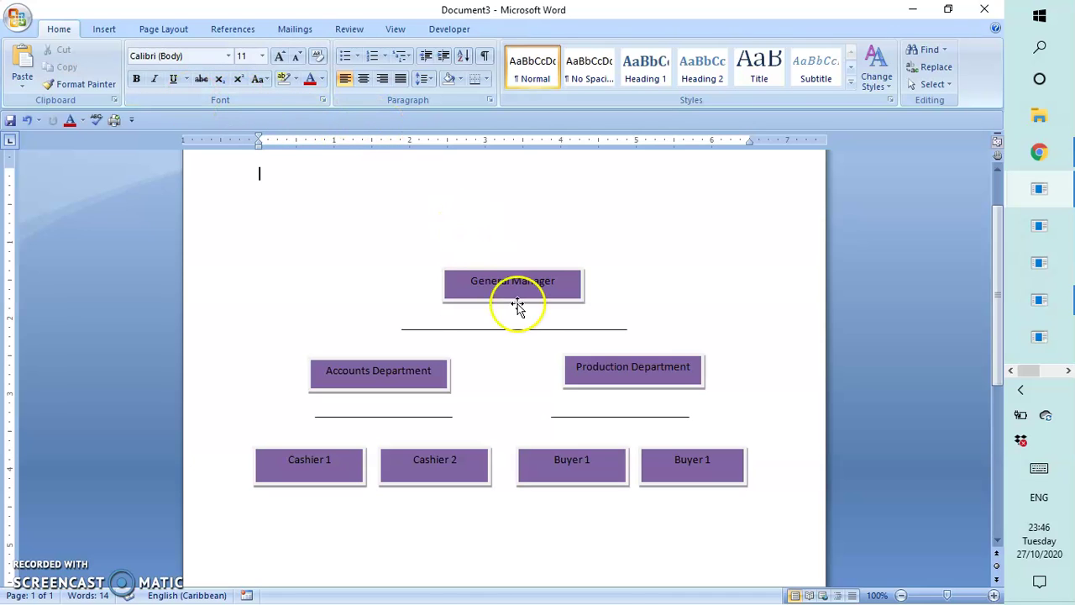
Step: Lengthen the connector line under General Manager so it spans both department boxes
{"action": "left_click", "coordinate": [484, 330]}
{"action": "left_click", "coordinate": [401, 330]}
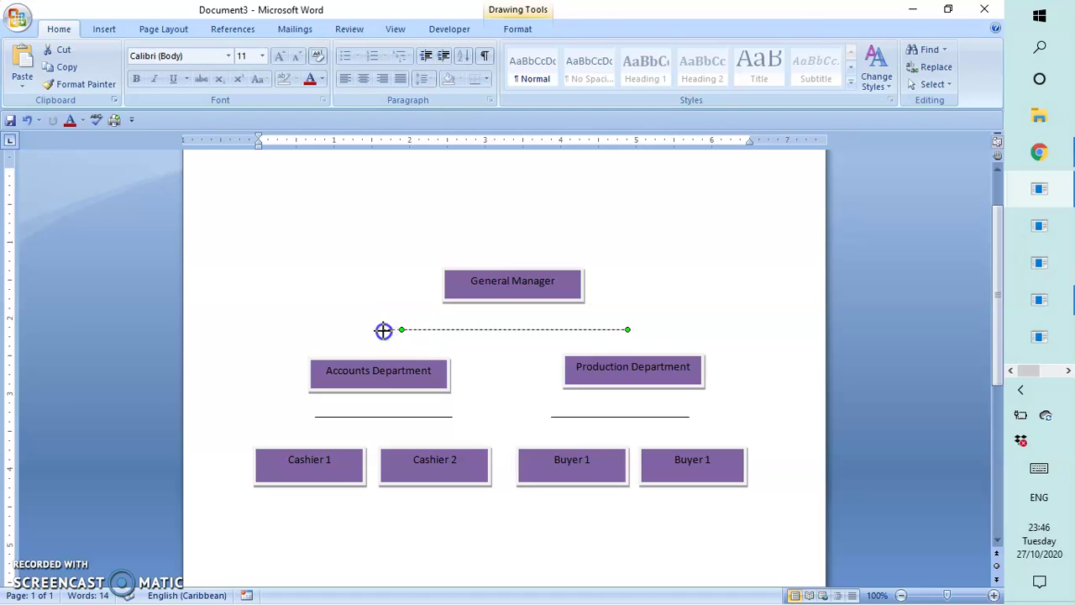
{"action": "left_click_drag", "start_coordinate": [401, 329], "coordinate": [383, 329]}
{"action": "left_click", "coordinate": [492, 350]}
{"action": "left_click", "coordinate": [580, 344]}
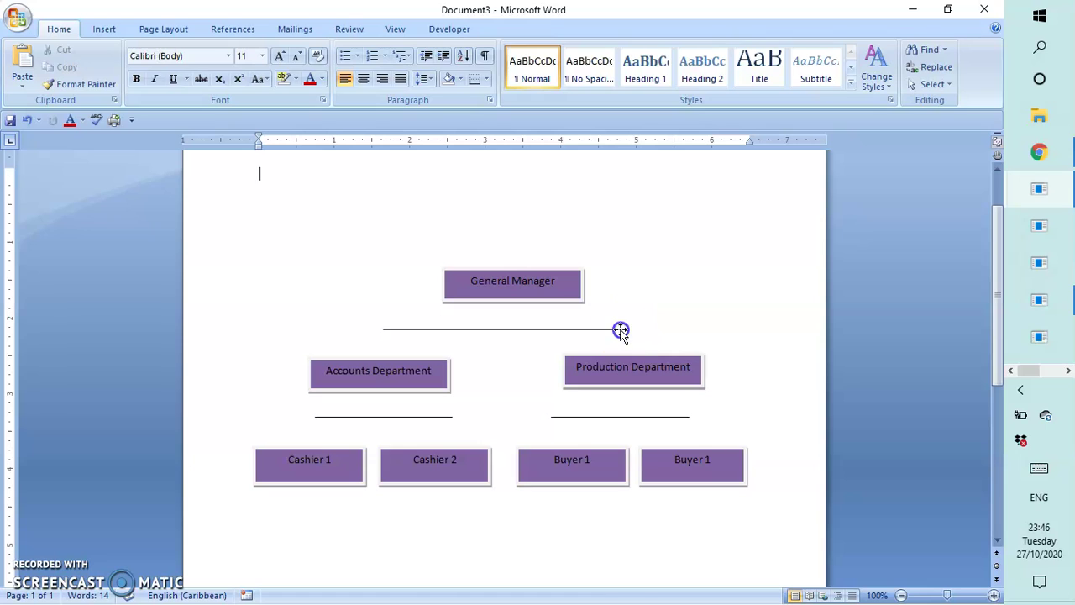
{"action": "left_click", "coordinate": [620, 330]}
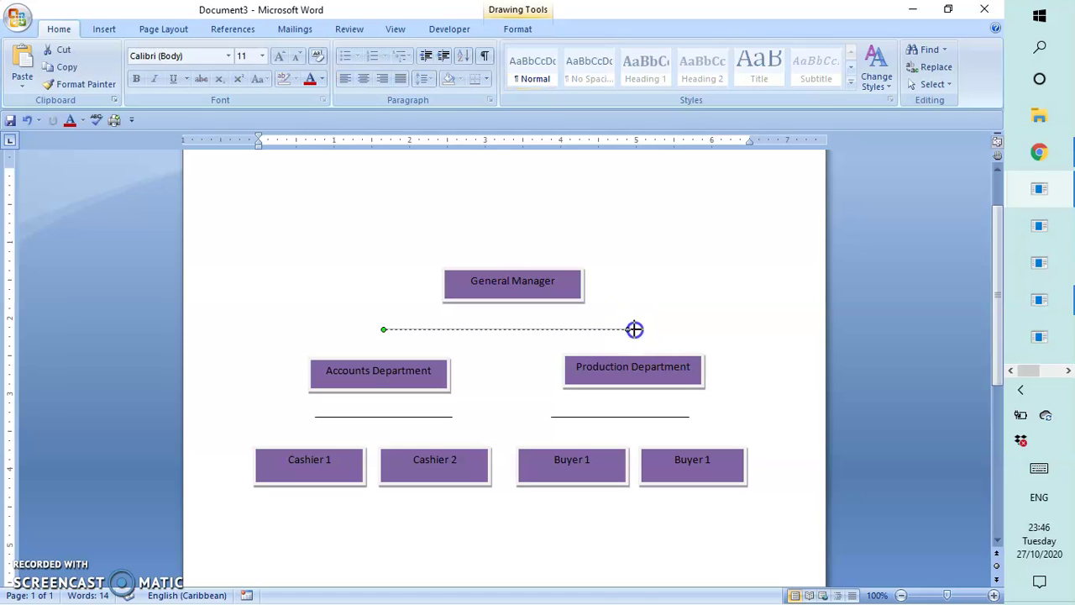
{"action": "left_click", "coordinate": [677, 339]}
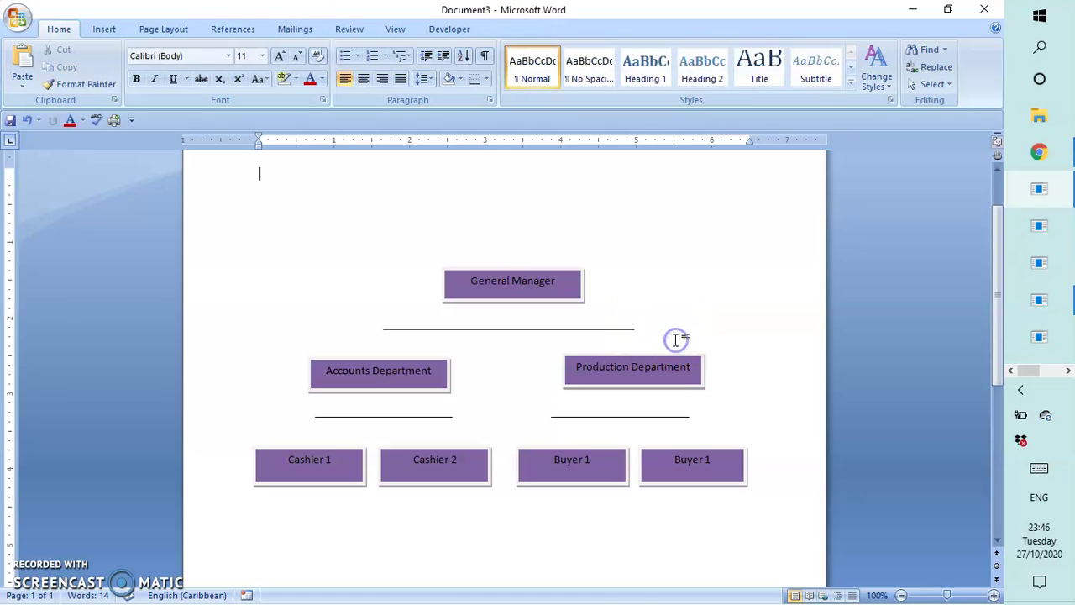
{"action": "left_click", "coordinate": [597, 329]}
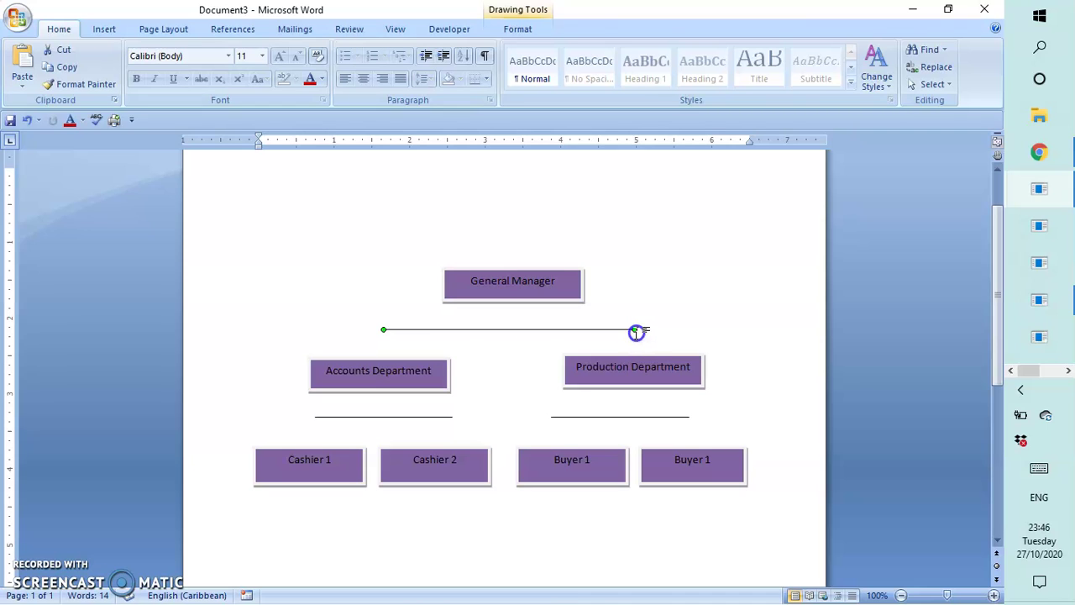
{"action": "left_click", "coordinate": [466, 350]}
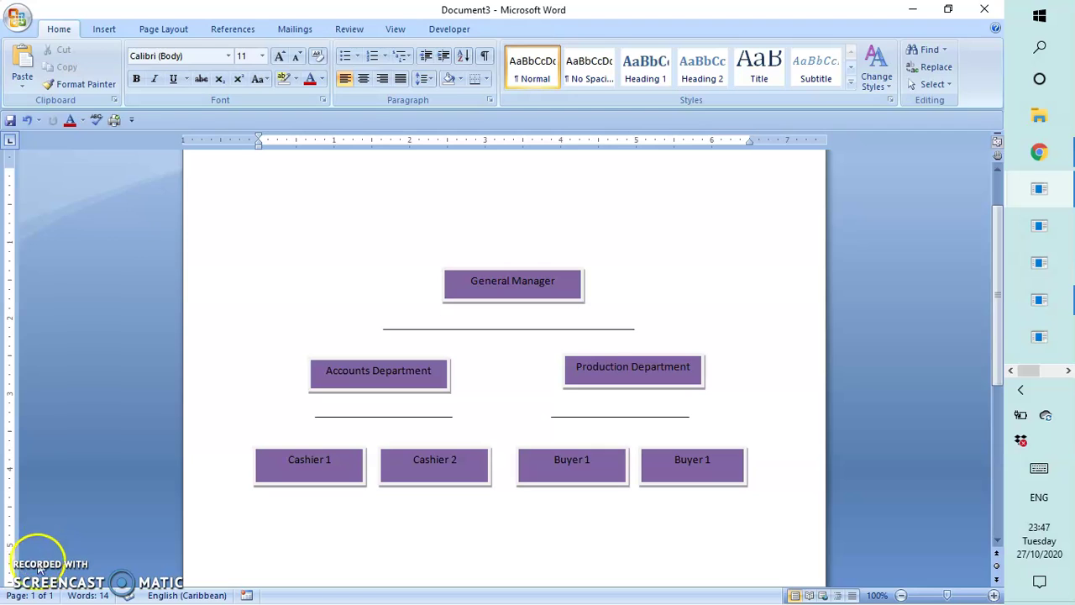
Step: Draw a straight vertical line from the General Manager box's bottom down to the horizontal connector
{"action": "left_click", "coordinate": [103, 29]}
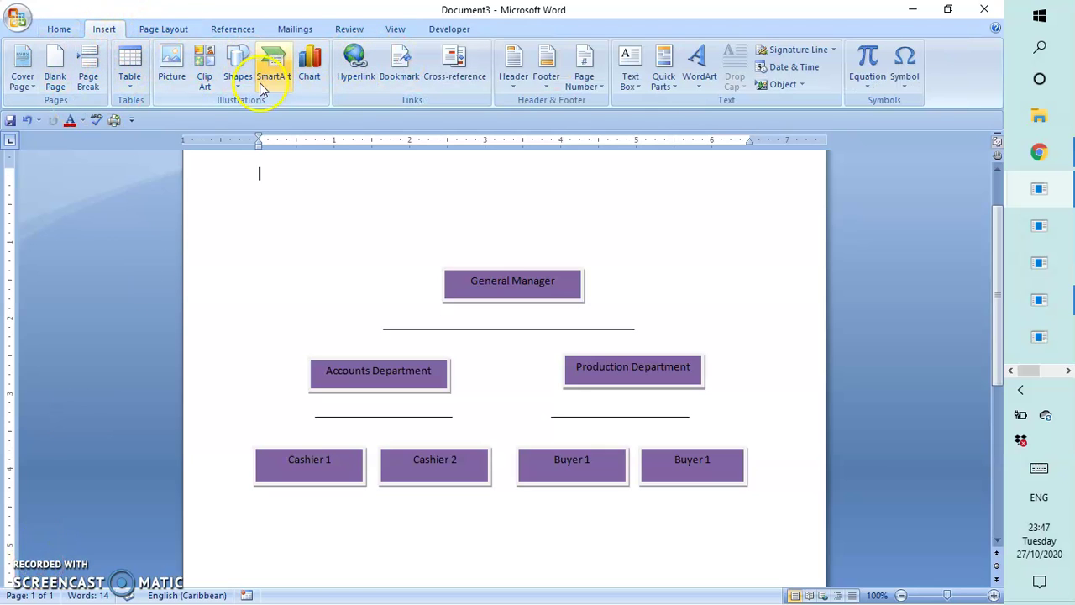
{"action": "left_click", "coordinate": [237, 69]}
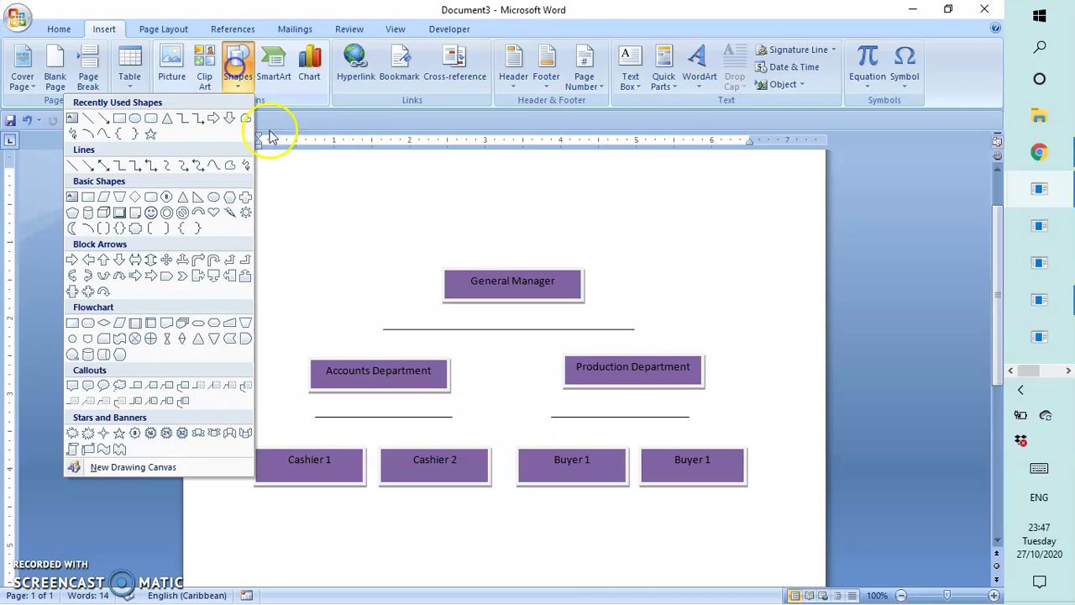
{"action": "left_click", "coordinate": [88, 118]}
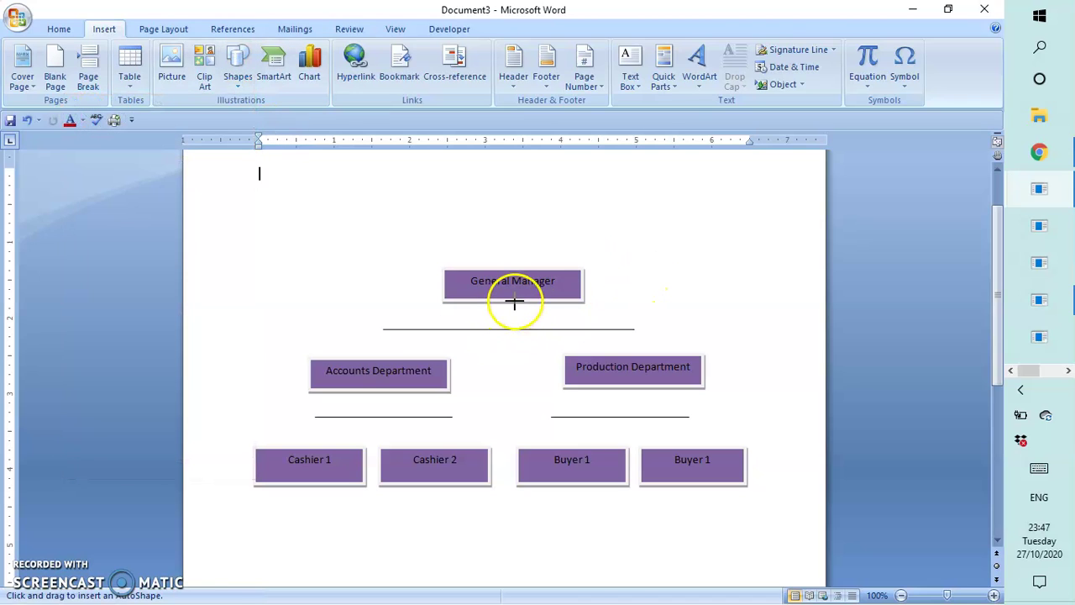
{"action": "left_click", "coordinate": [514, 302]}
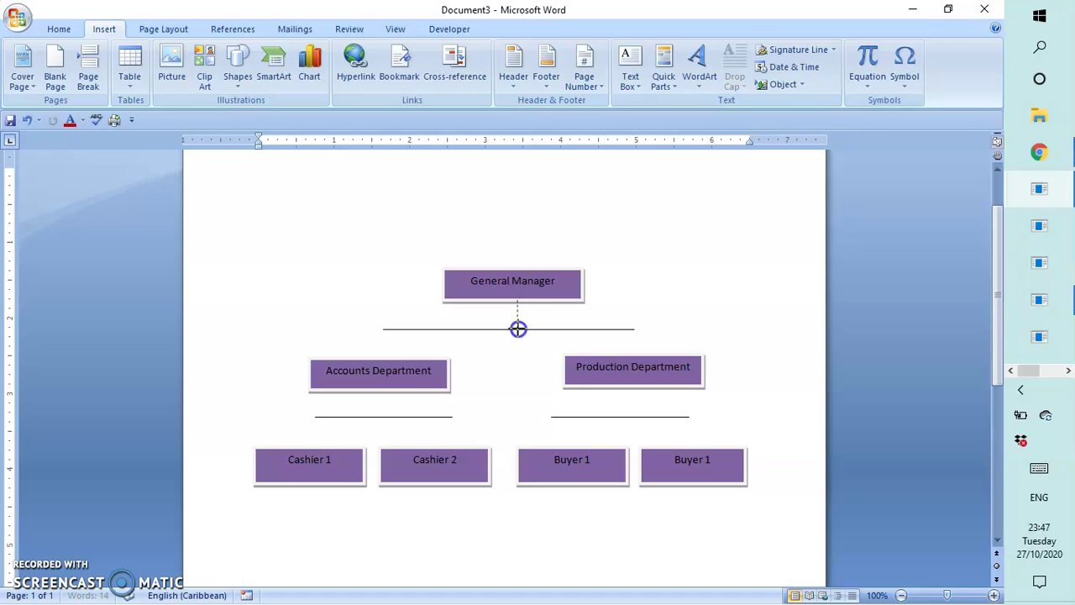
{"action": "left_click_drag", "start_coordinate": [519, 331], "coordinate": [517, 301]}
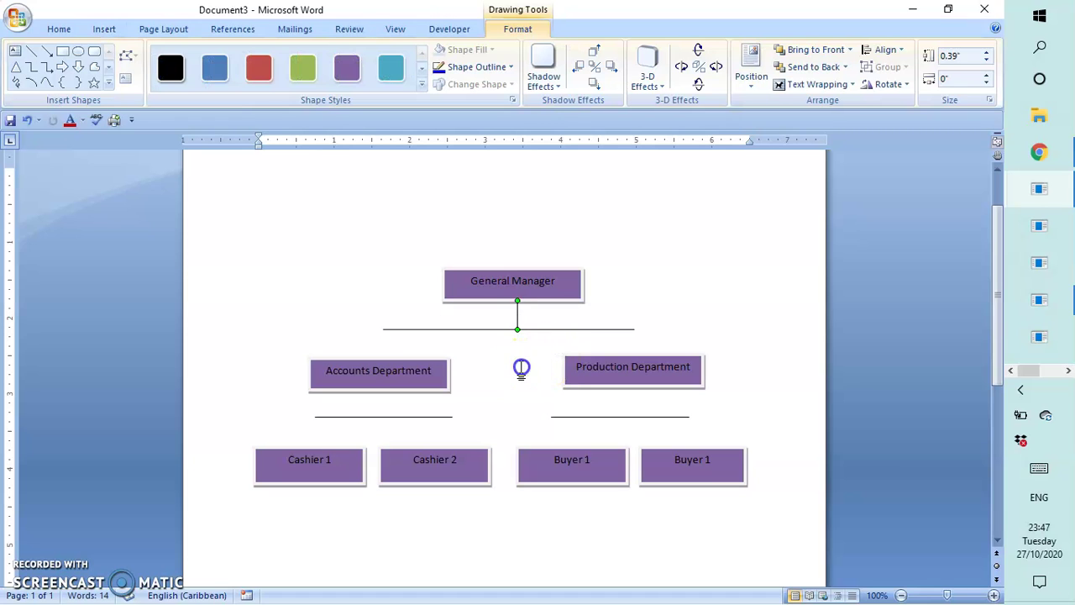
{"action": "left_click", "coordinate": [521, 367]}
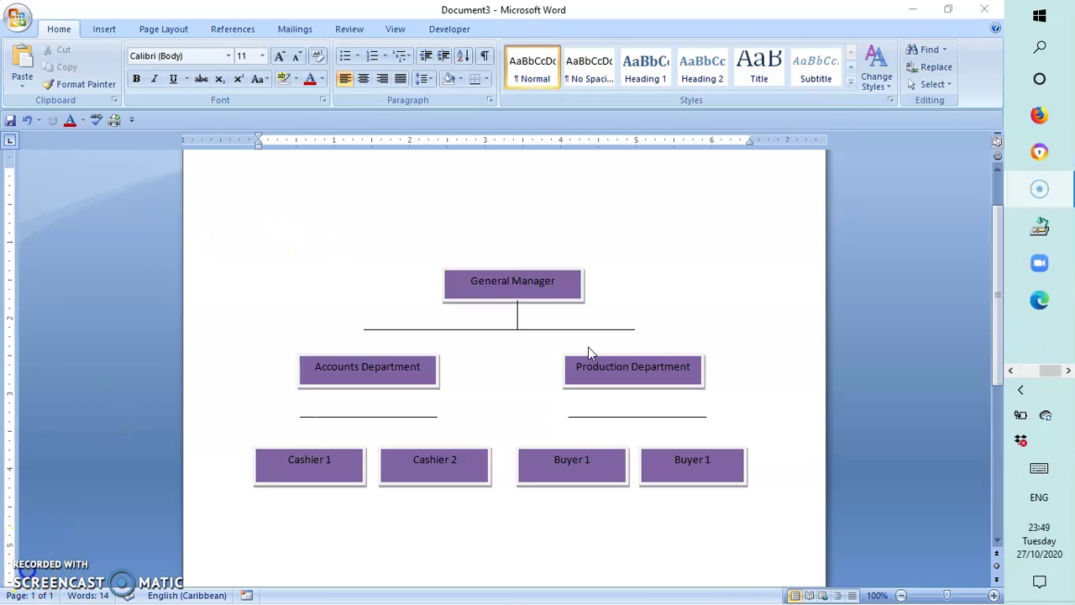
Step: Copy the vertical connector line and paste a duplicate of it
{"action": "left_click", "coordinate": [521, 317]}
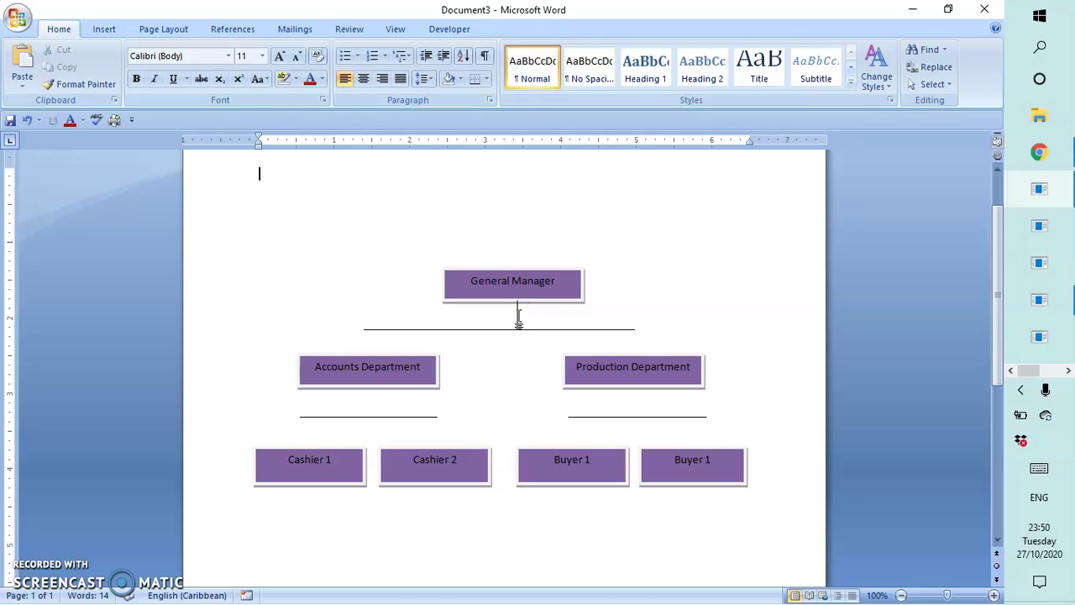
{"action": "mouse_move", "coordinate": [520, 318]}
{"action": "left_mouse_down"}
{"action": "mouse_move", "coordinate": [588, 331]}
{"action": "mouse_move", "coordinate": [517, 316]}
{"action": "left_mouse_up"}
{"action": "right_click", "coordinate": [516, 316]}
{"action": "left_click", "coordinate": [456, 346]}
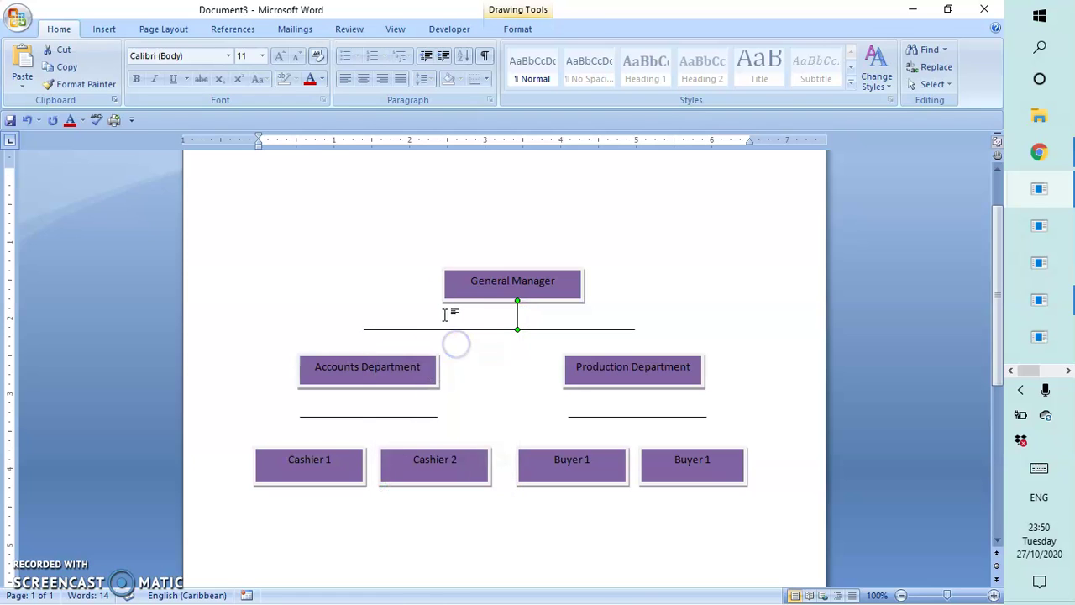
{"action": "left_click", "coordinate": [420, 306]}
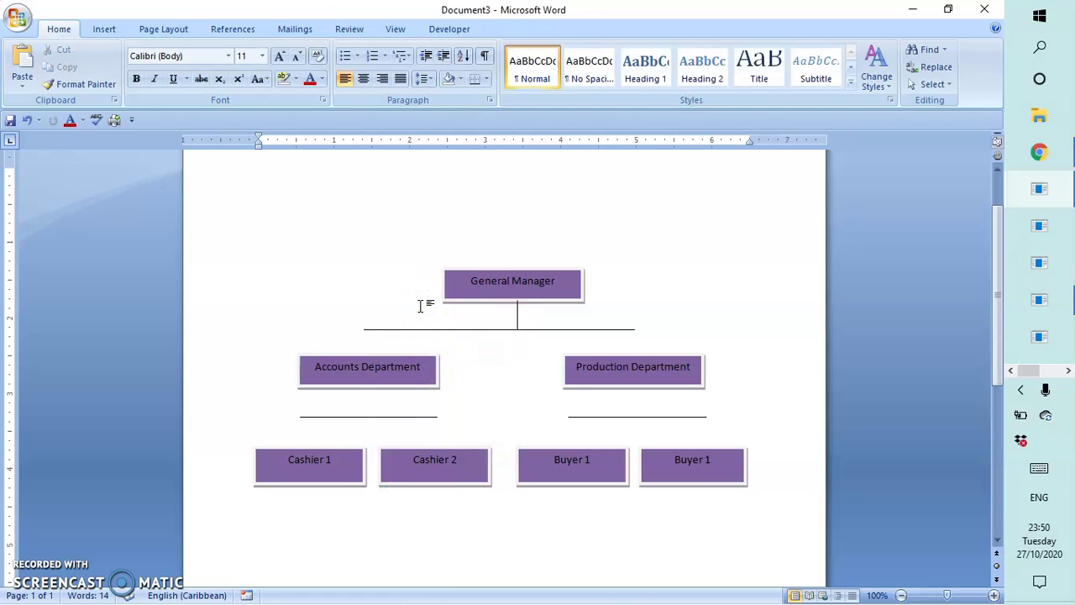
{"action": "left_click", "coordinate": [22, 66]}
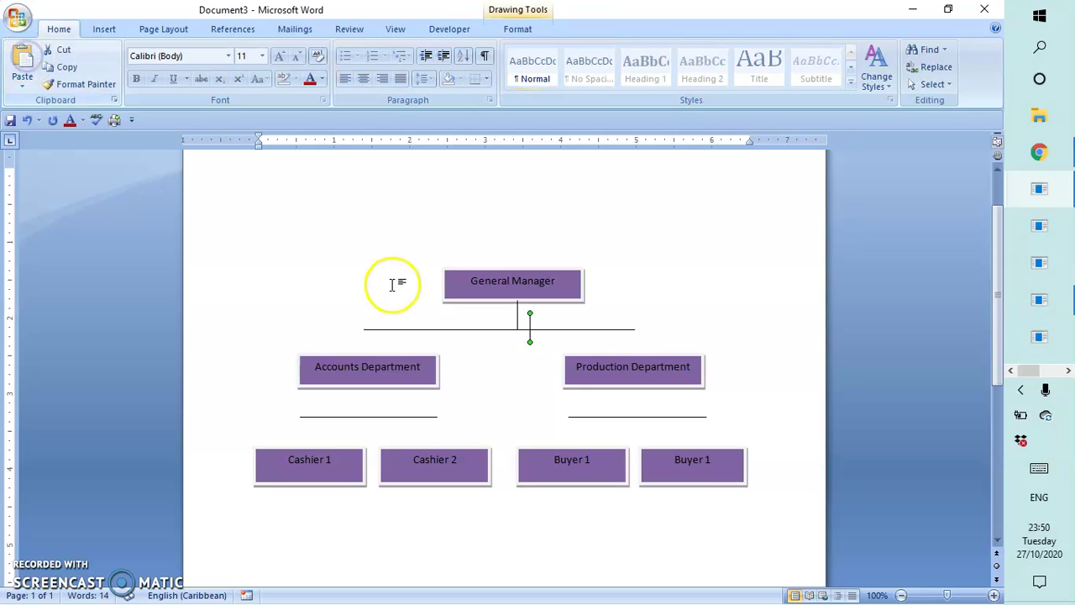
Step: Check the pasted connectors below the horizontal line and above Accounts Department
{"action": "left_click", "coordinate": [451, 338]}
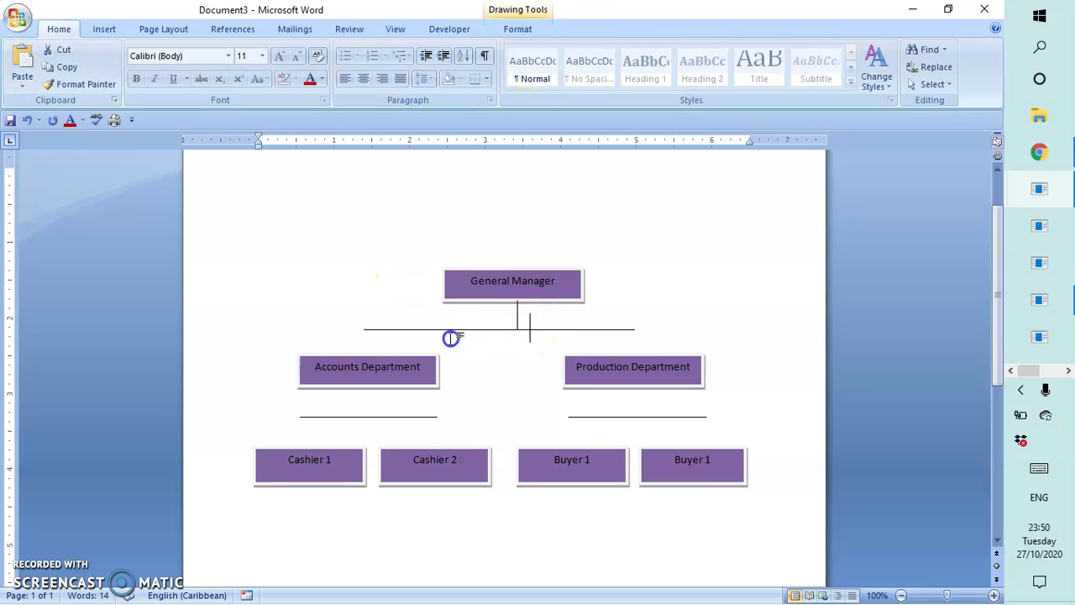
{"action": "left_click", "coordinate": [529, 323]}
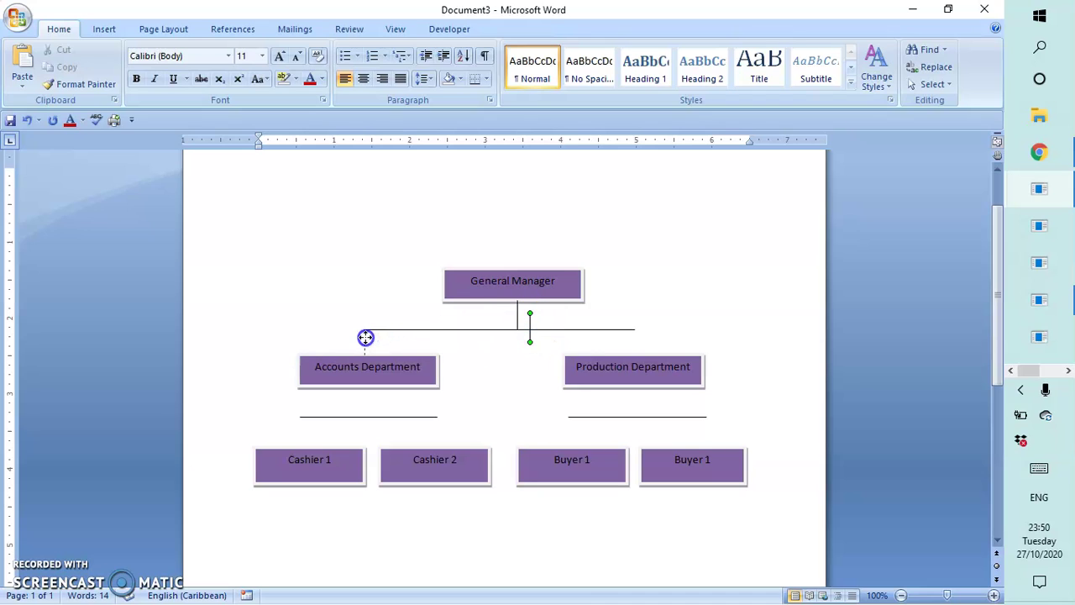
{"action": "left_click", "coordinate": [396, 347]}
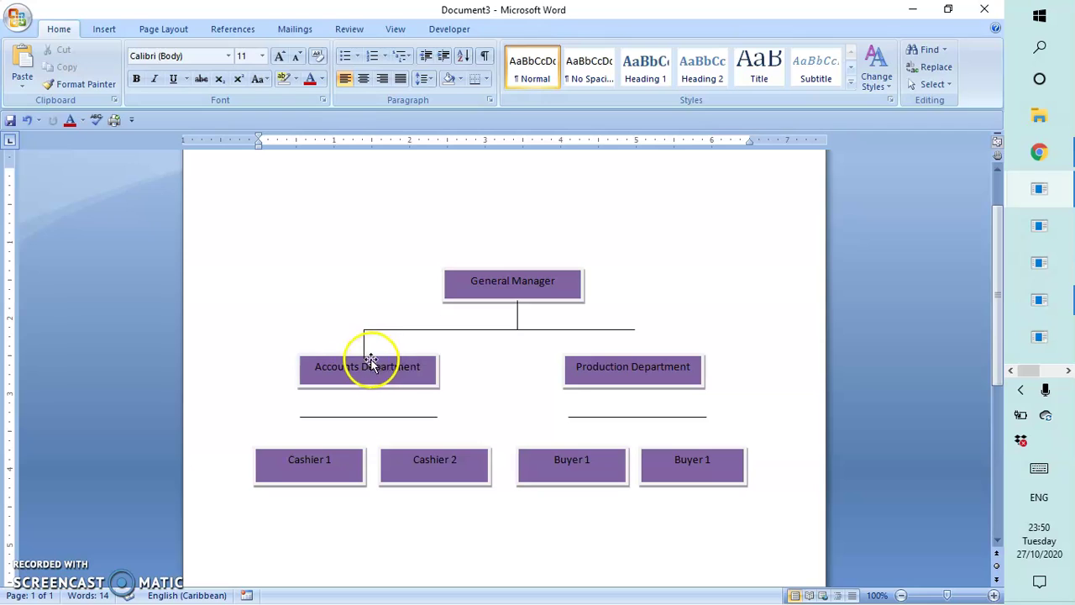
{"action": "left_click", "coordinate": [363, 352]}
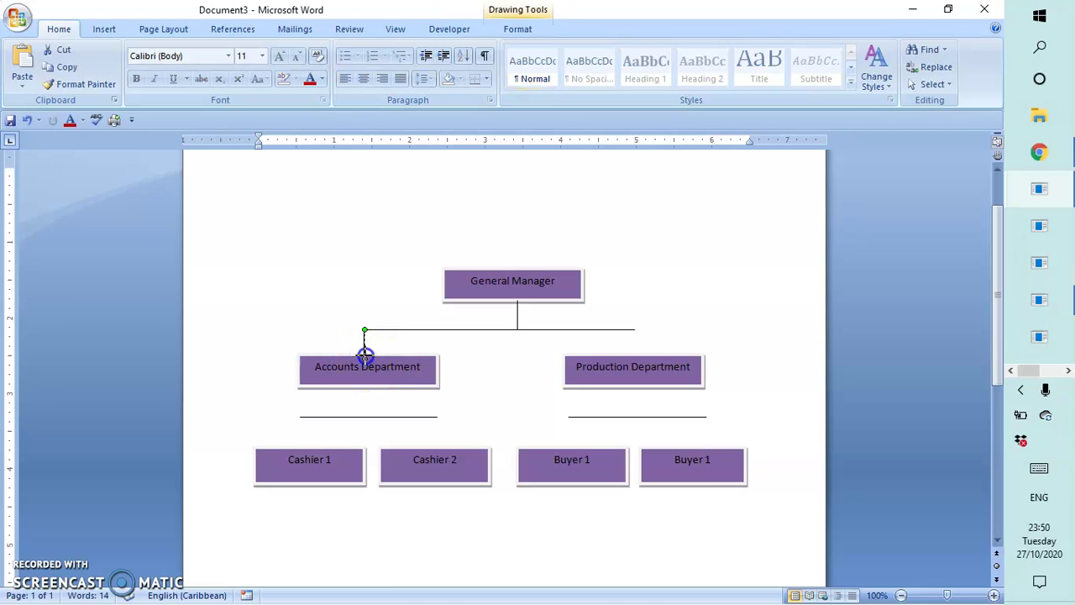
{"action": "left_click", "coordinate": [408, 339]}
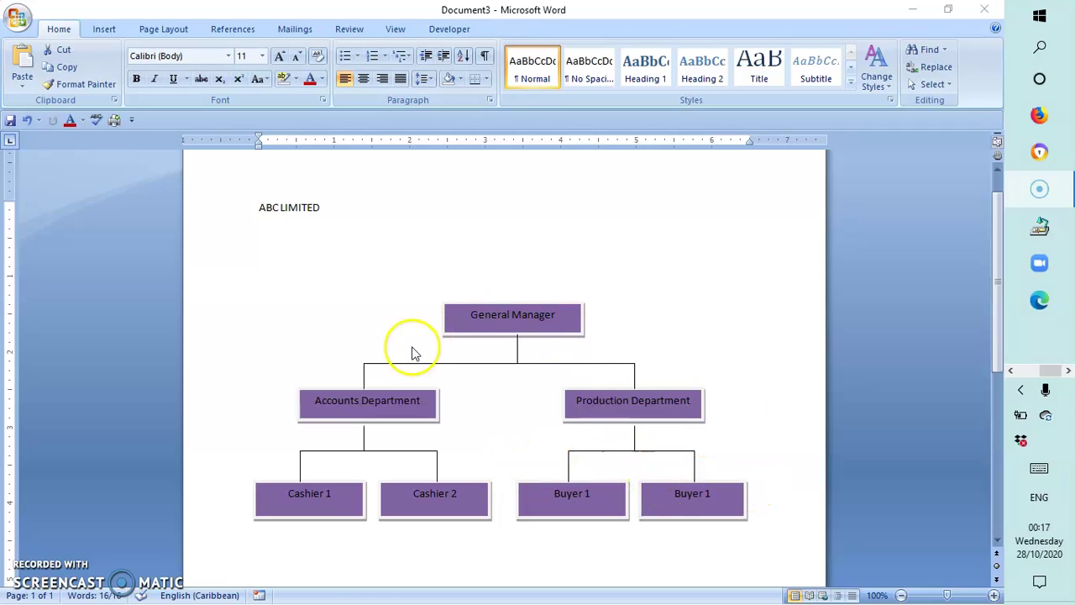
Step: Format the ABC LIMITED heading in AR JULIAN at size 20, centred on the page
{"action": "triple_click", "coordinate": [323, 212]}
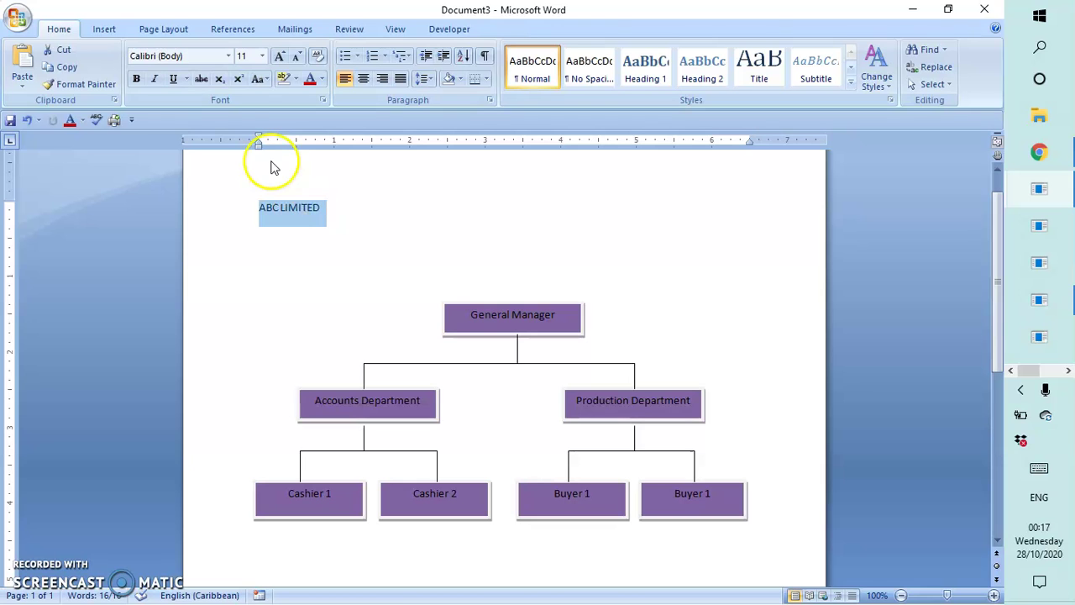
{"action": "left_click", "coordinate": [227, 56]}
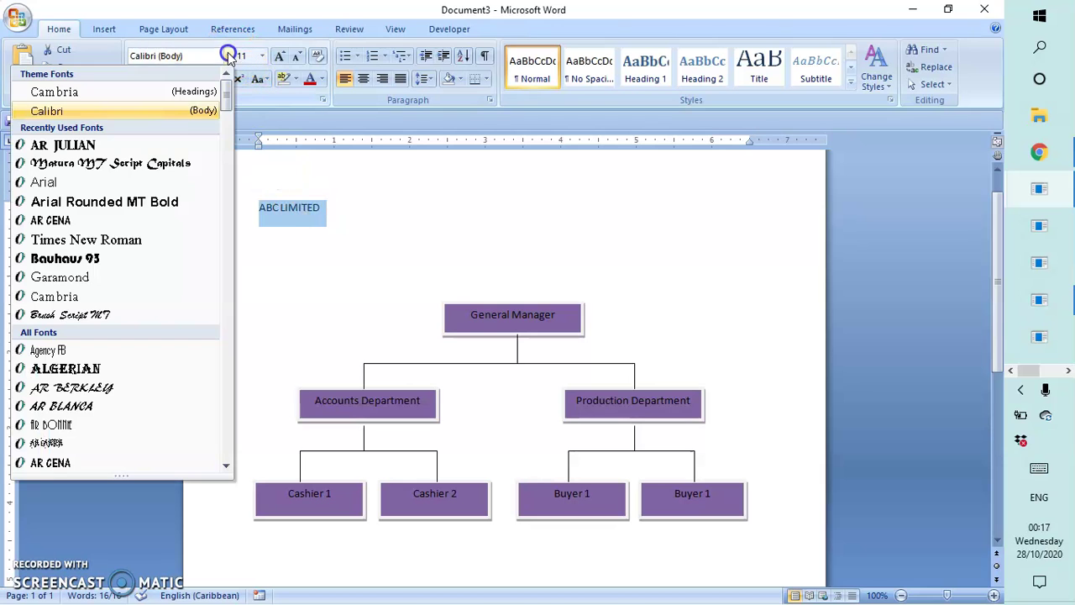
{"action": "left_click", "coordinate": [139, 145]}
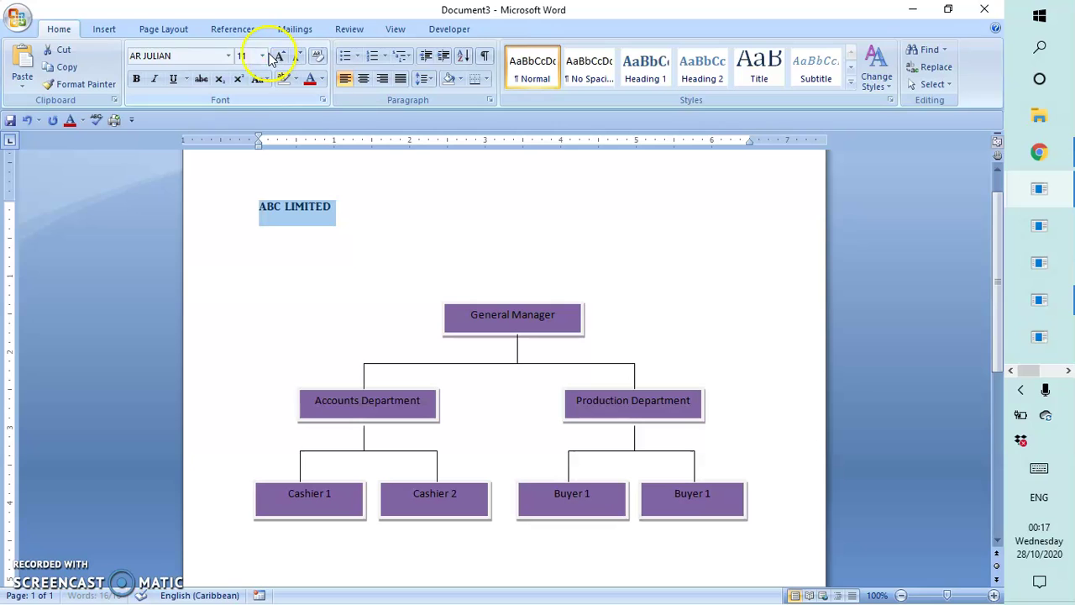
{"action": "left_click", "coordinate": [262, 56]}
{"action": "left_click", "coordinate": [244, 182]}
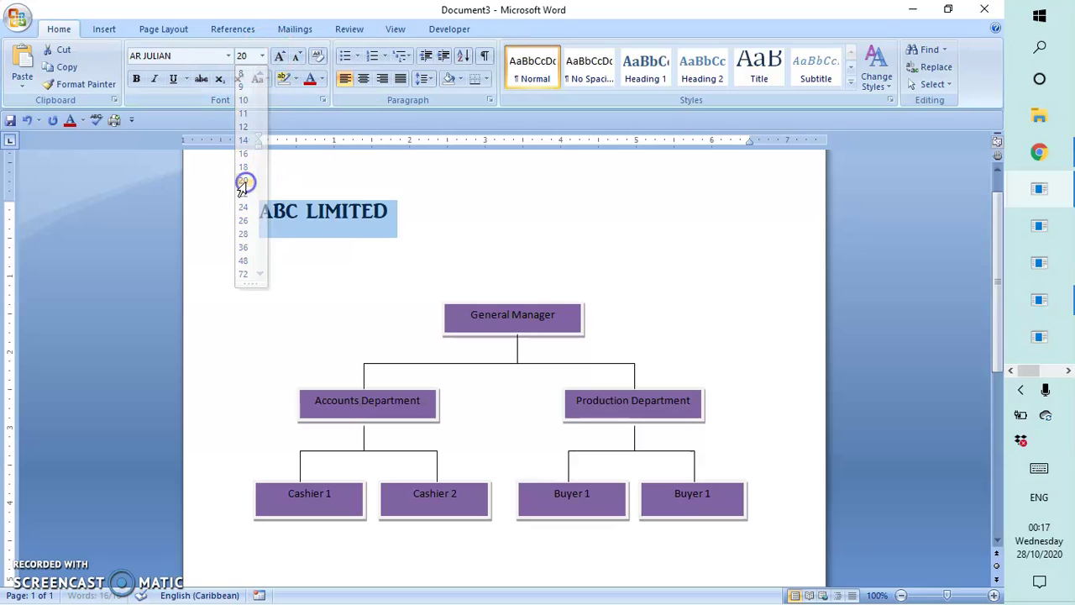
{"action": "left_click", "coordinate": [364, 78]}
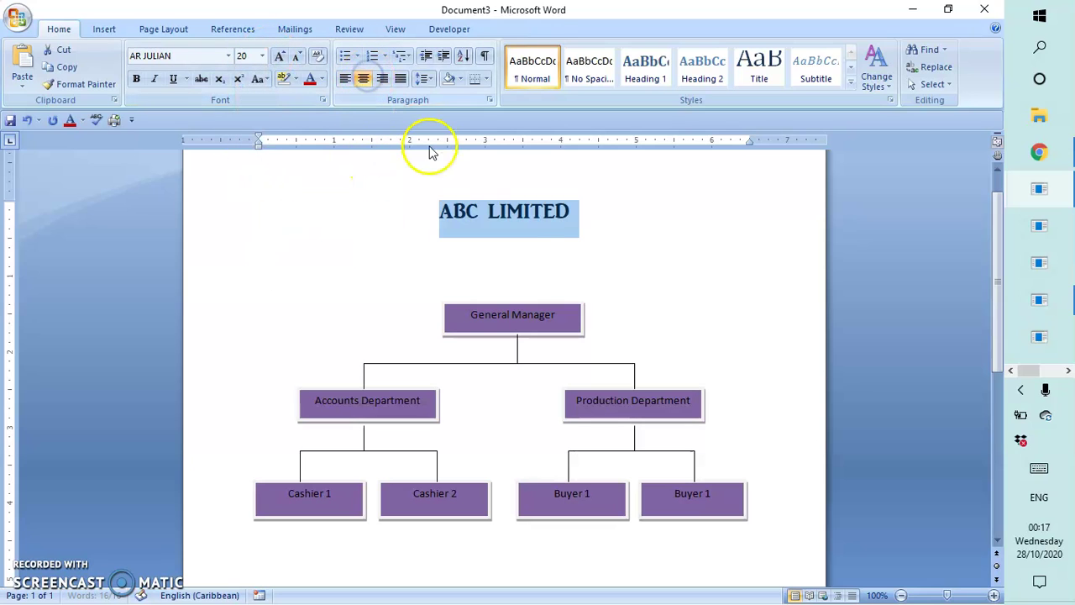
{"action": "left_click", "coordinate": [619, 273]}
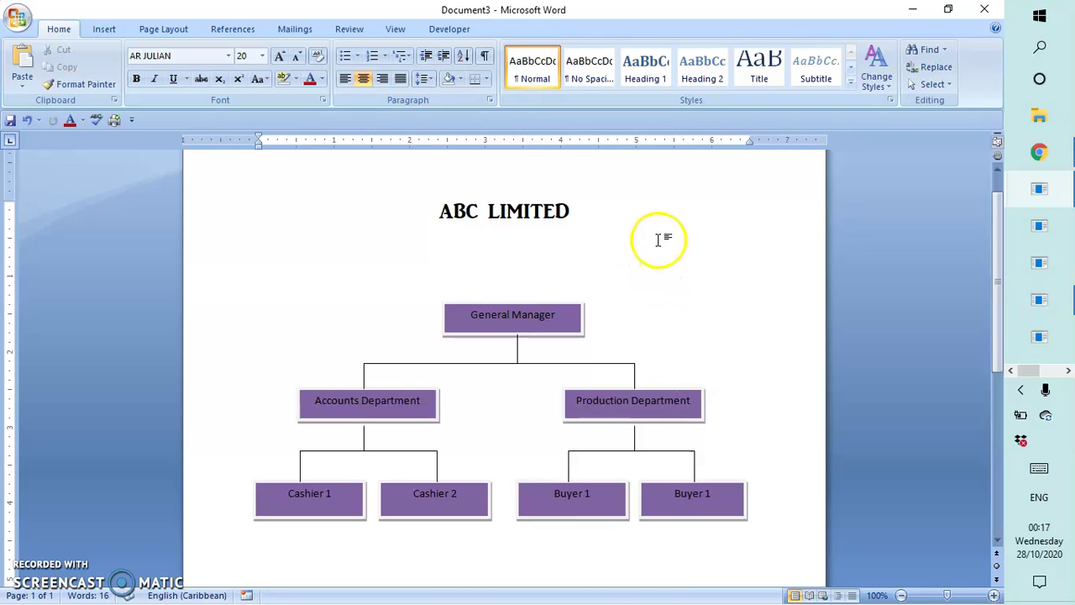
{"action": "left_click", "coordinate": [15, 20]}
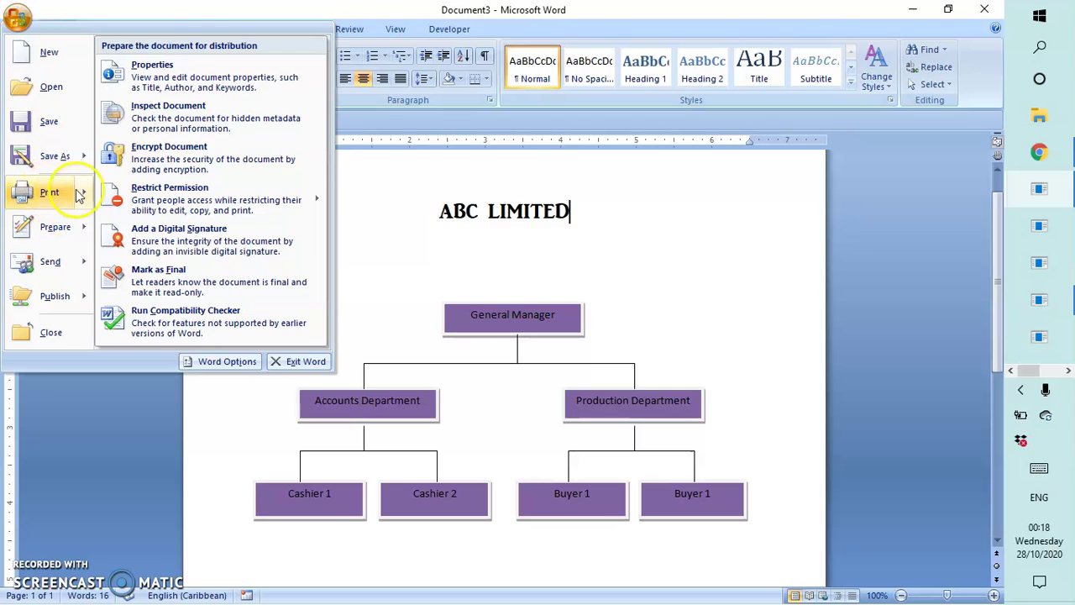
{"action": "mouse_move", "coordinate": [78, 195]}
{"action": "left_click", "coordinate": [141, 158]}
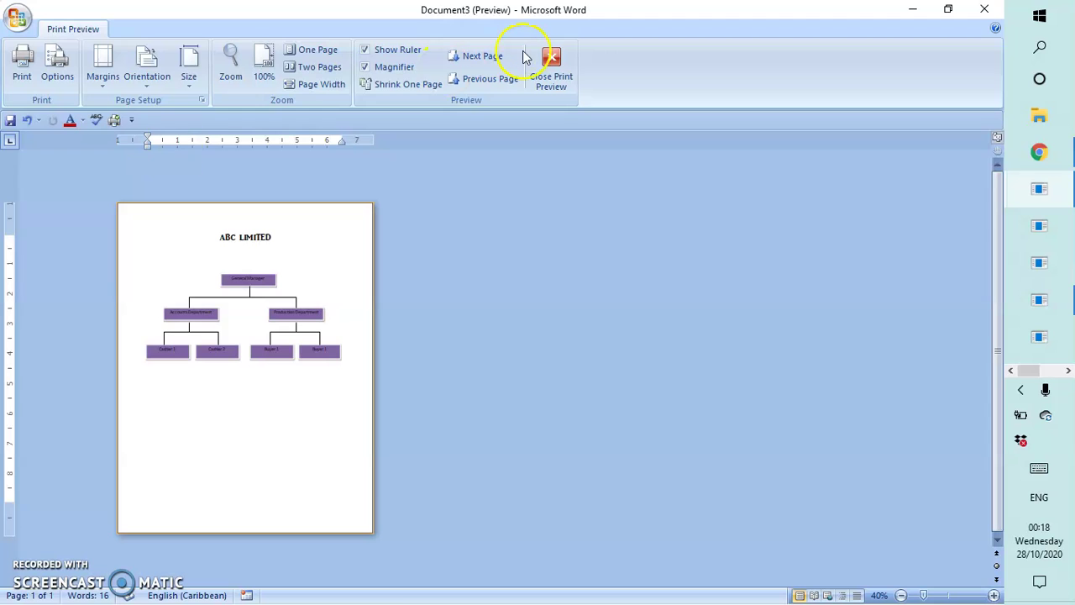
{"action": "left_click", "coordinate": [554, 56]}
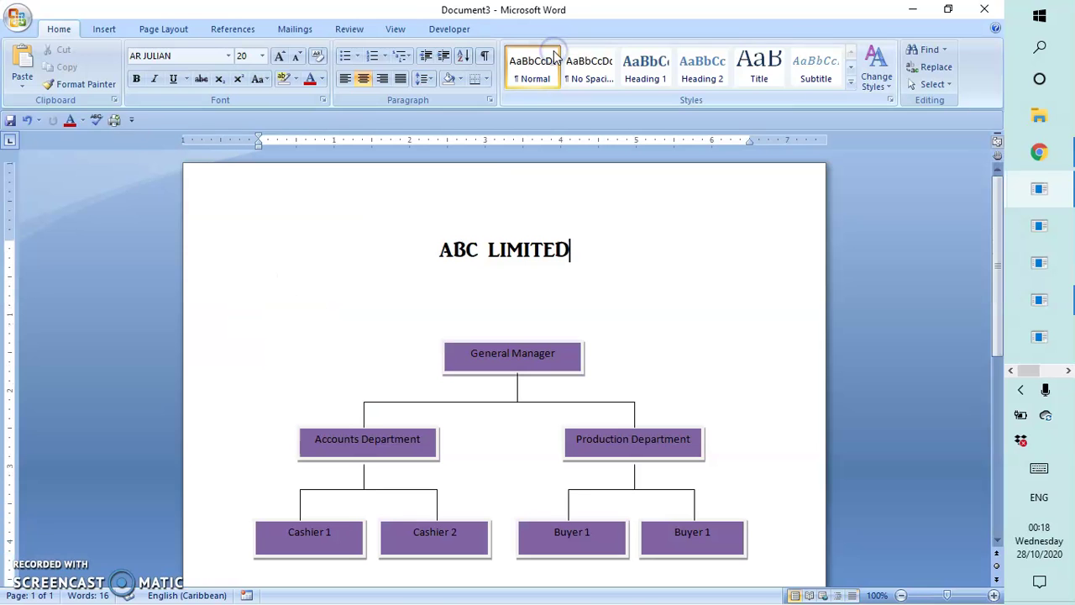
{"action": "left_click", "coordinate": [420, 276]}
{"action": "left_click", "coordinate": [425, 298]}
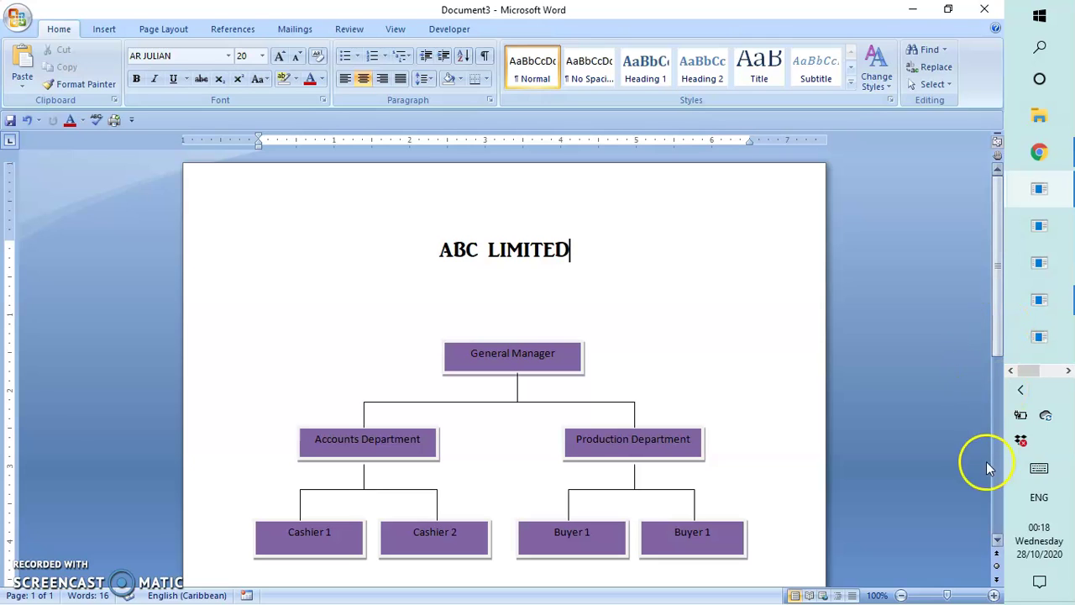
{"action": "left_click", "coordinate": [998, 540]}
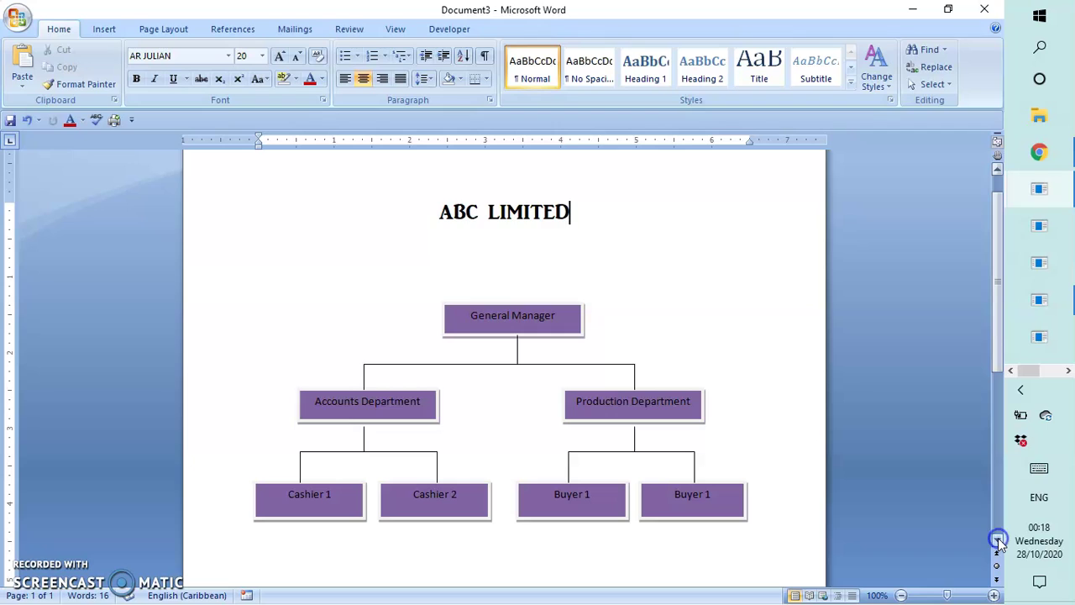